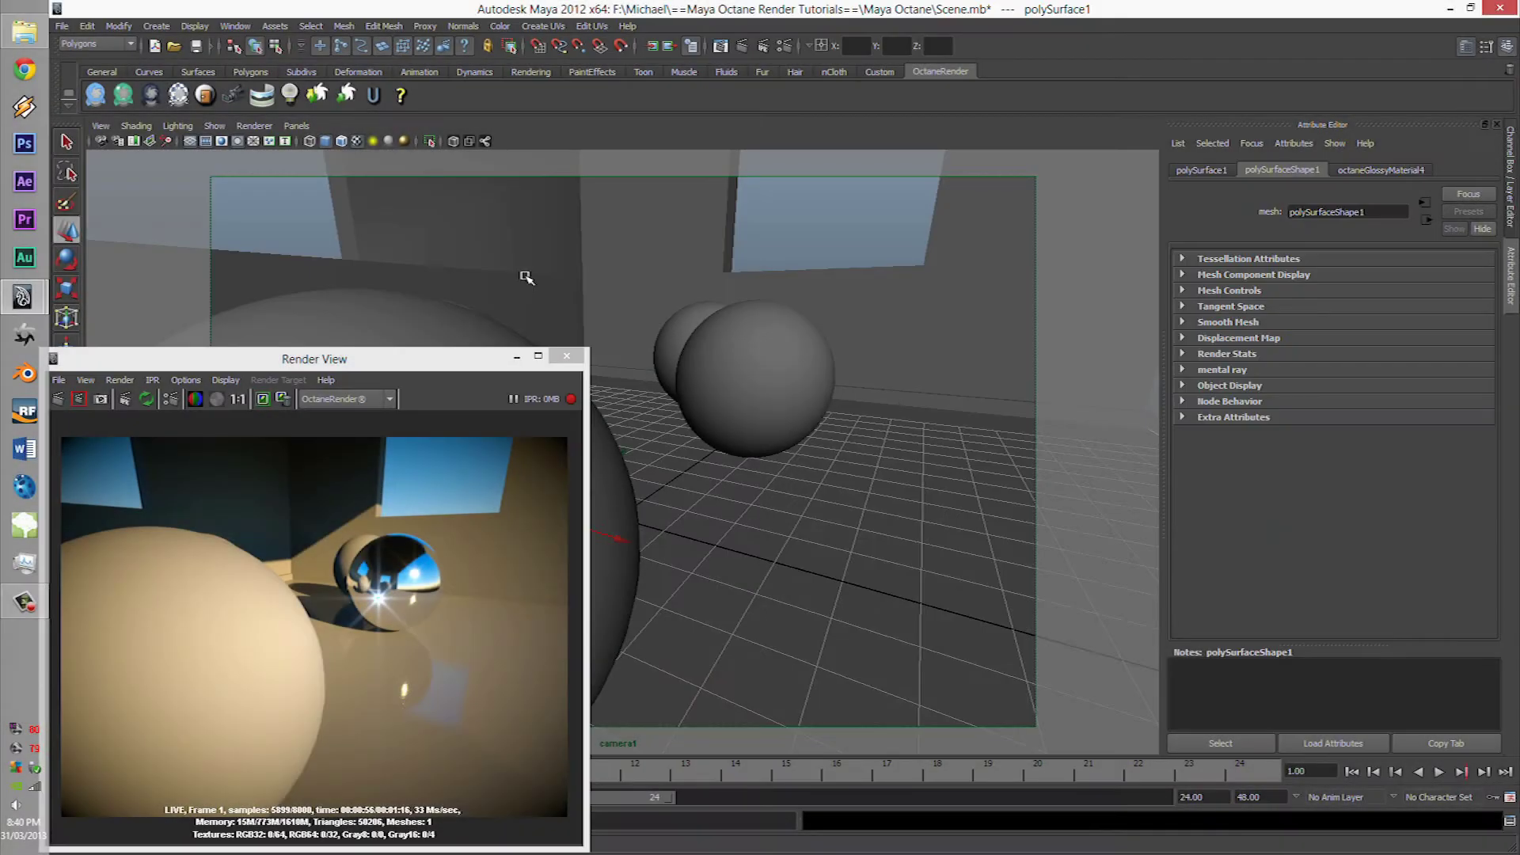
- Zoom and orbit the perspective camera to frame the room corner, spheres and glass ball
scroll(723, 349, down, 10)
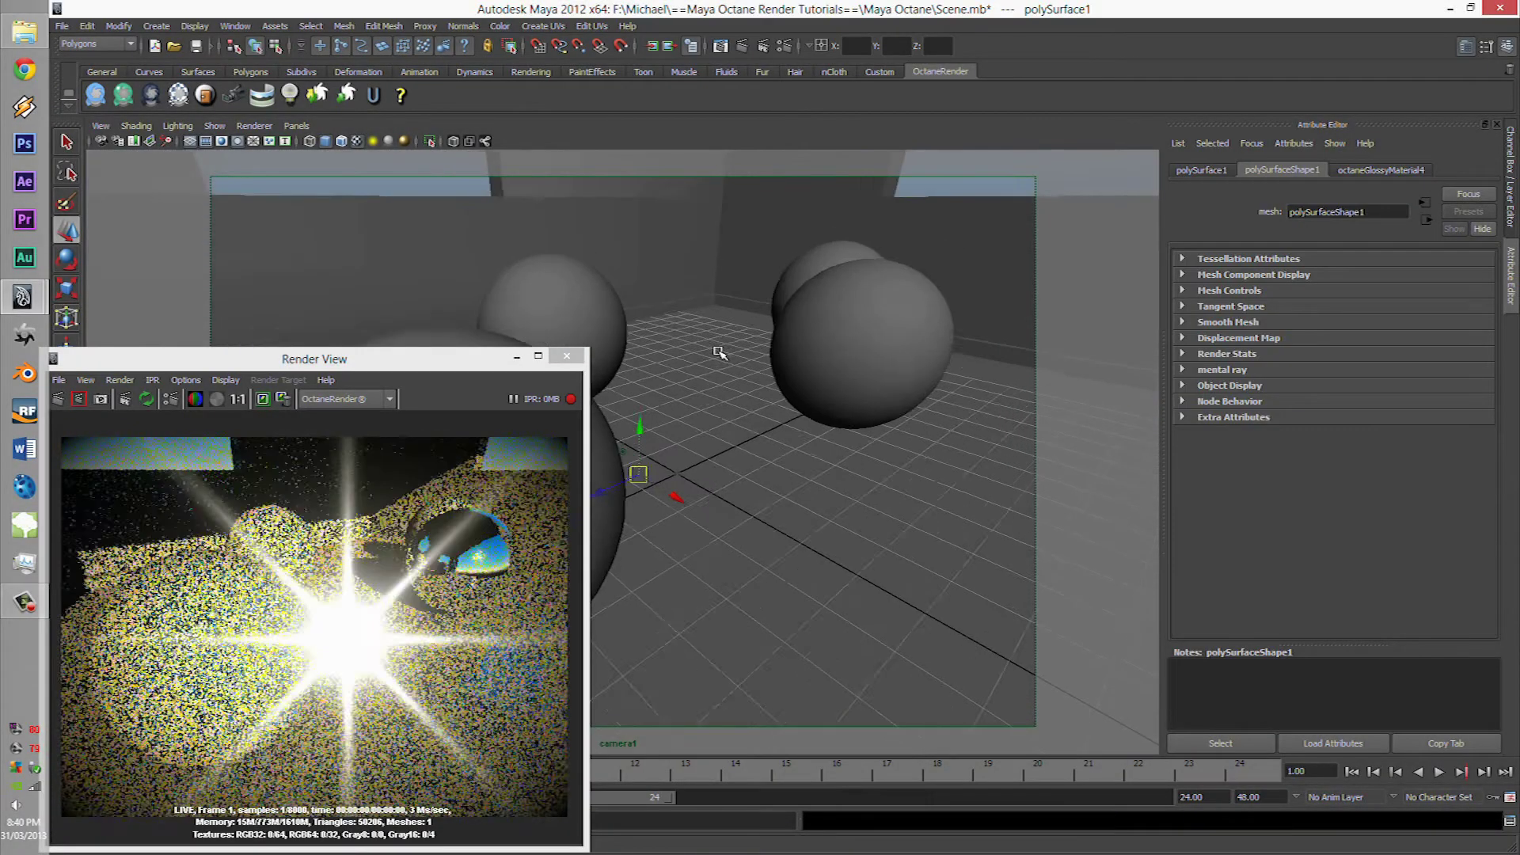
alt+drag(719, 353, 689, 353)
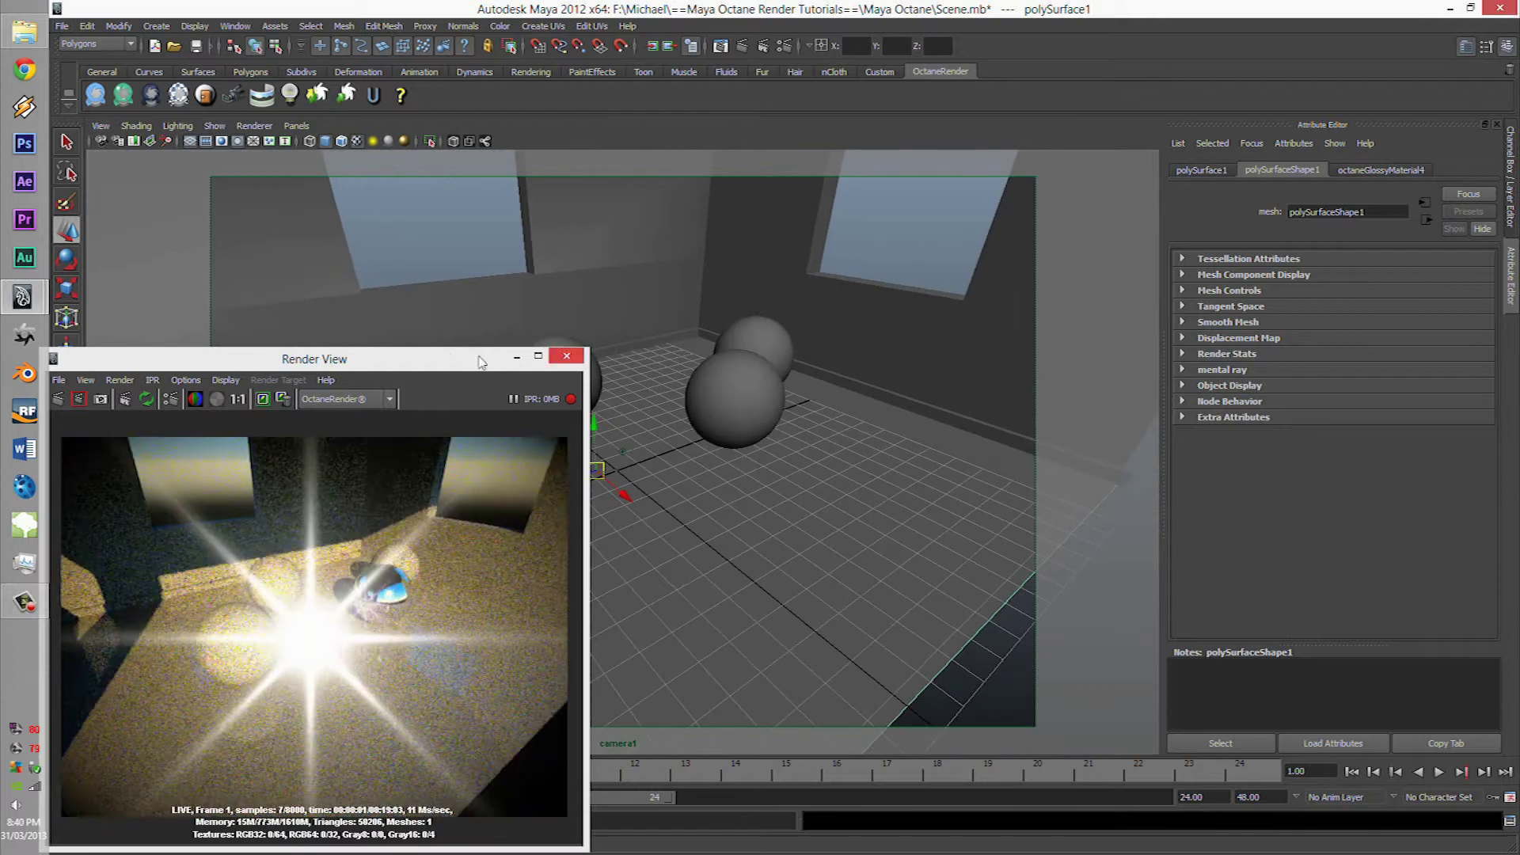
mouse_move(432, 358)
mouse_down()
mouse_move(455, 349)
mouse_move(432, 373)
mouse_up()
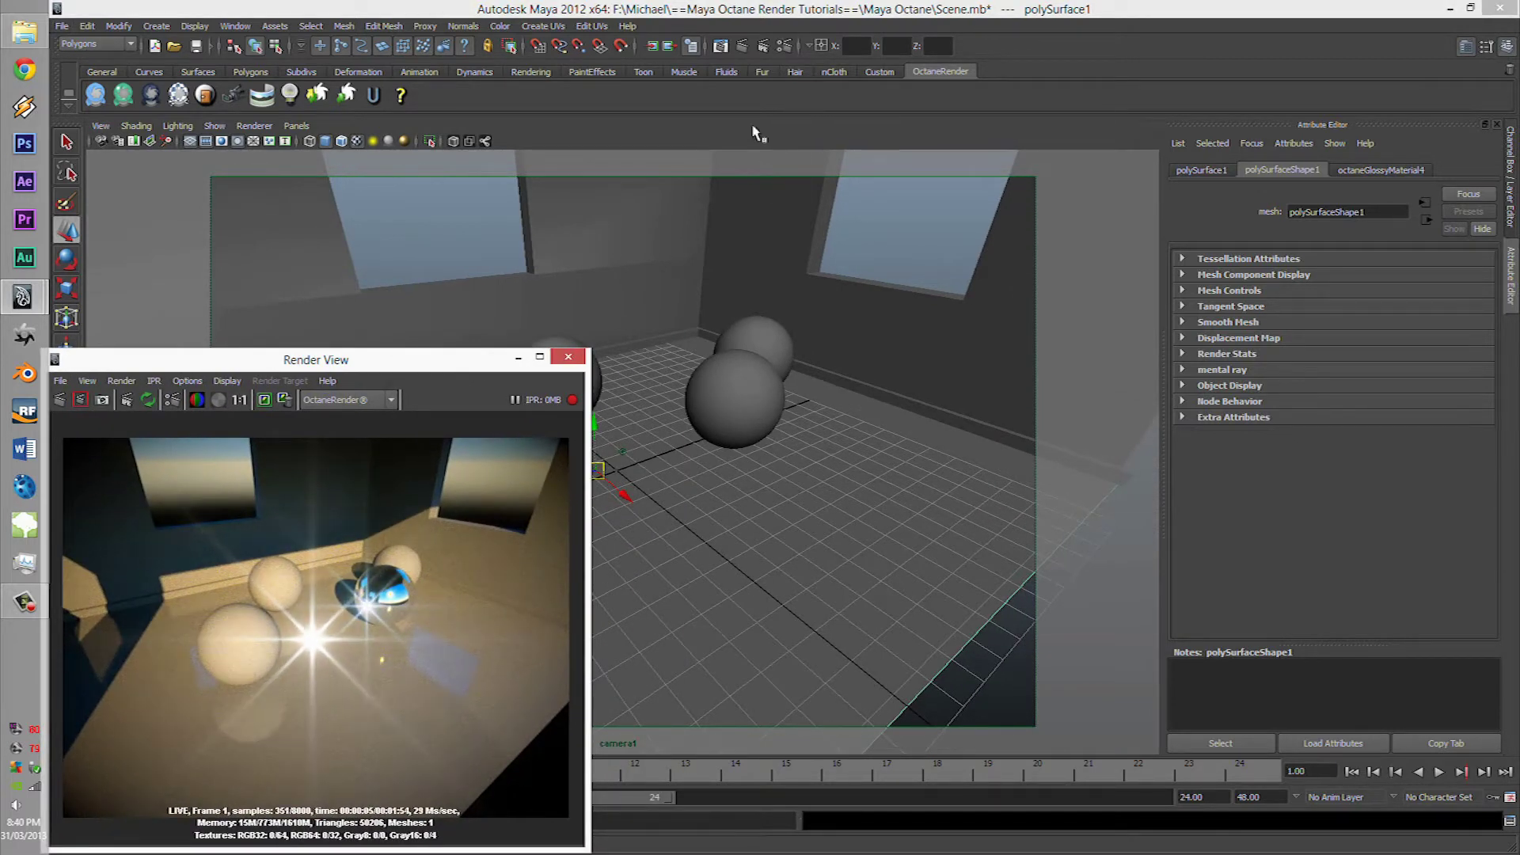
- Open Render Settings and bring up the OctaneRender settings tab
click(783, 46)
click(902, 142)
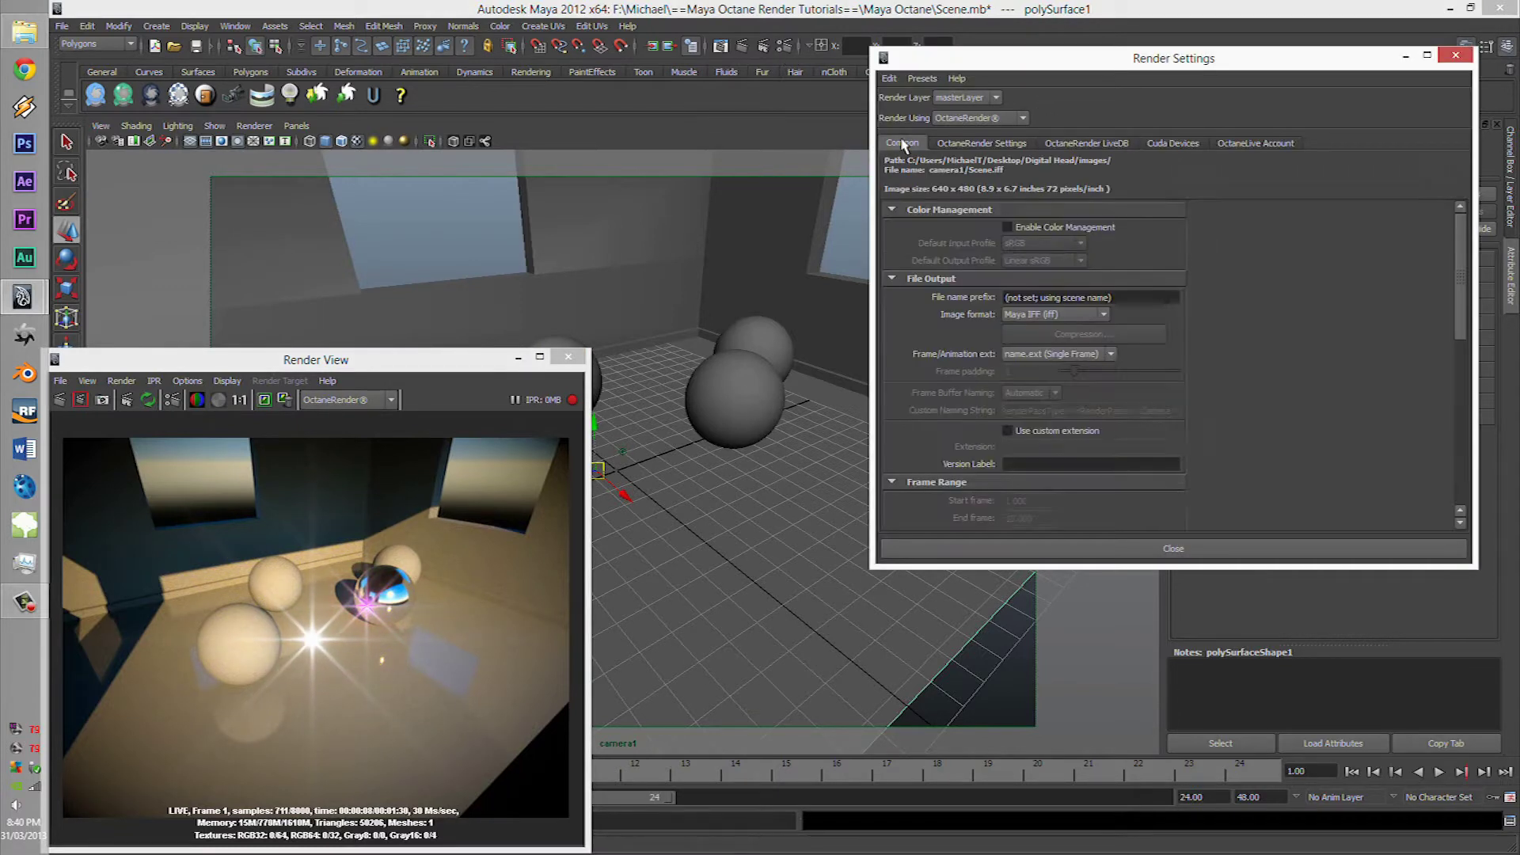
click(1009, 145)
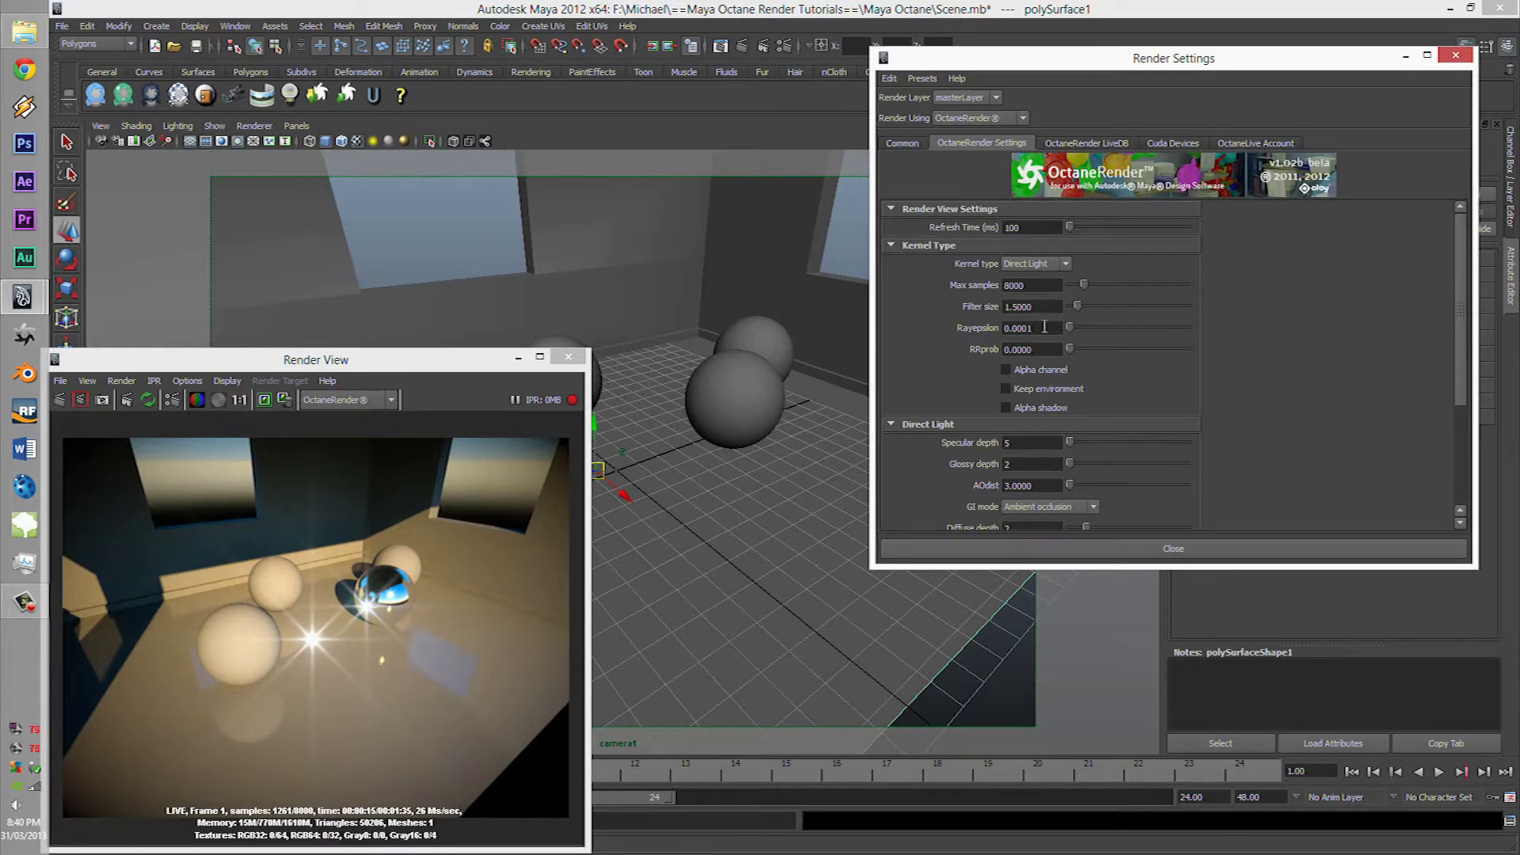
key(XF86AudioLowerVolume)
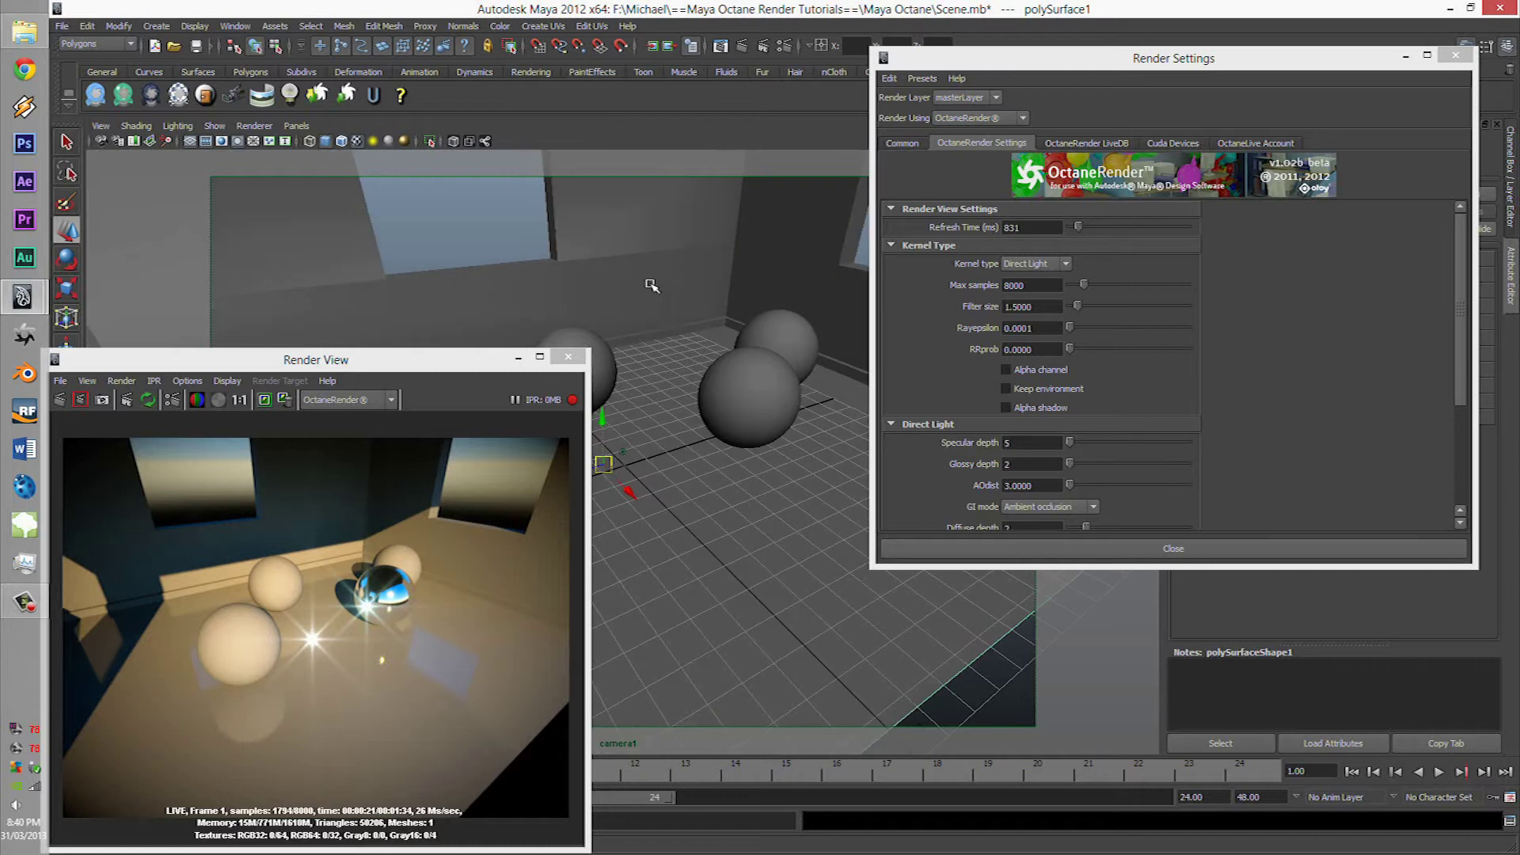
- Try Refresh Time up to 10000 ms, return it to 100 ms, and collapse Render View Settings
drag(1077, 227, 1262, 238)
alt+drag(601, 254, 600, 259)
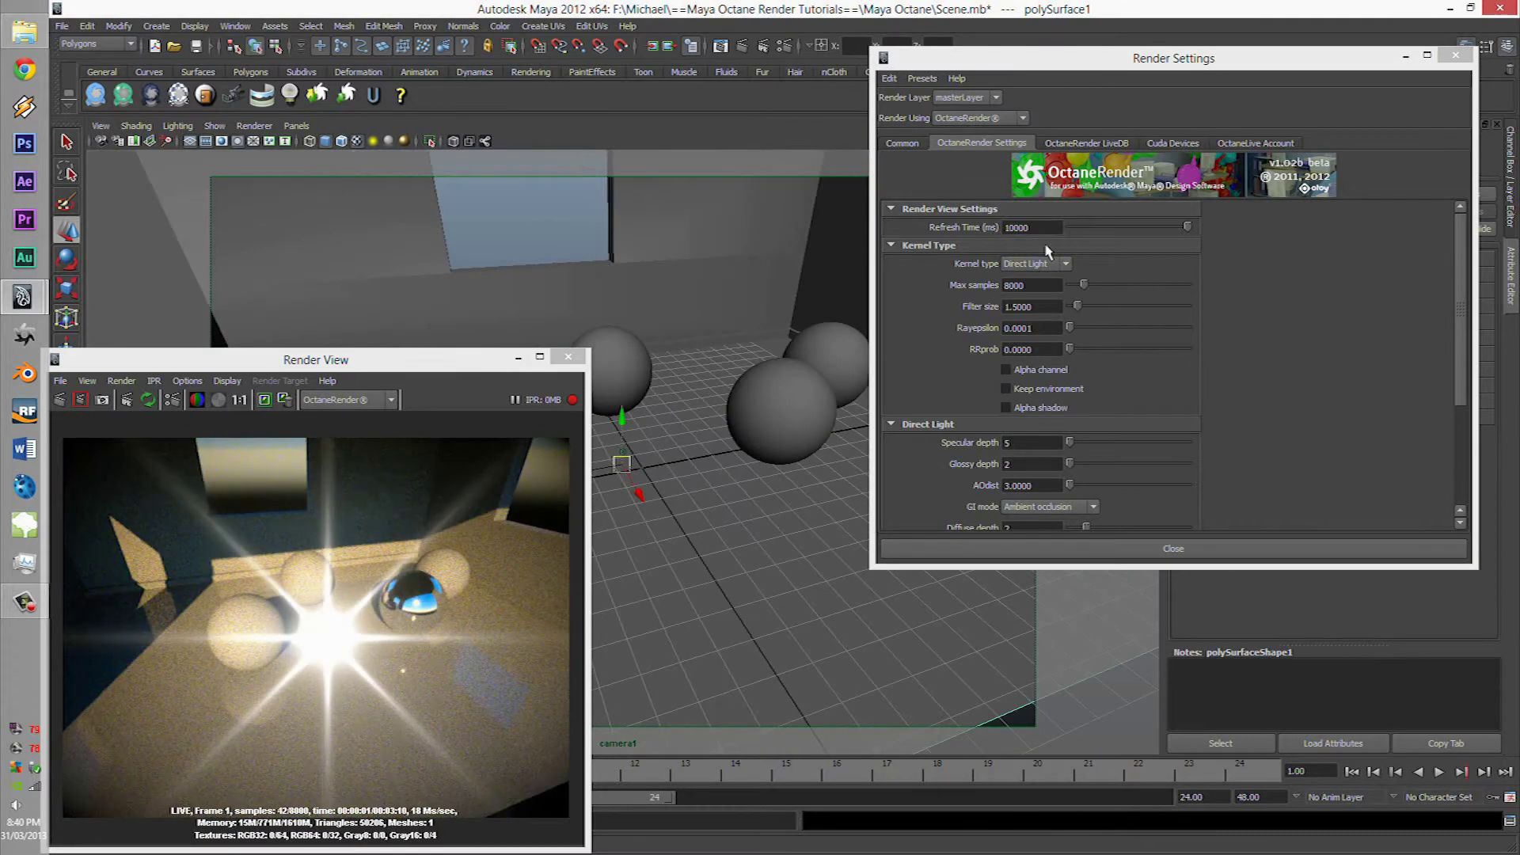
drag(1187, 228, 1069, 228)
alt+drag(717, 239, 743, 239)
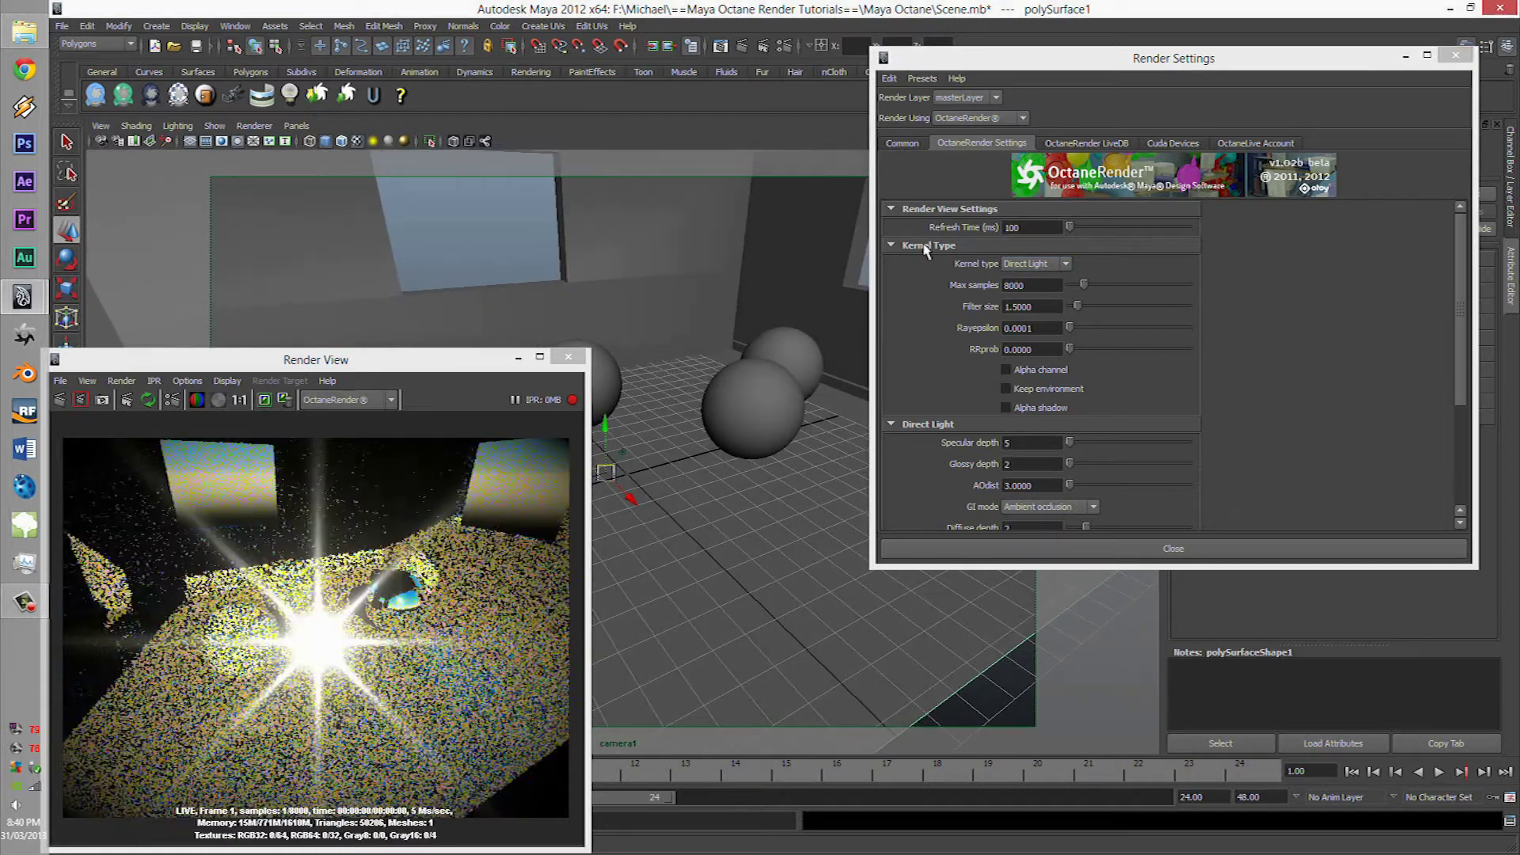
click(891, 208)
- Collapse the Kernel Type and Direct Light sections
click(891, 225)
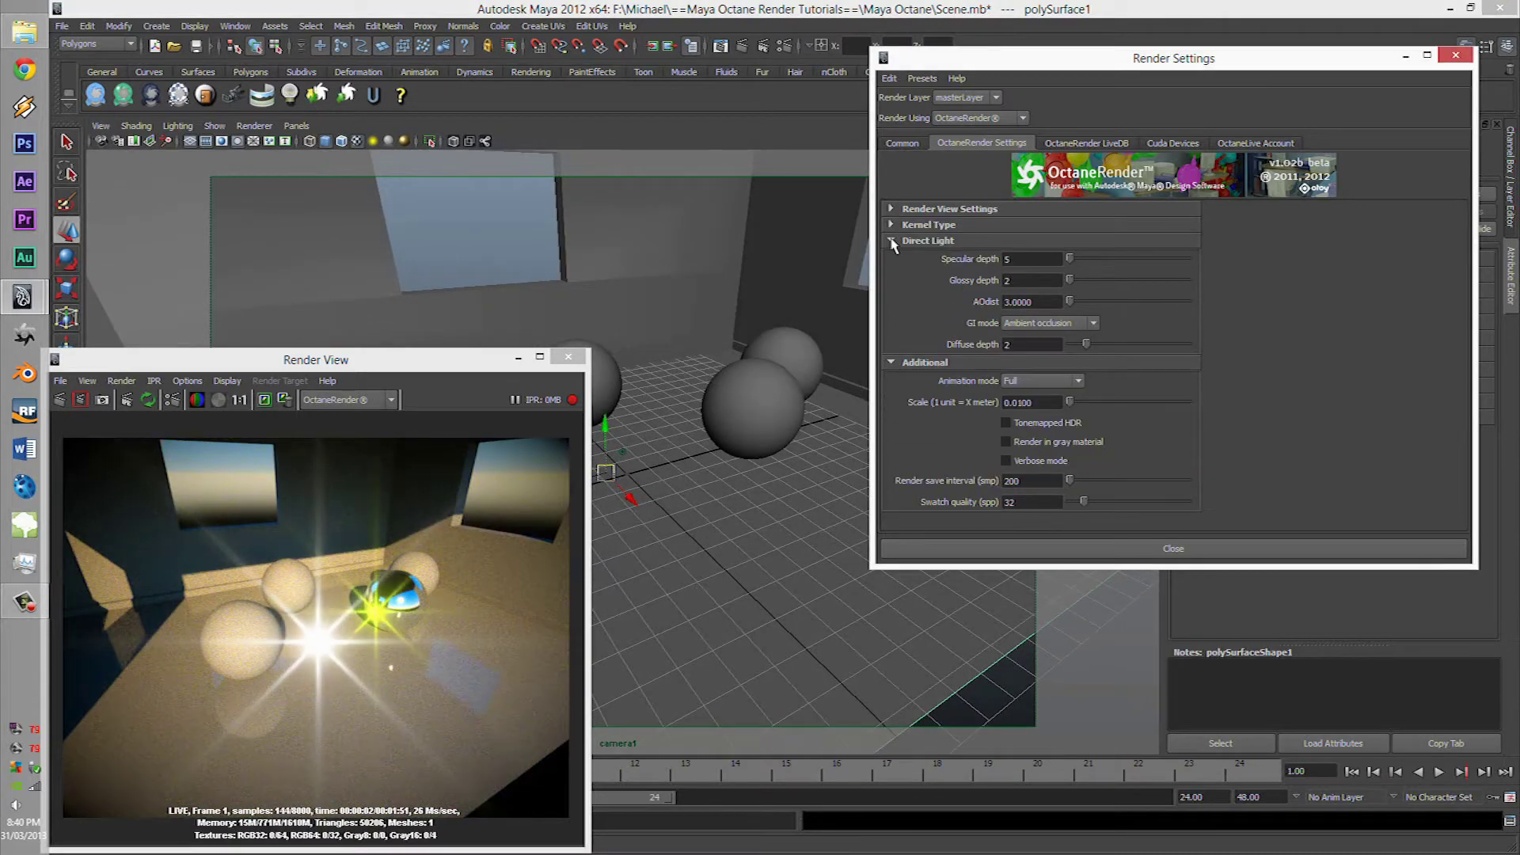
click(891, 241)
click(892, 242)
click(887, 241)
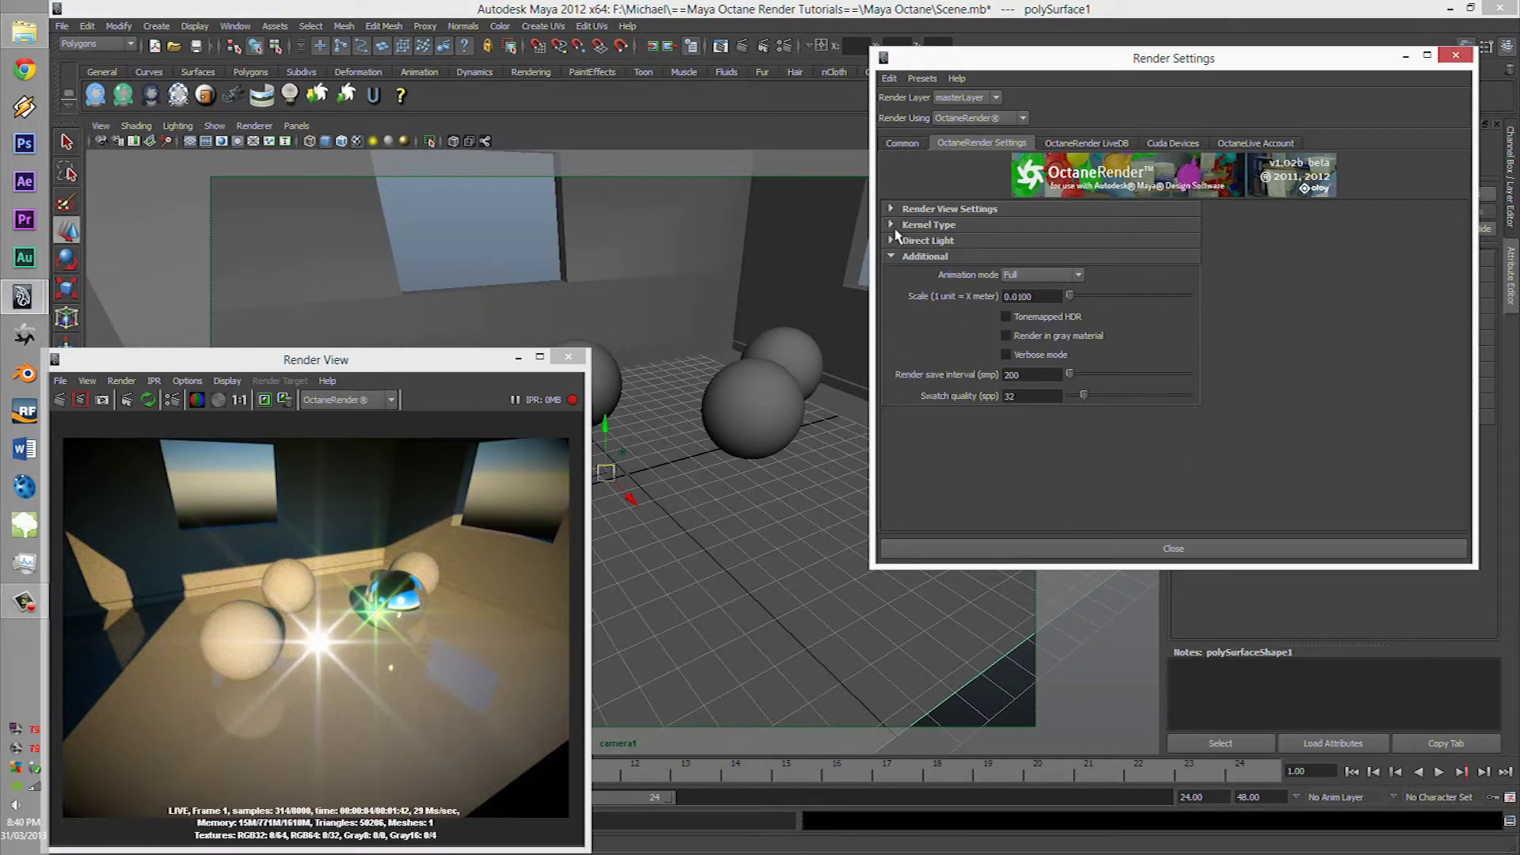
- Expand the Additional section and check the Animation mode choices, leaving it at Full
click(893, 258)
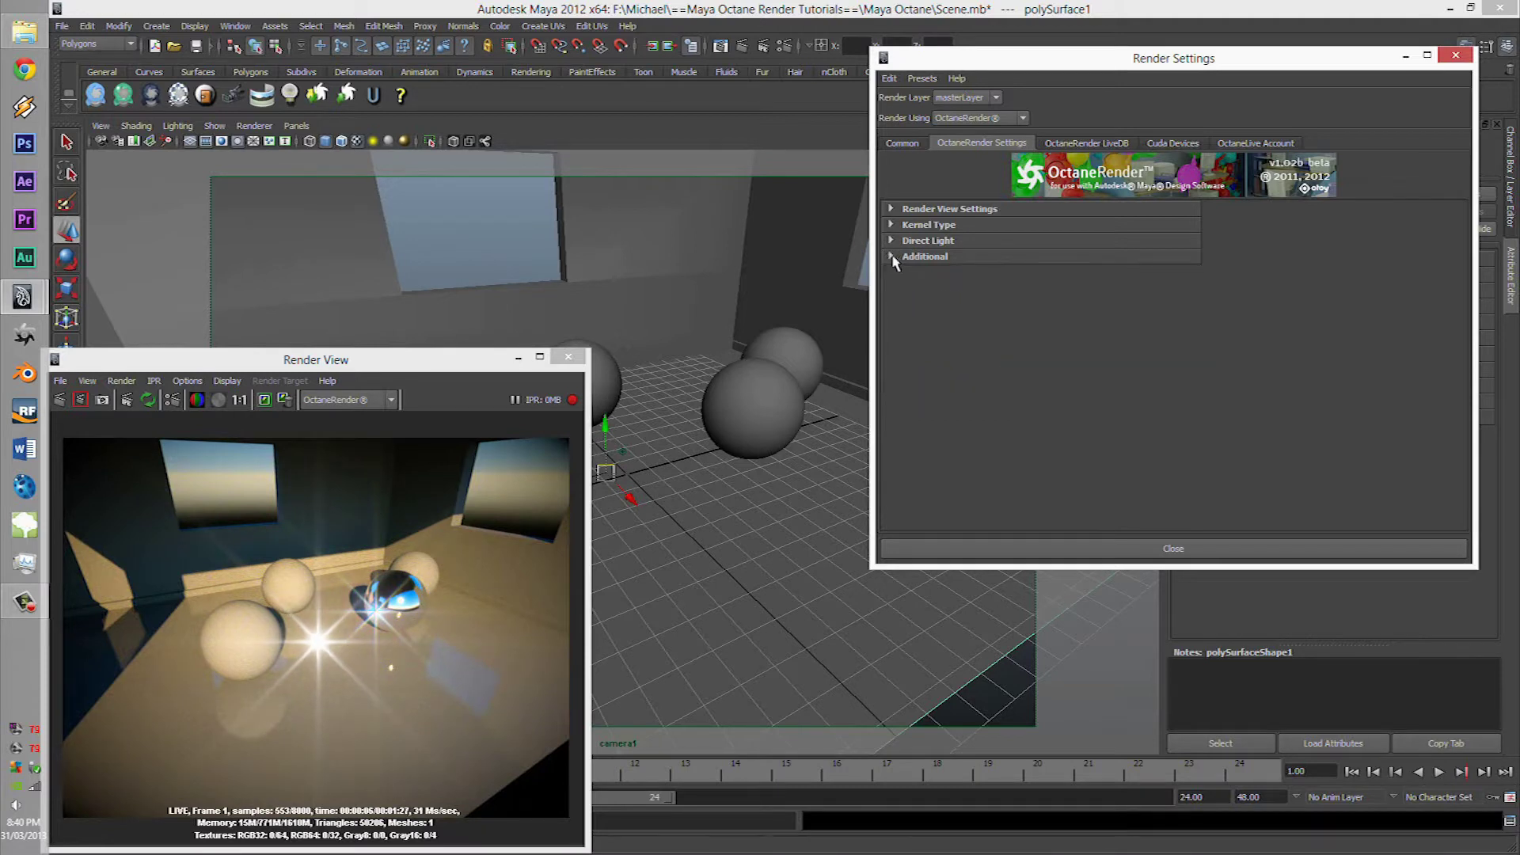
click(893, 258)
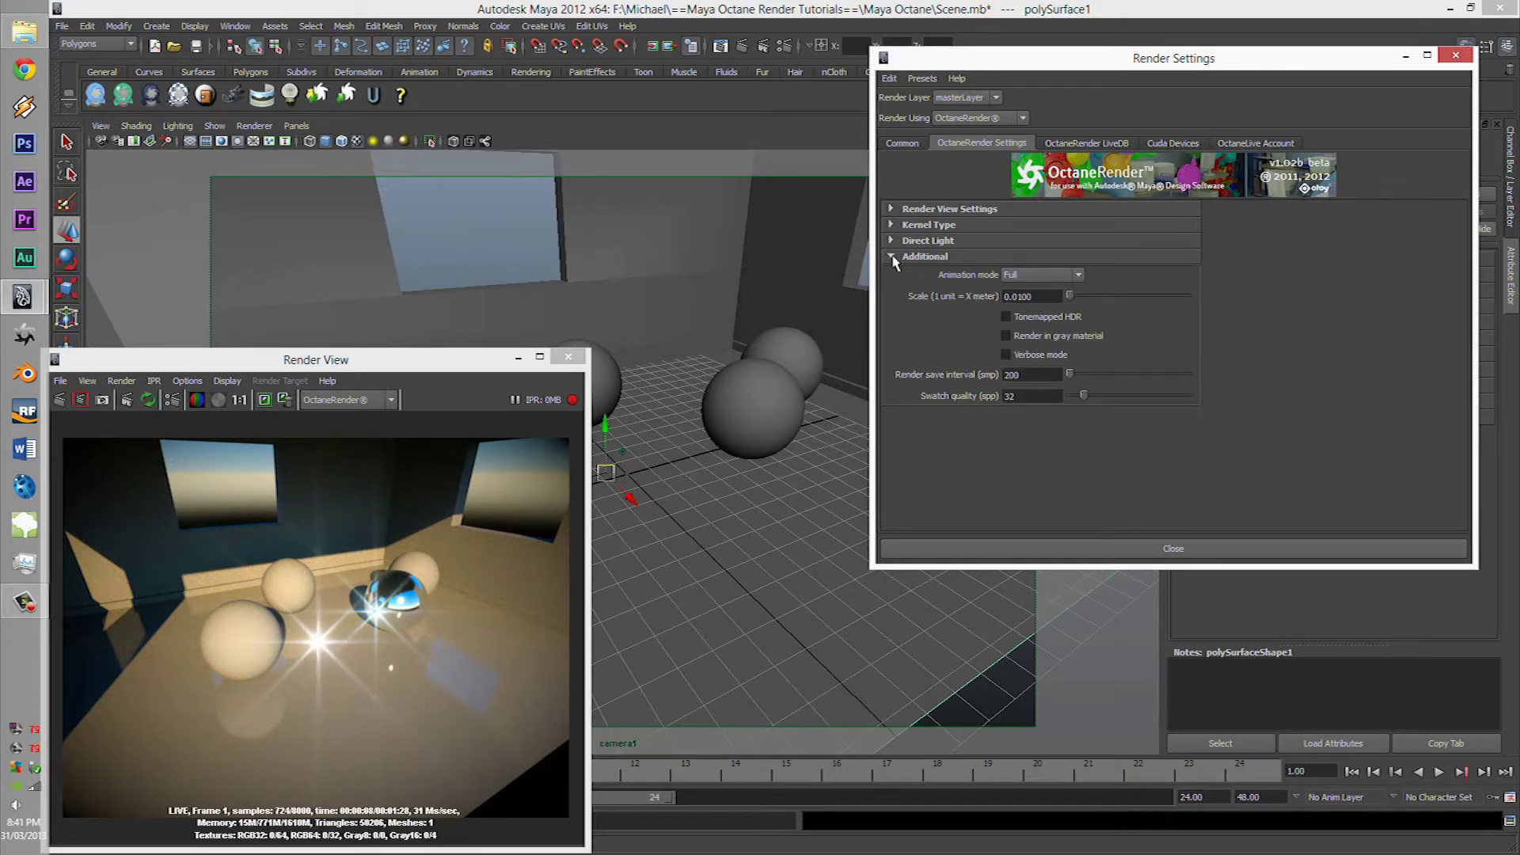
click(894, 258)
click(894, 259)
click(1049, 276)
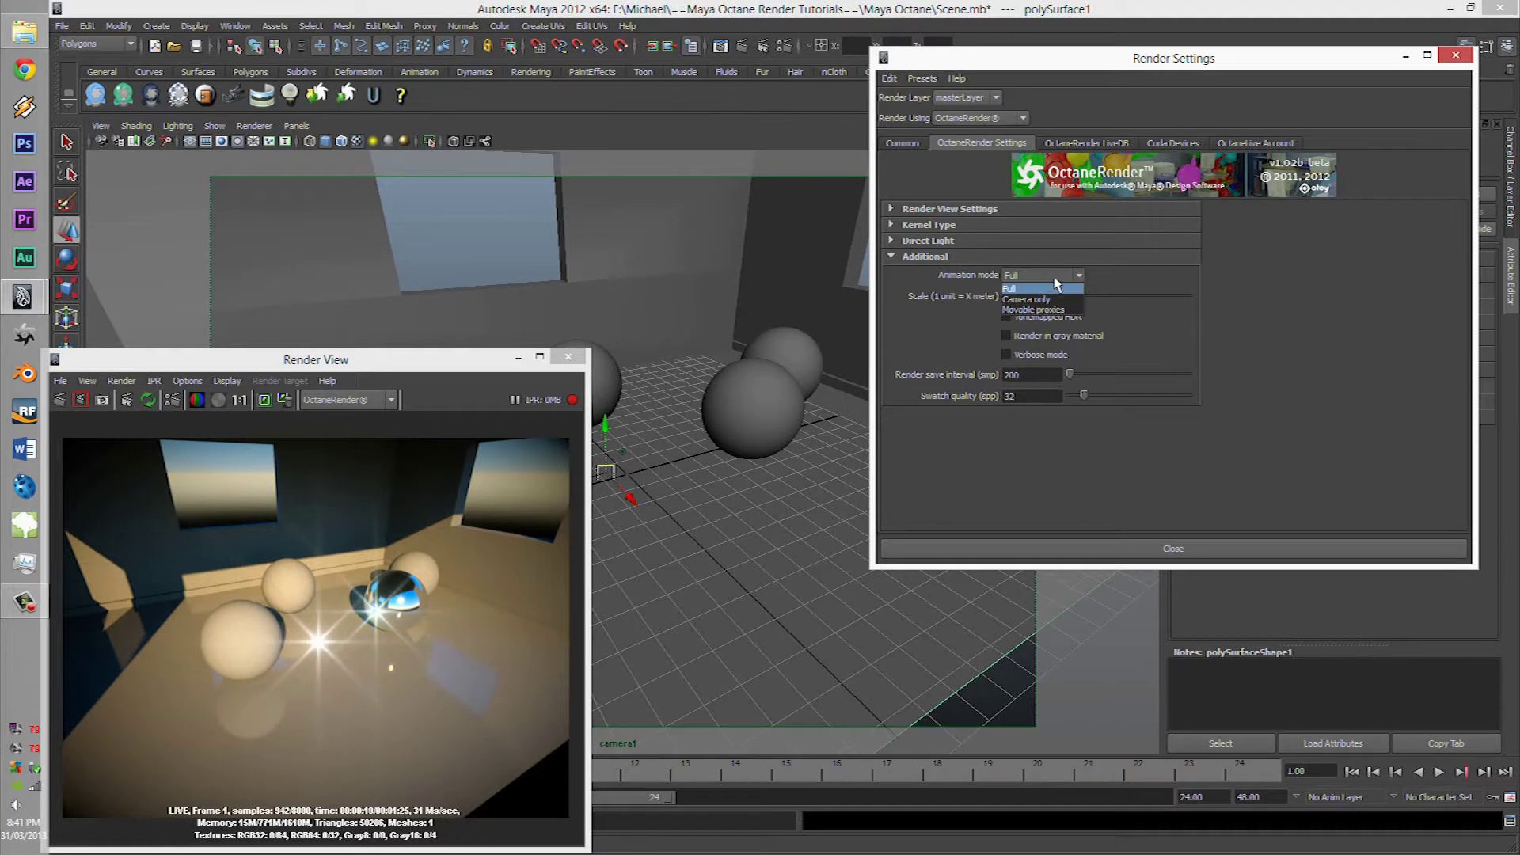
click(1044, 289)
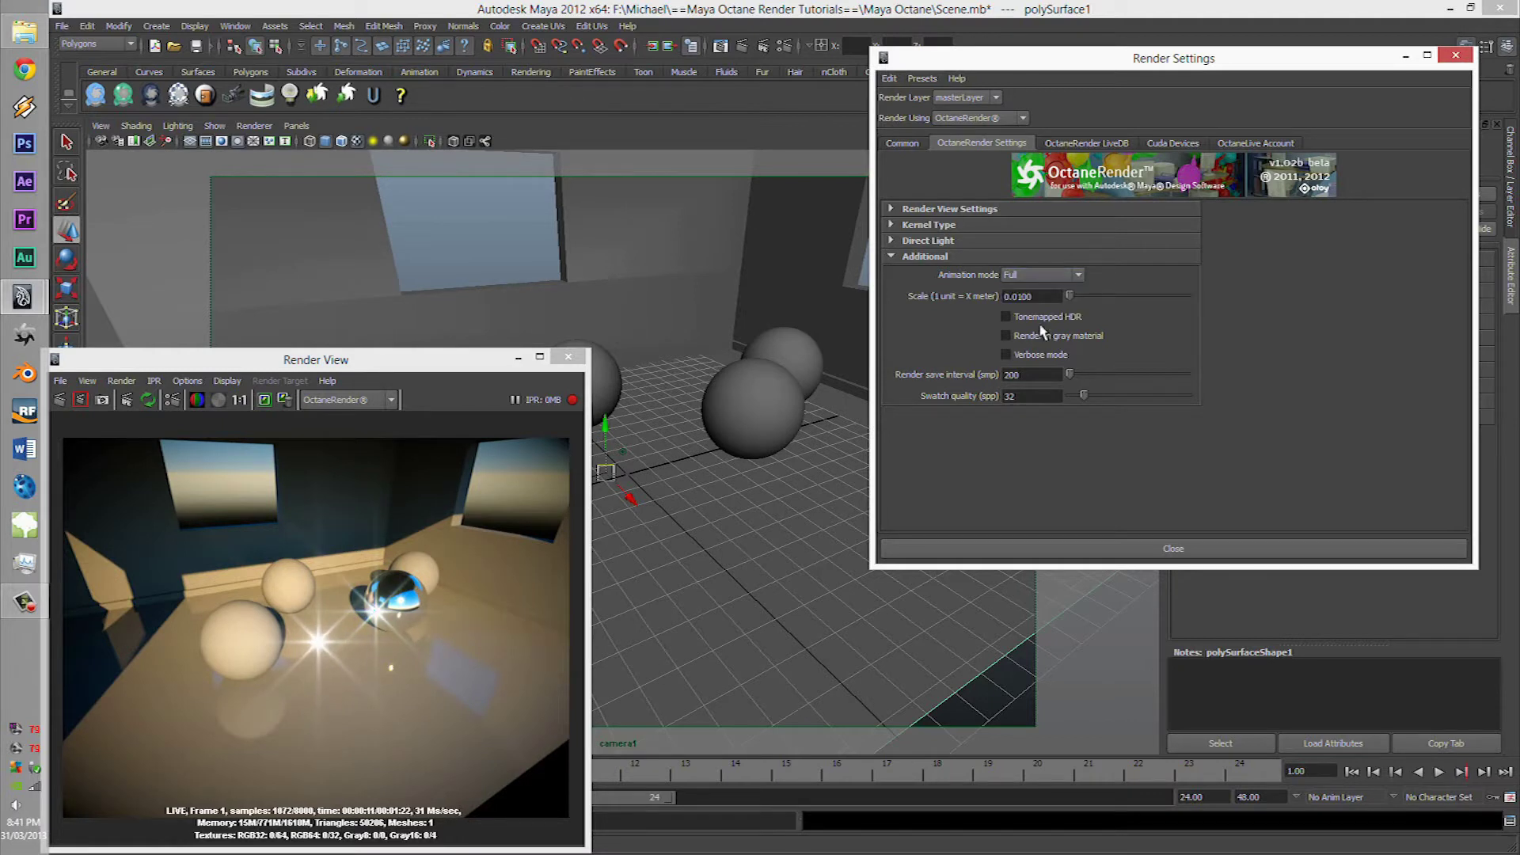
click(1046, 283)
click(1042, 290)
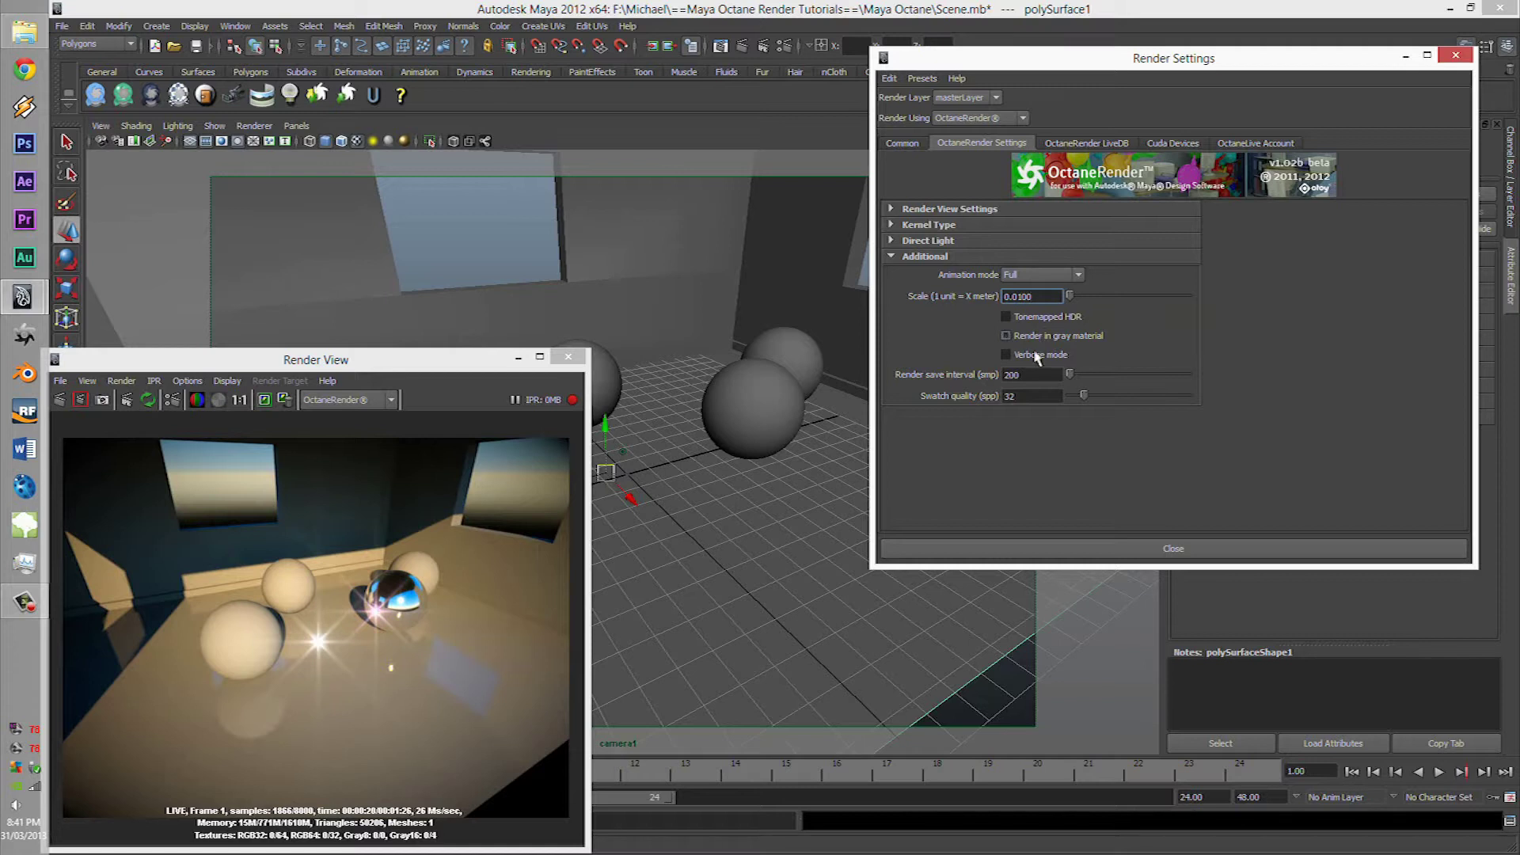
- Expand Kernel Type, keep the Direct Light kernel, and restart the live Octane render
click(906, 258)
click(919, 210)
click(918, 210)
click(920, 226)
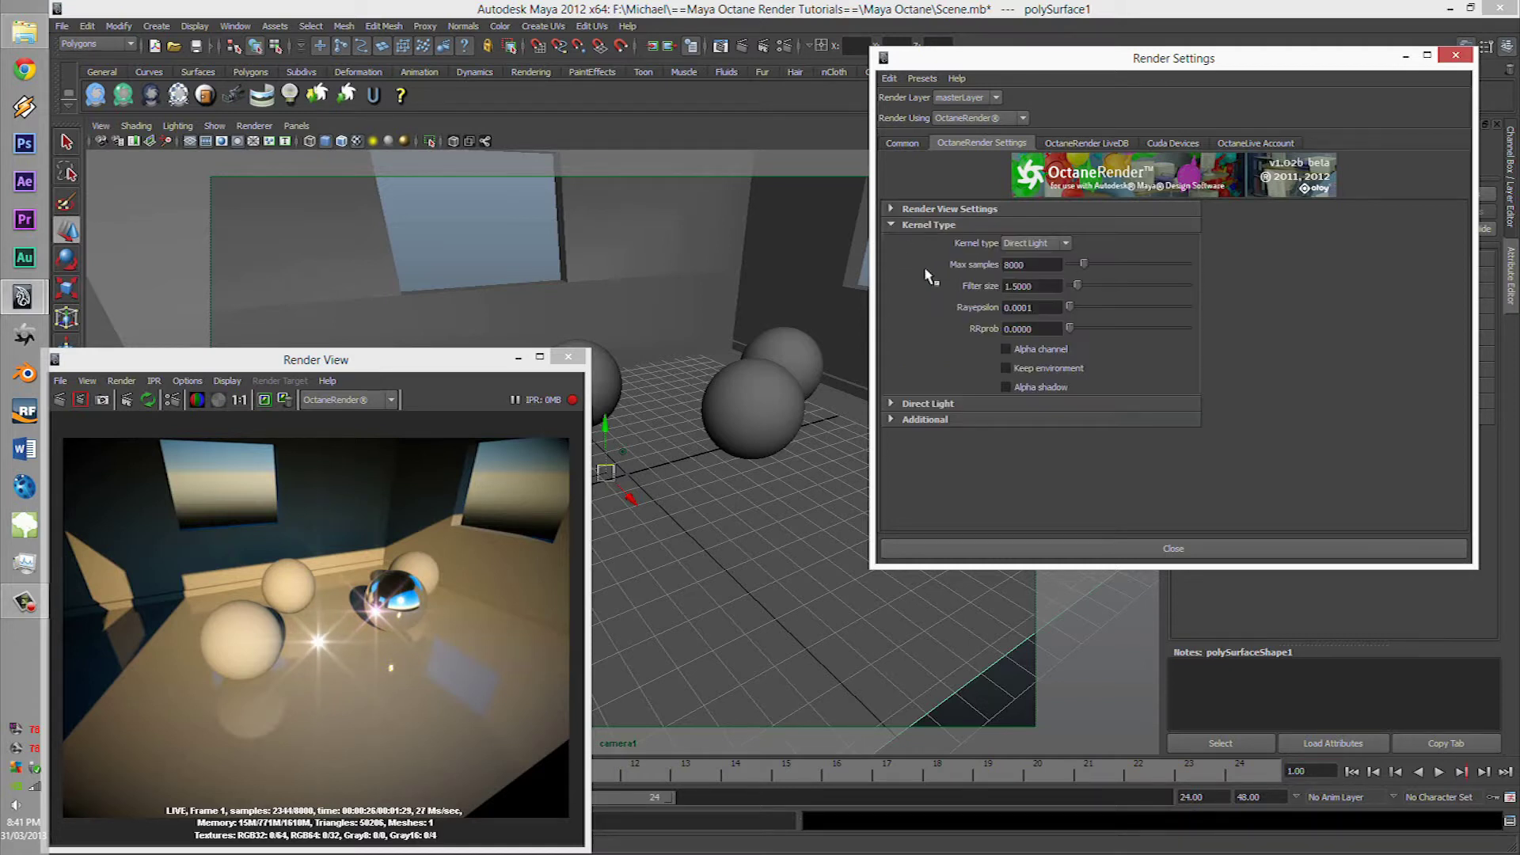
click(1054, 245)
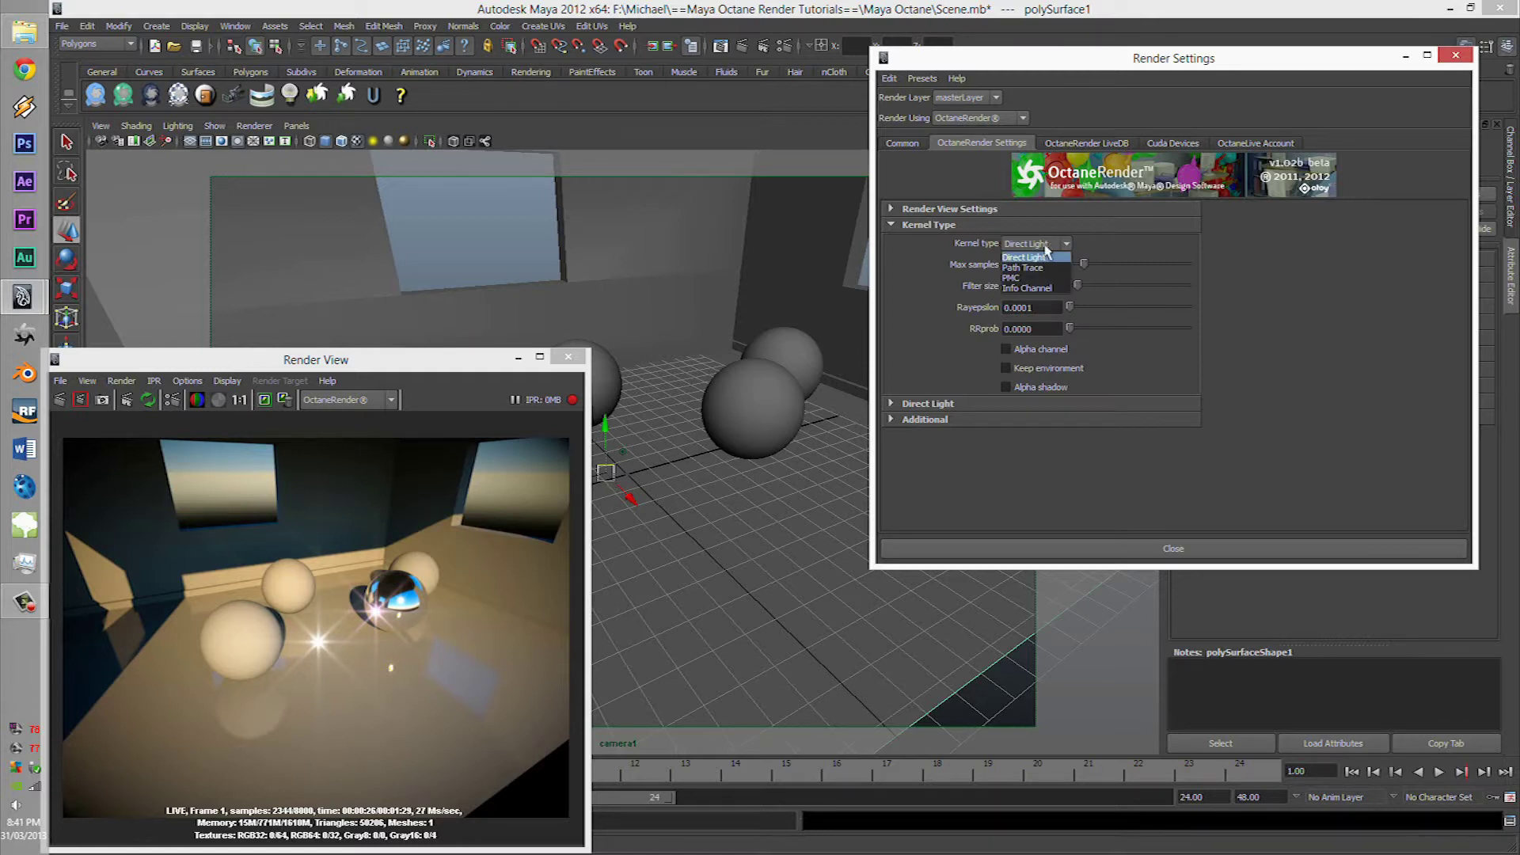
click(1046, 255)
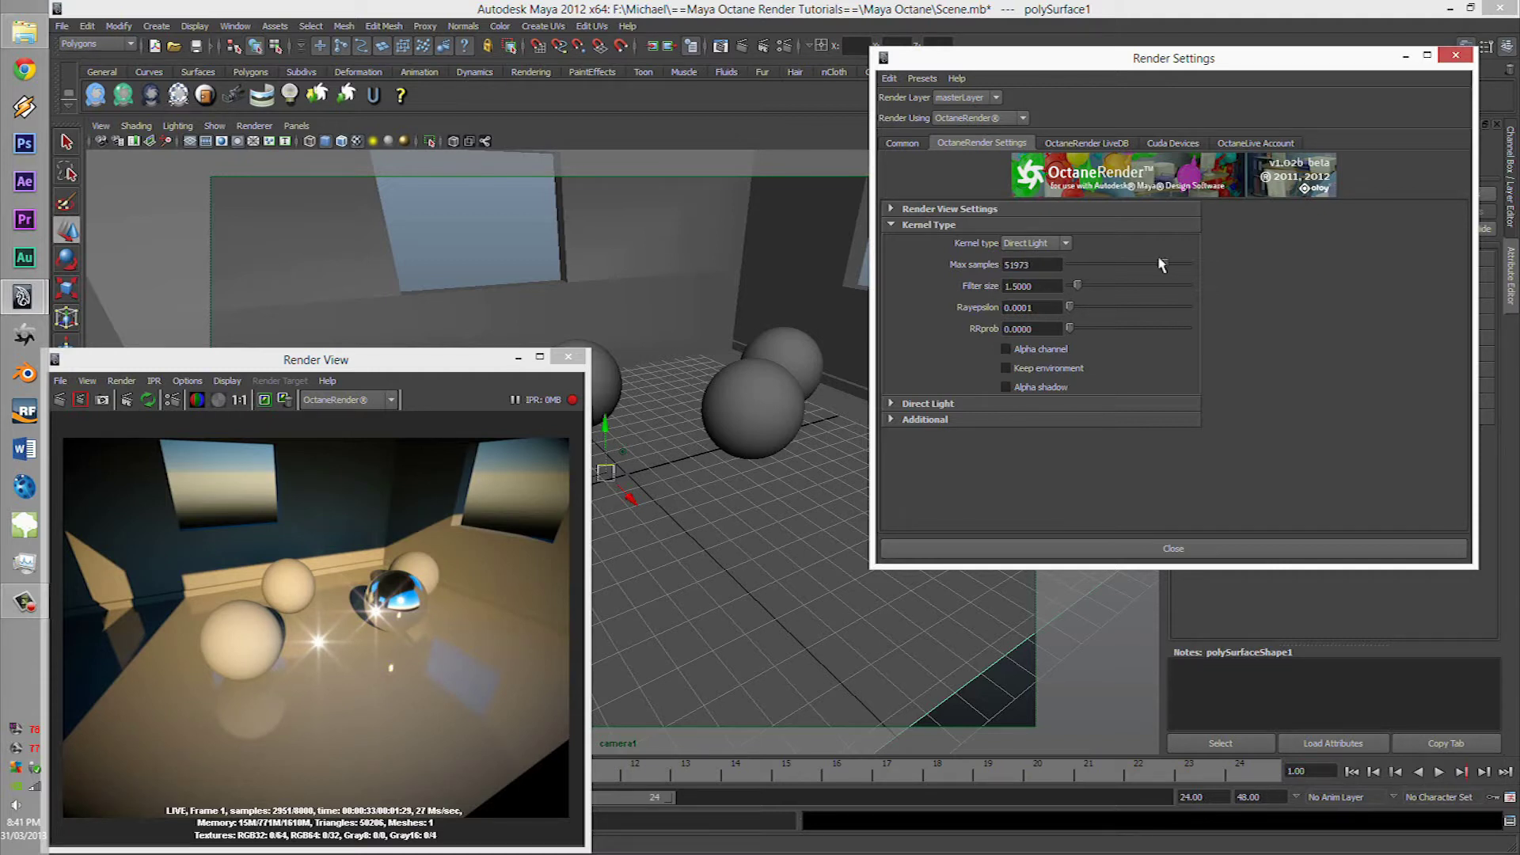
click(147, 400)
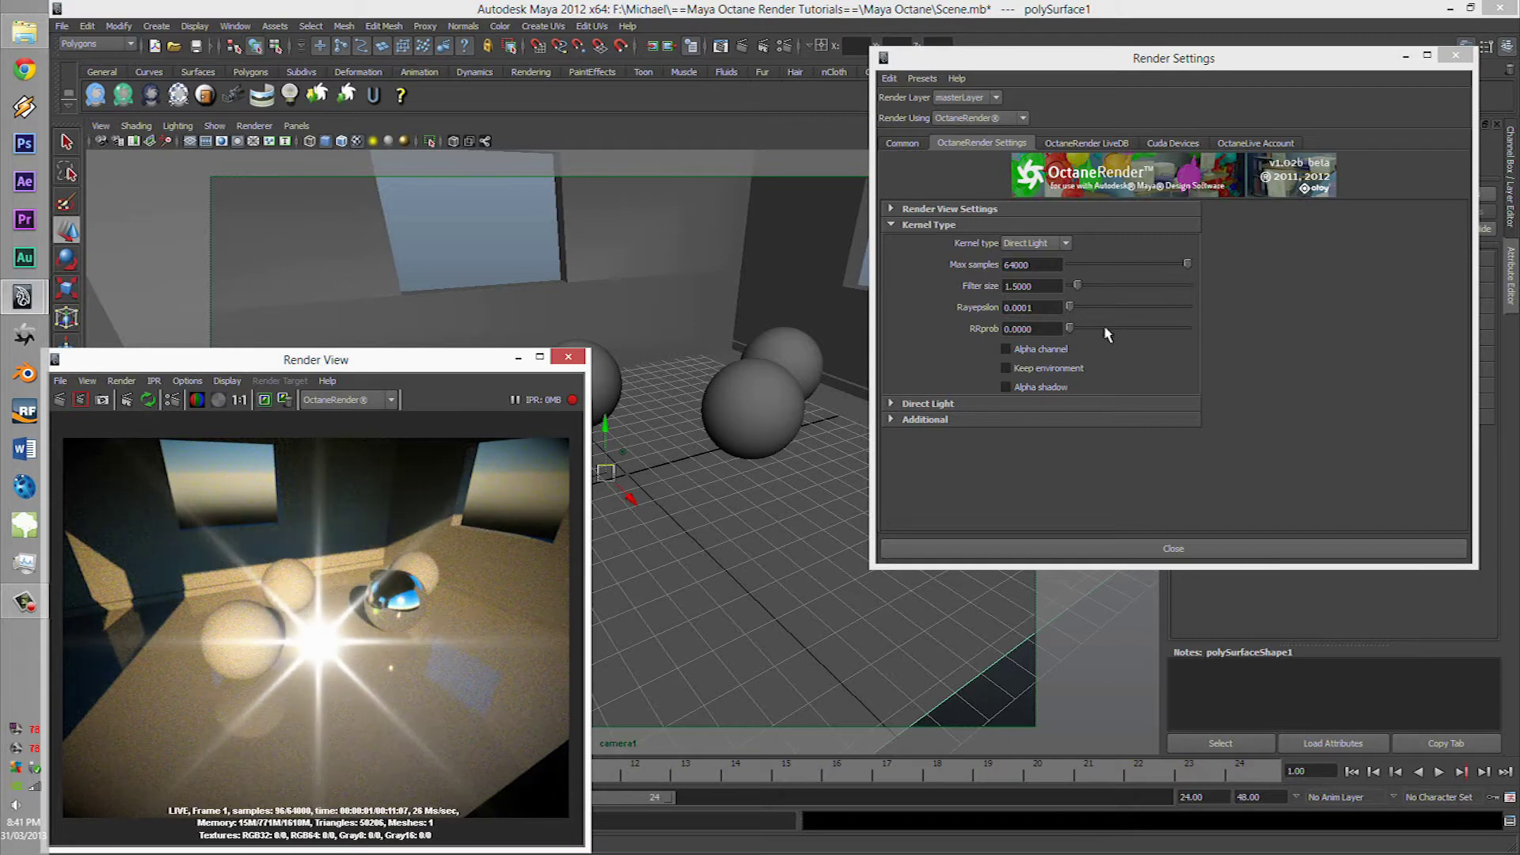
- Set filter size to 1.0, Rayepsilon to 0.0001, and try RRprob at 1.0
drag(1077, 285, 1061, 287)
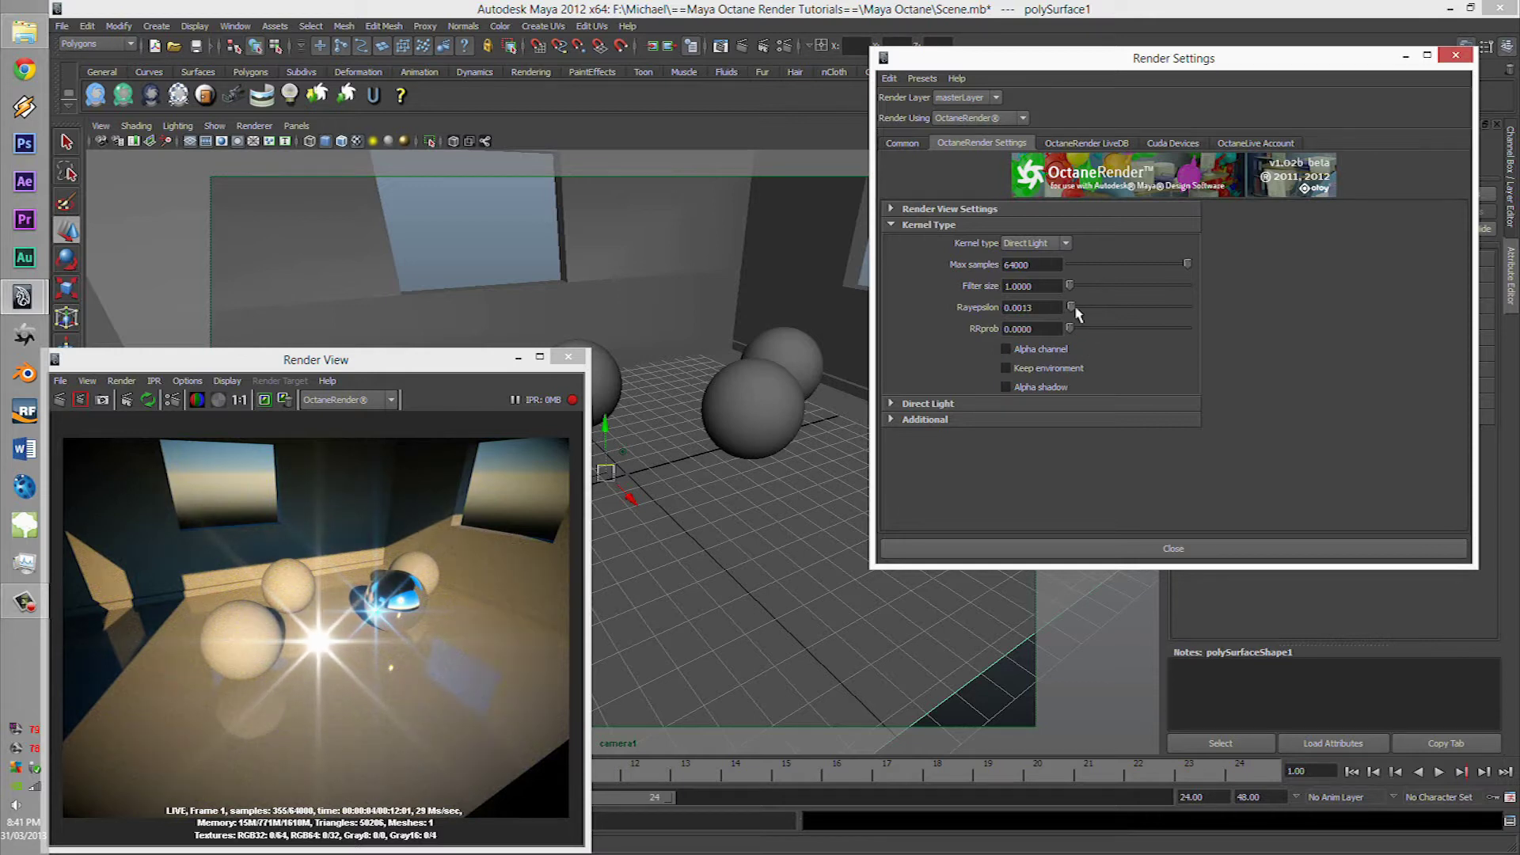
mouse_move(1075, 308)
mouse_down()
mouse_move(1151, 306)
mouse_move(1078, 314)
mouse_up()
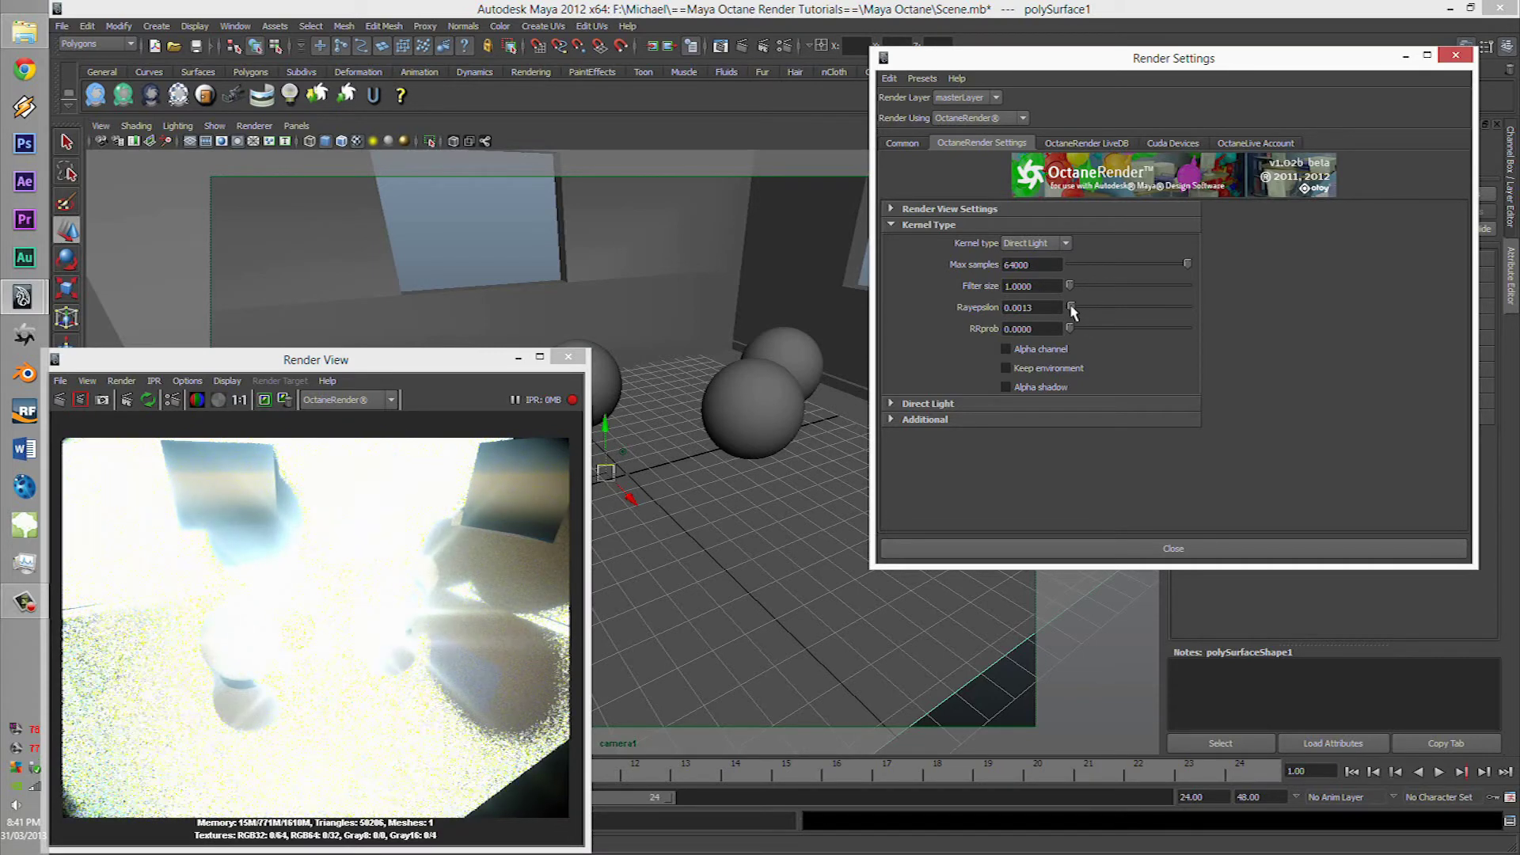
click(1046, 307)
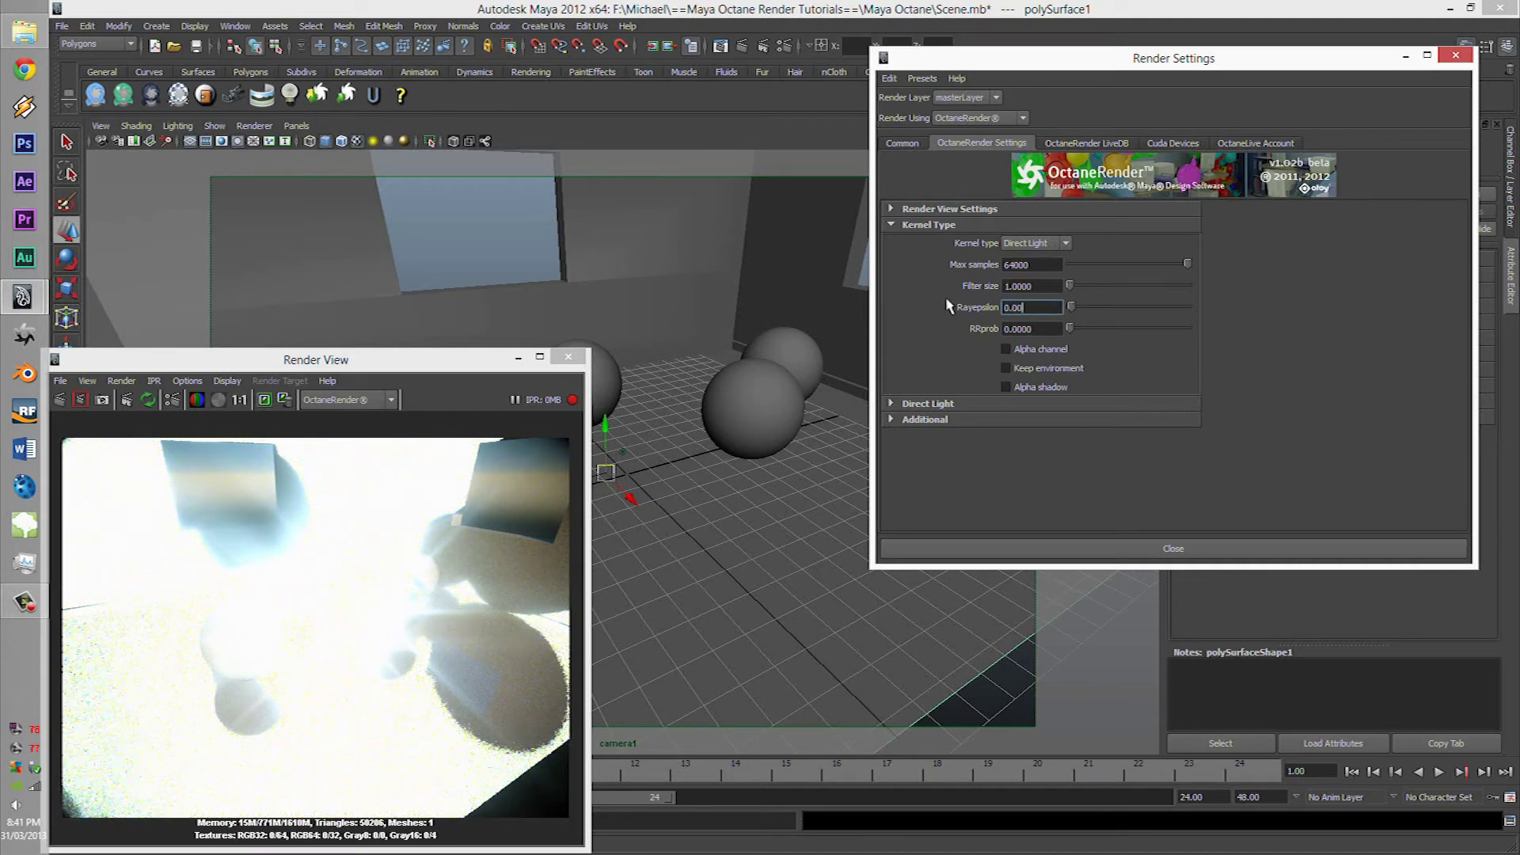
click(1040, 328)
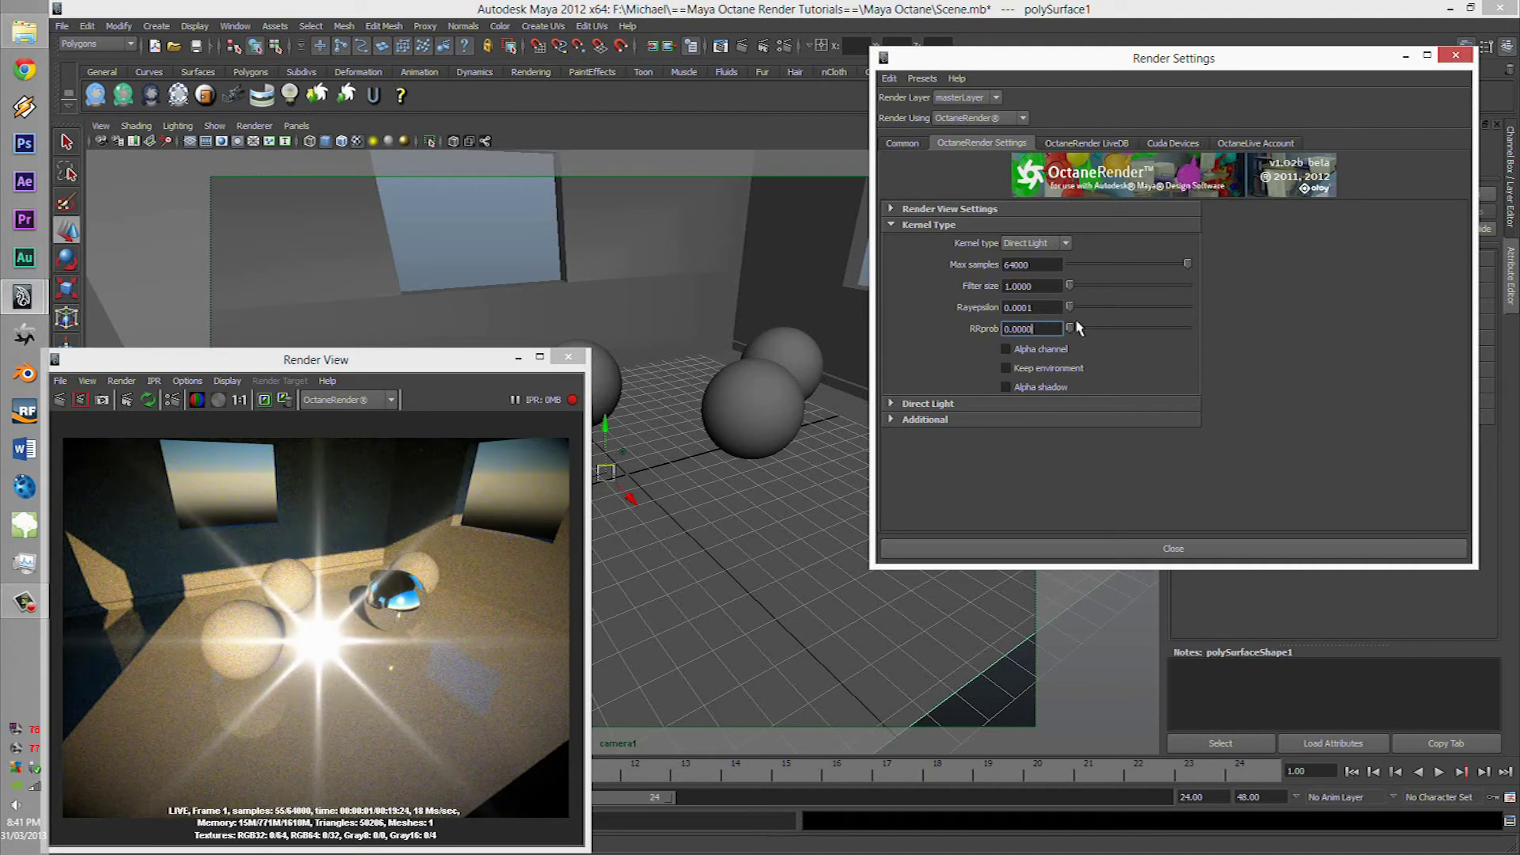
drag(1089, 328, 1241, 346)
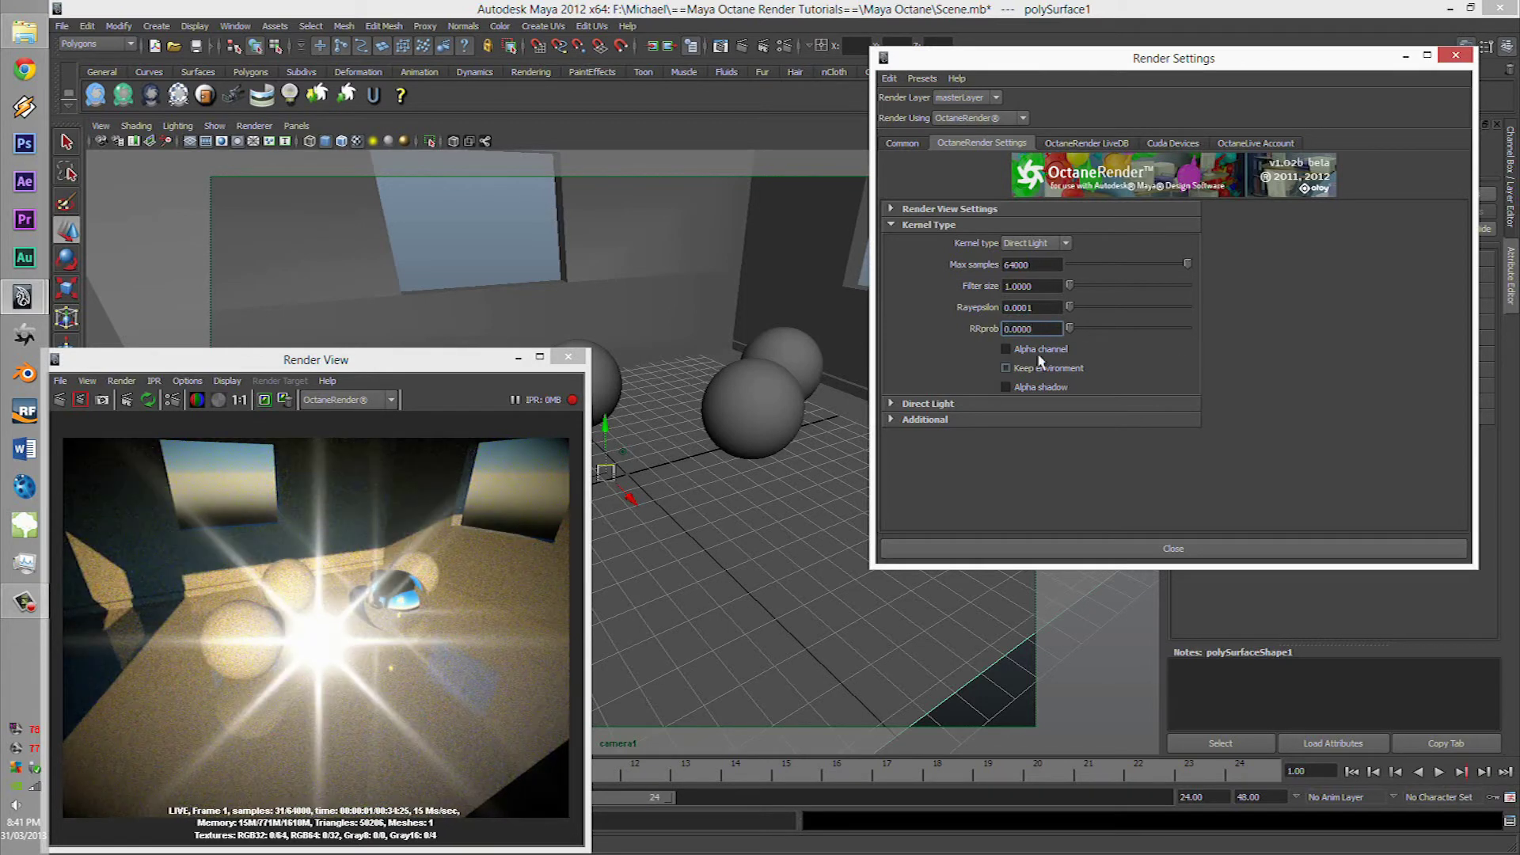
- Enable Alpha channel, then toggle Keep environment and Alpha shadow on and off
click(1049, 350)
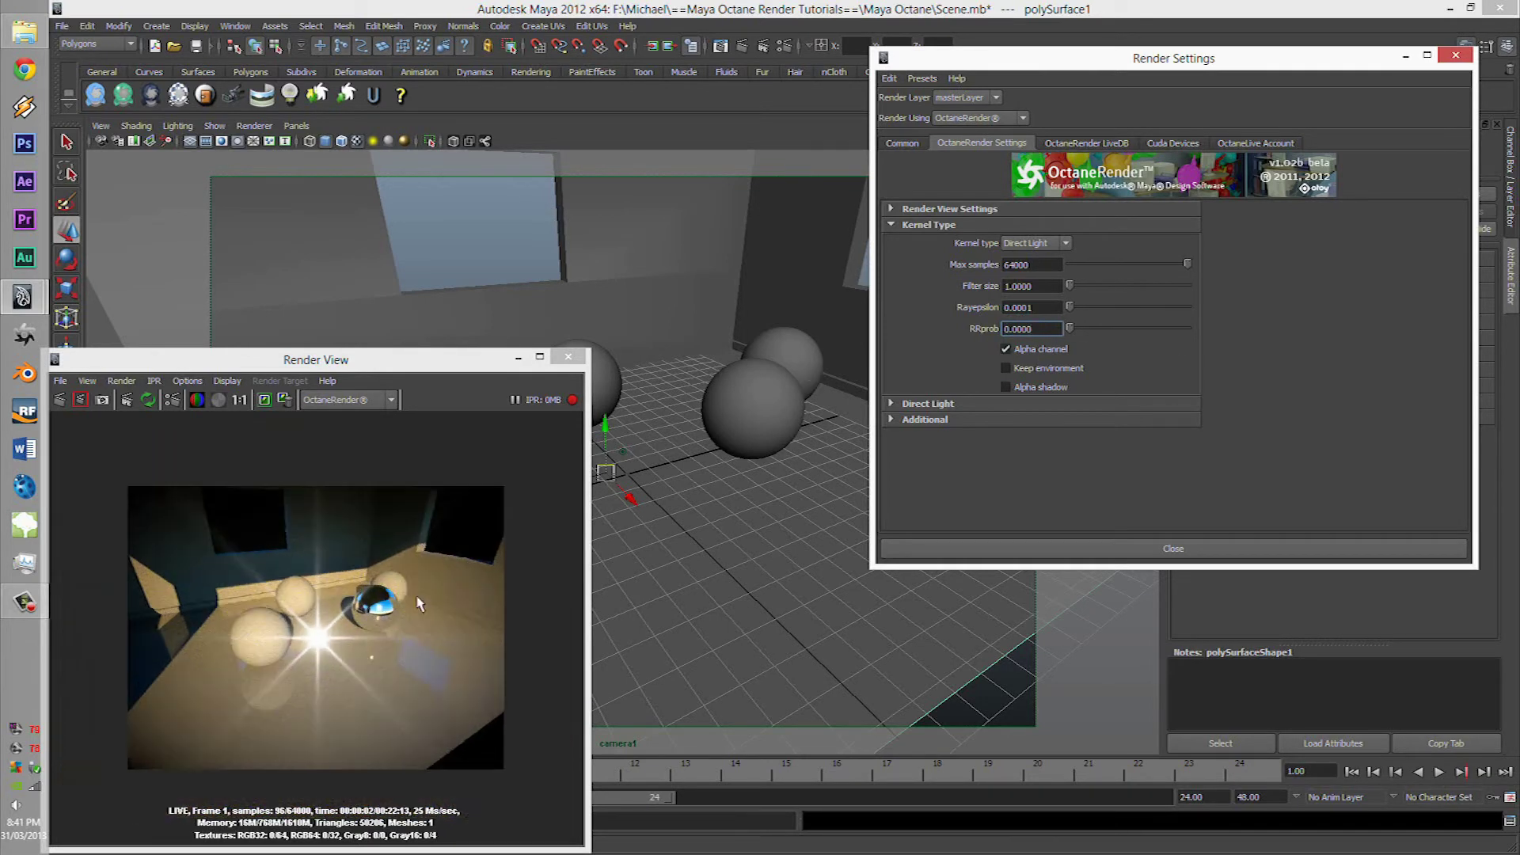
alt+drag(634, 451, 697, 441)
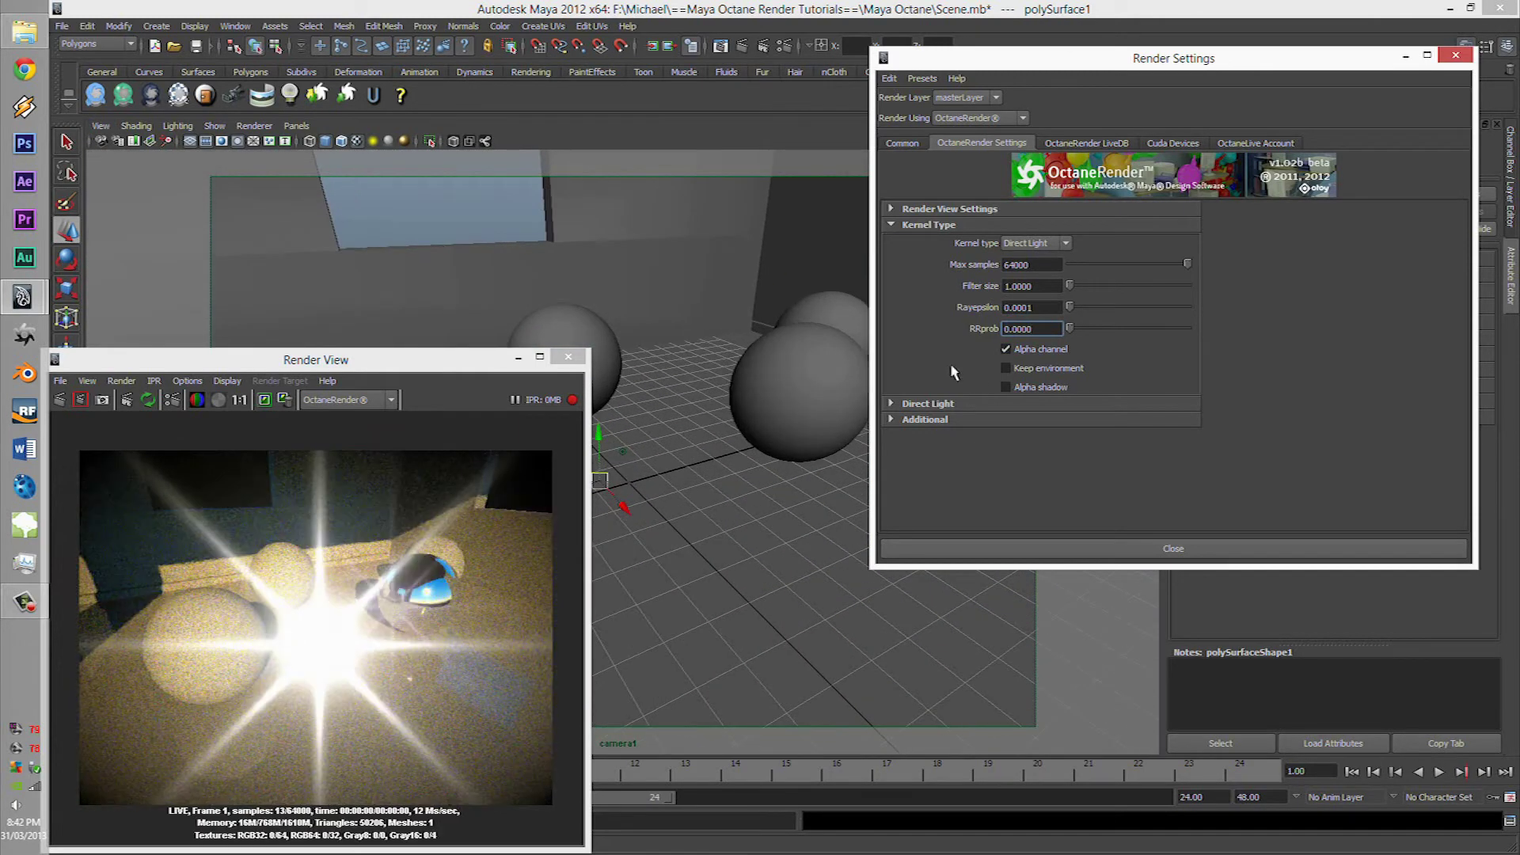
click(1047, 369)
click(1047, 368)
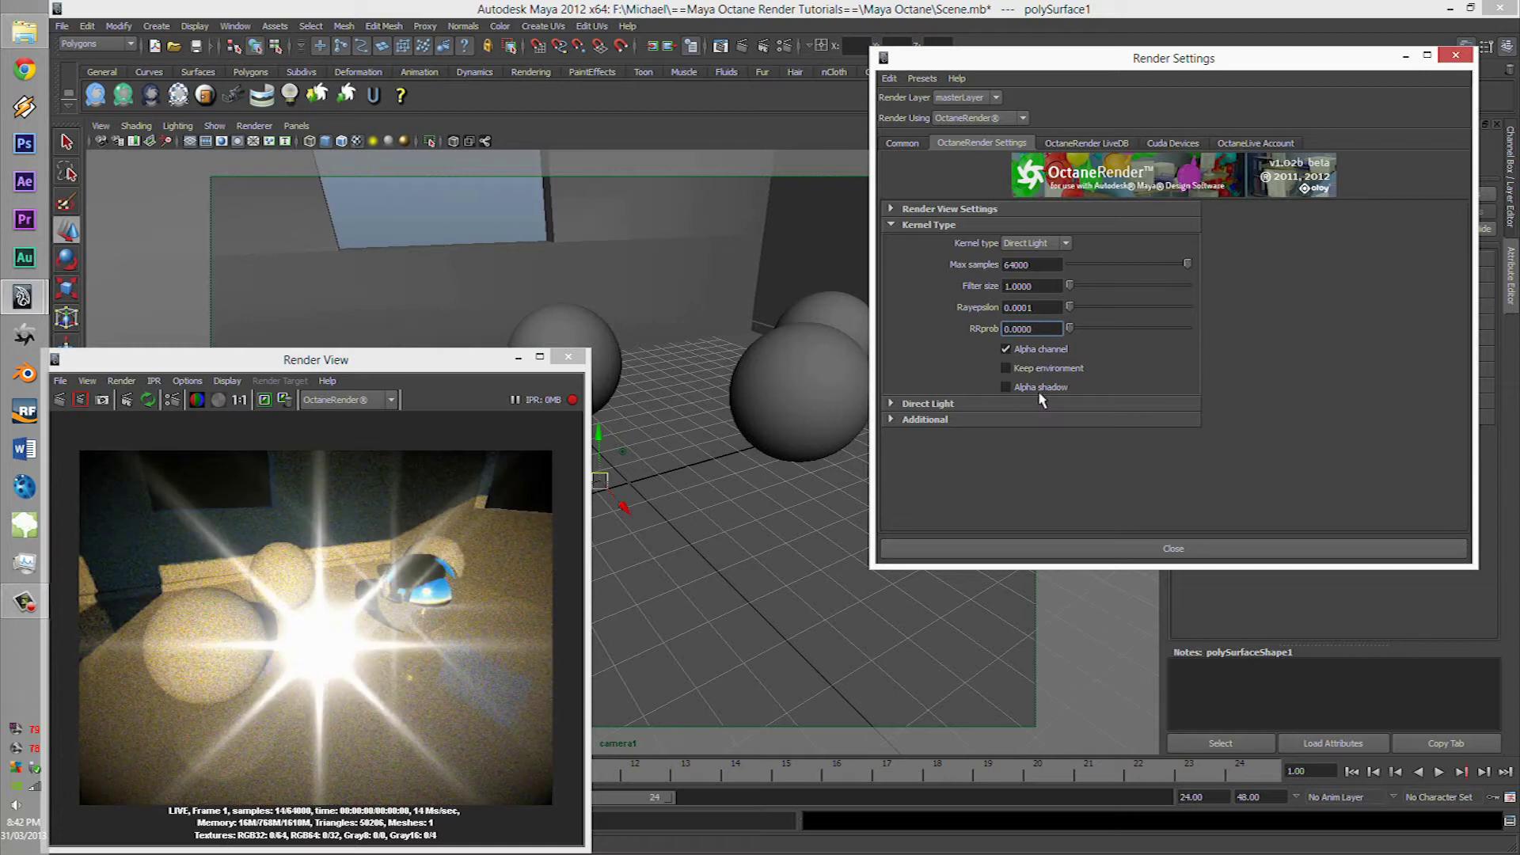
click(1039, 387)
click(1038, 388)
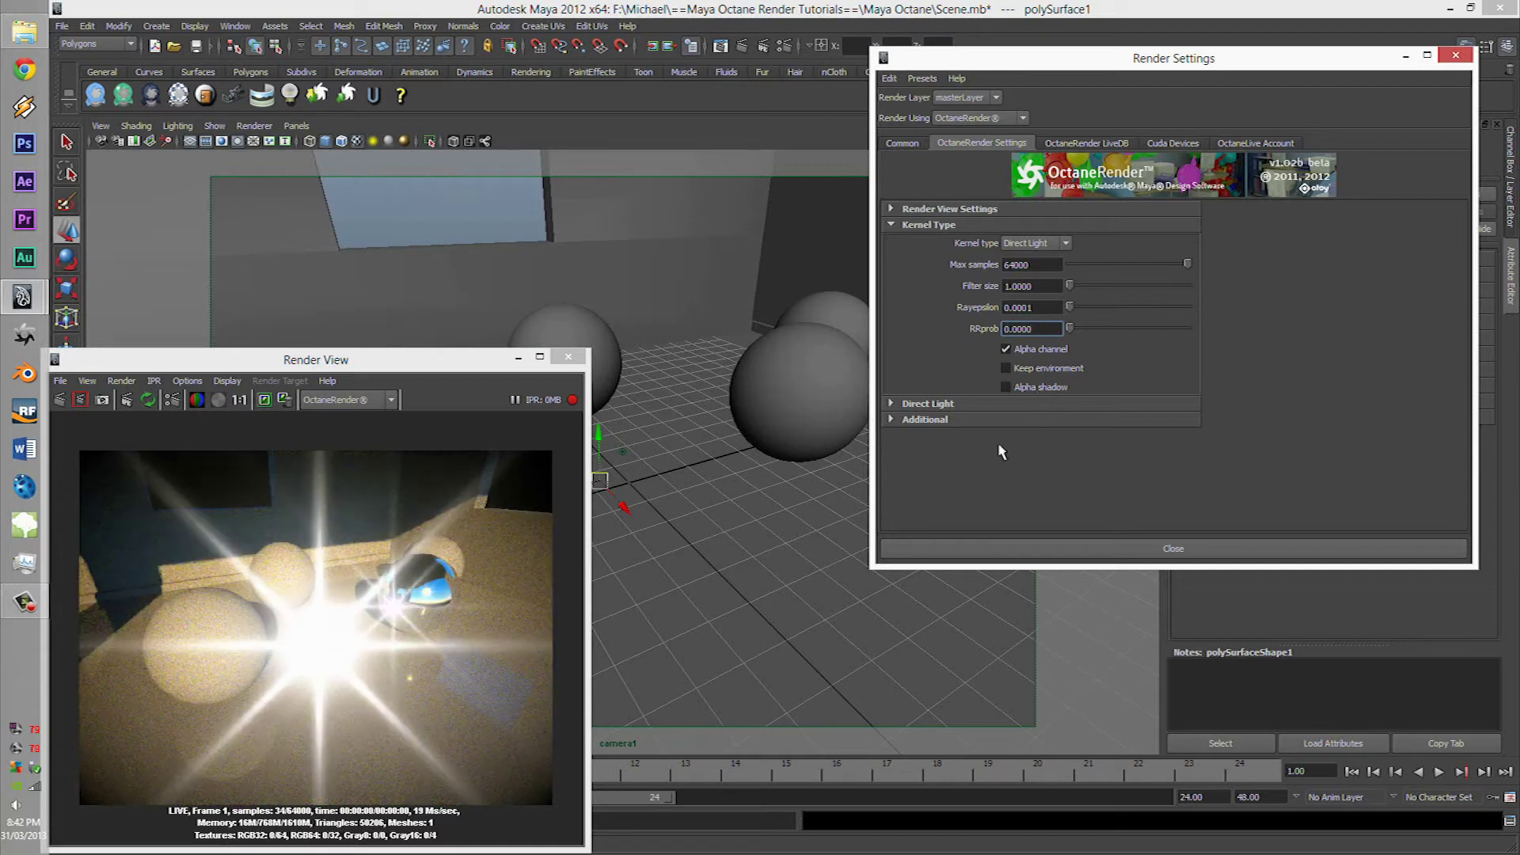
- Switch to the Path Trace kernel and disable camera1's glare postprocessor
click(1060, 244)
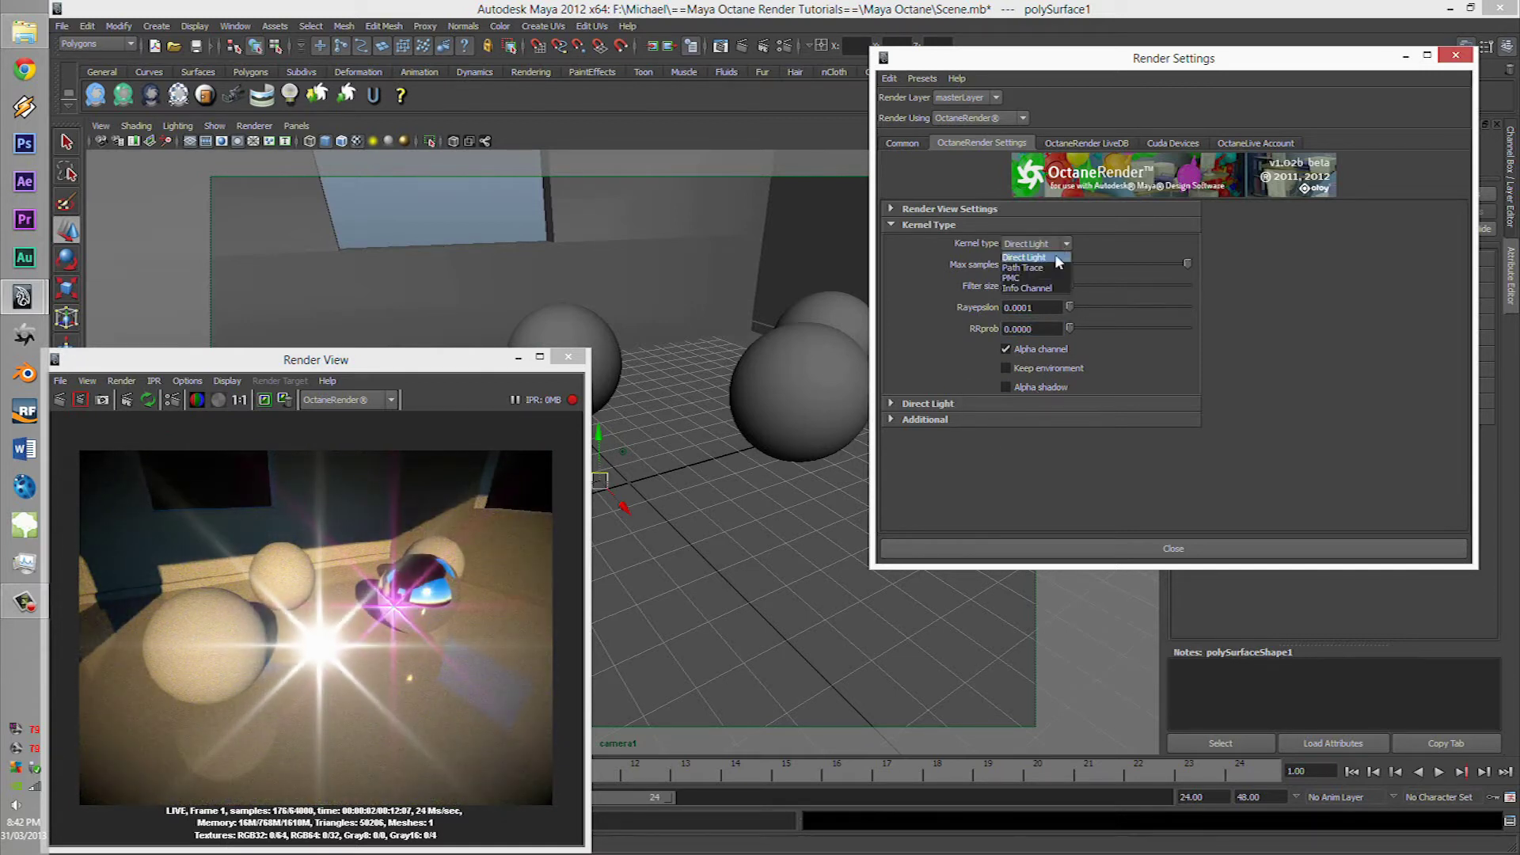
click(1033, 268)
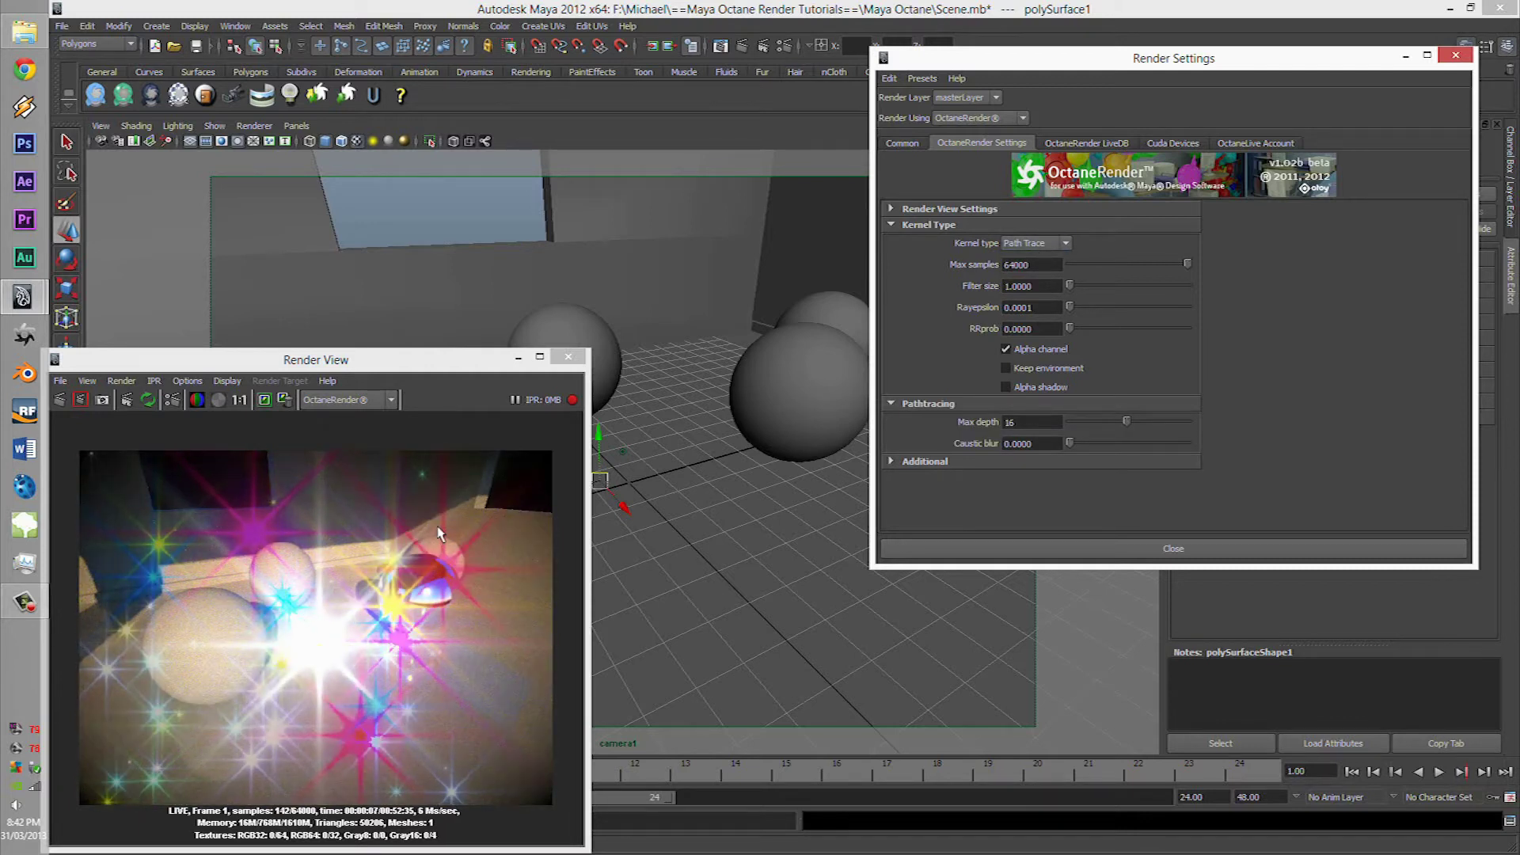
alt+drag(716, 380, 673, 375)
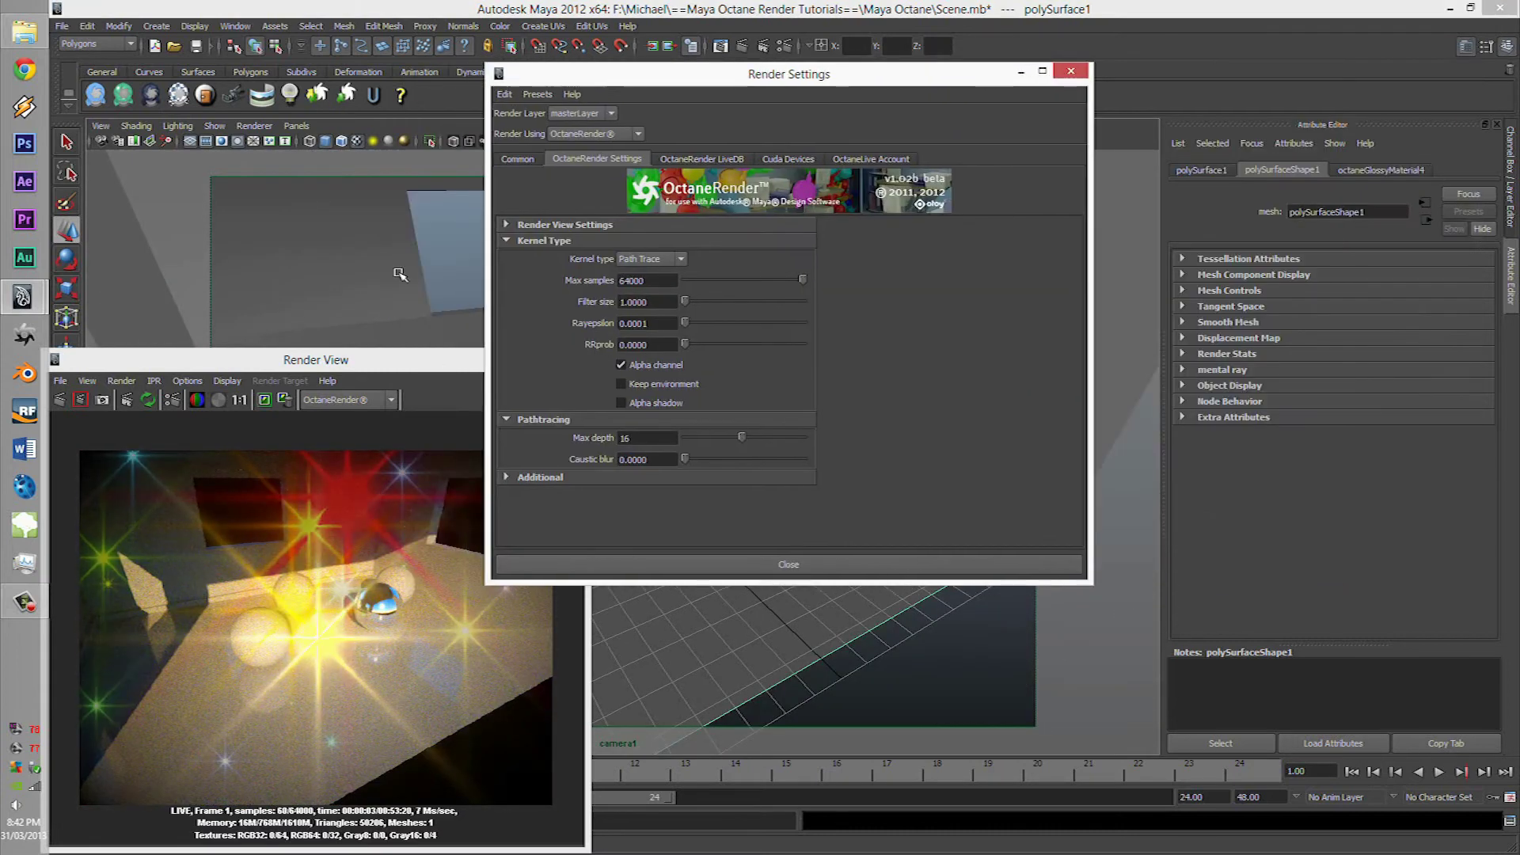
click(400, 274)
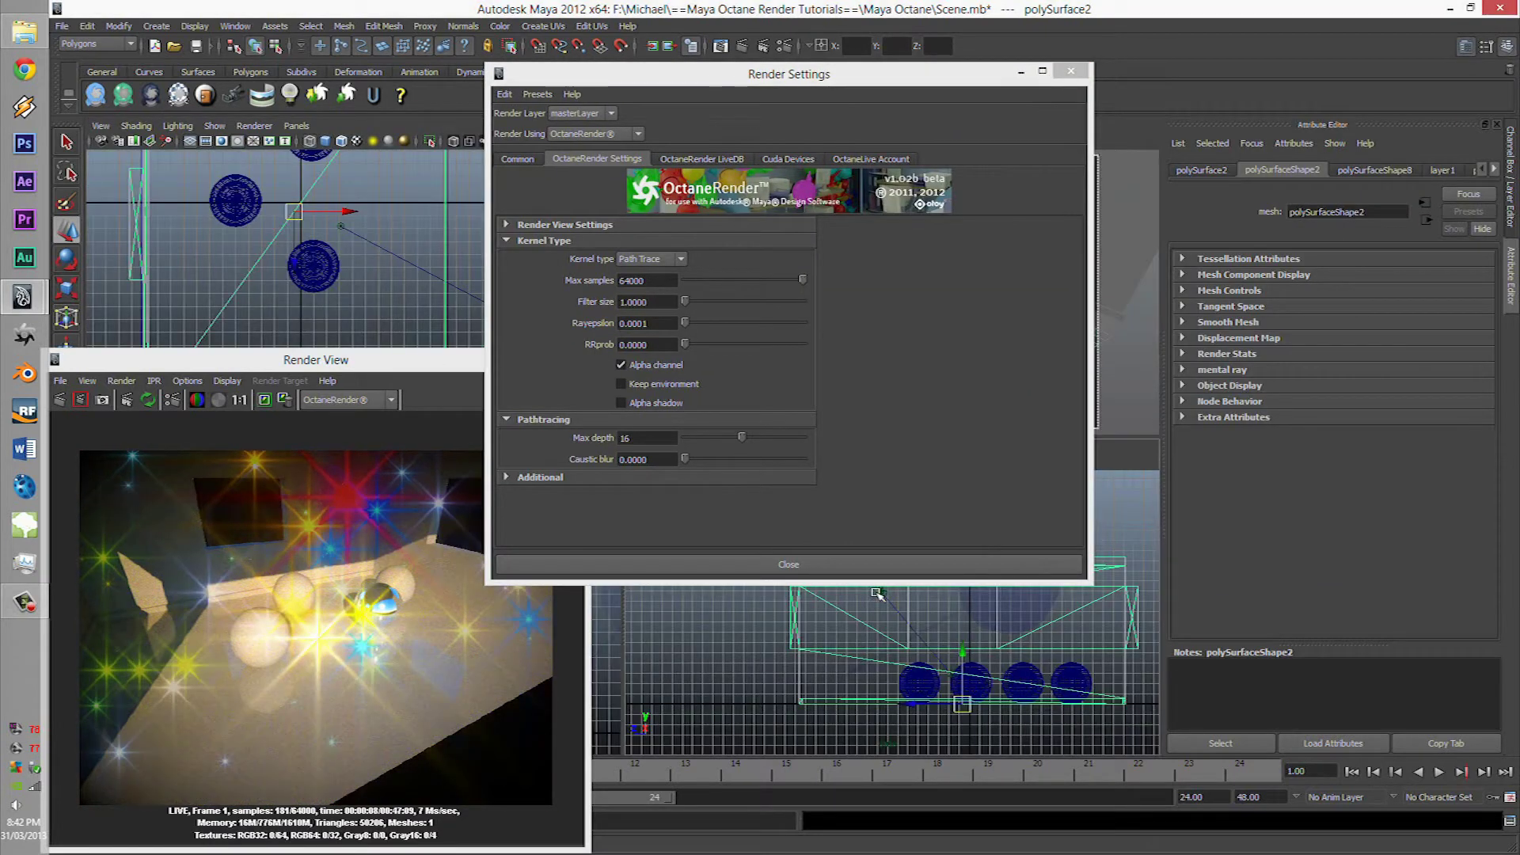
scroll(1223, 504, up, 3)
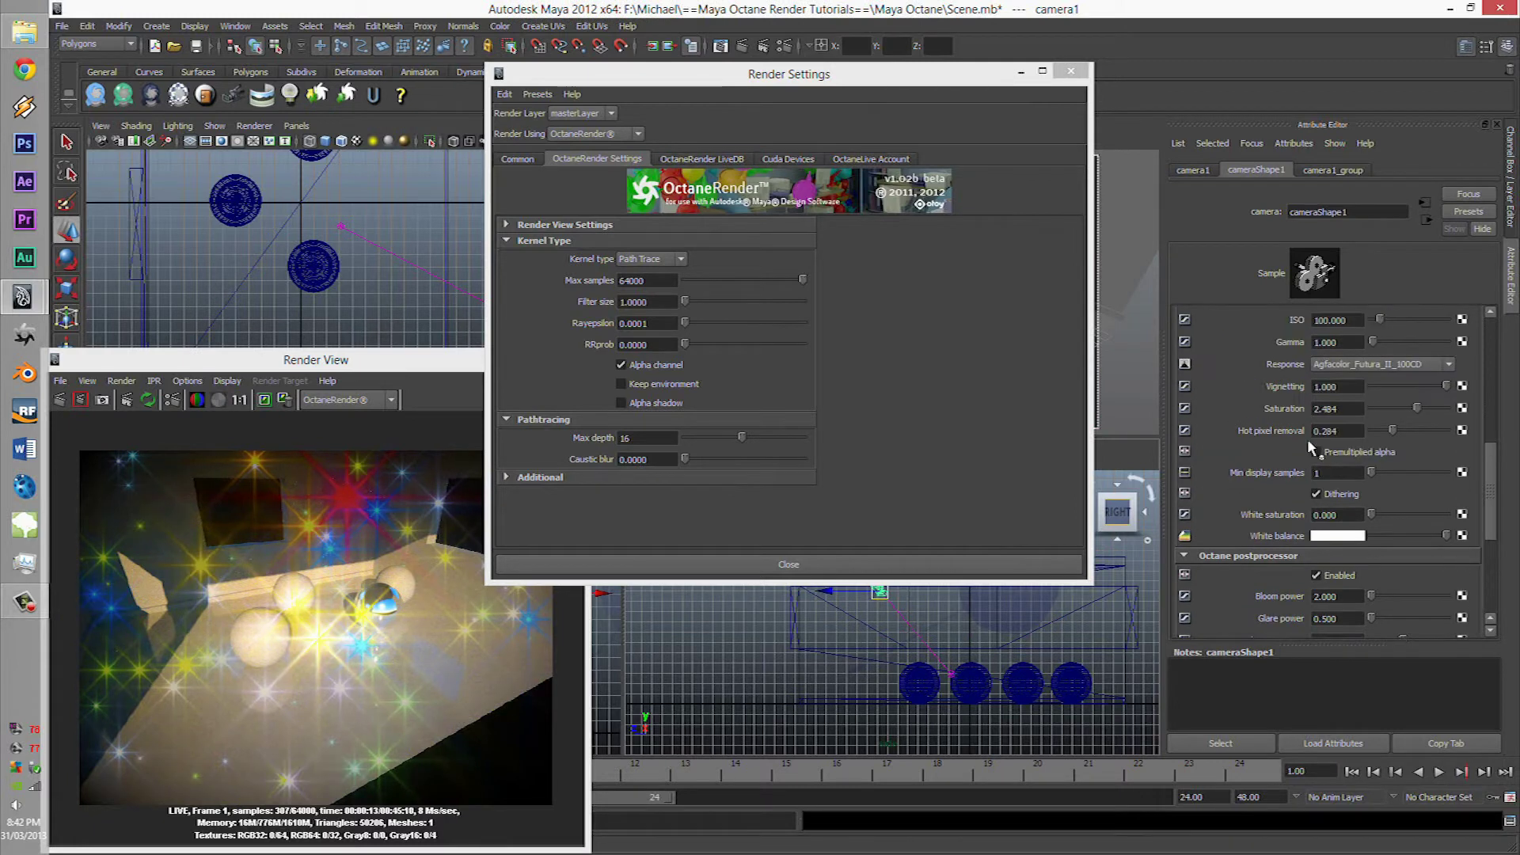
scroll(1233, 473, down, 1)
click(1316, 527)
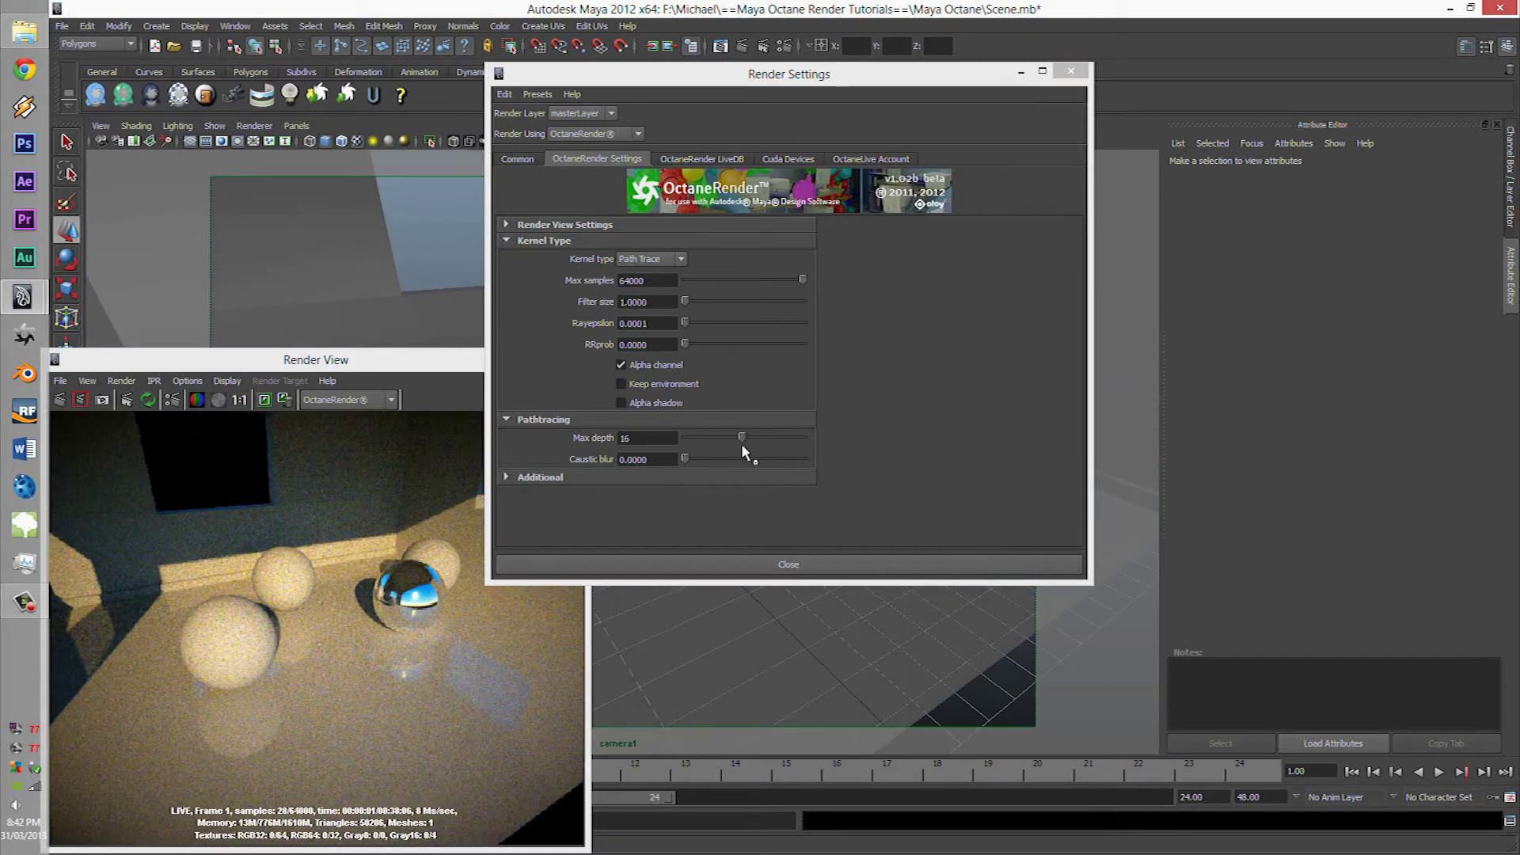
- Raise Max depth to 32 and switch the render kernel to PMC
drag(742, 438, 803, 438)
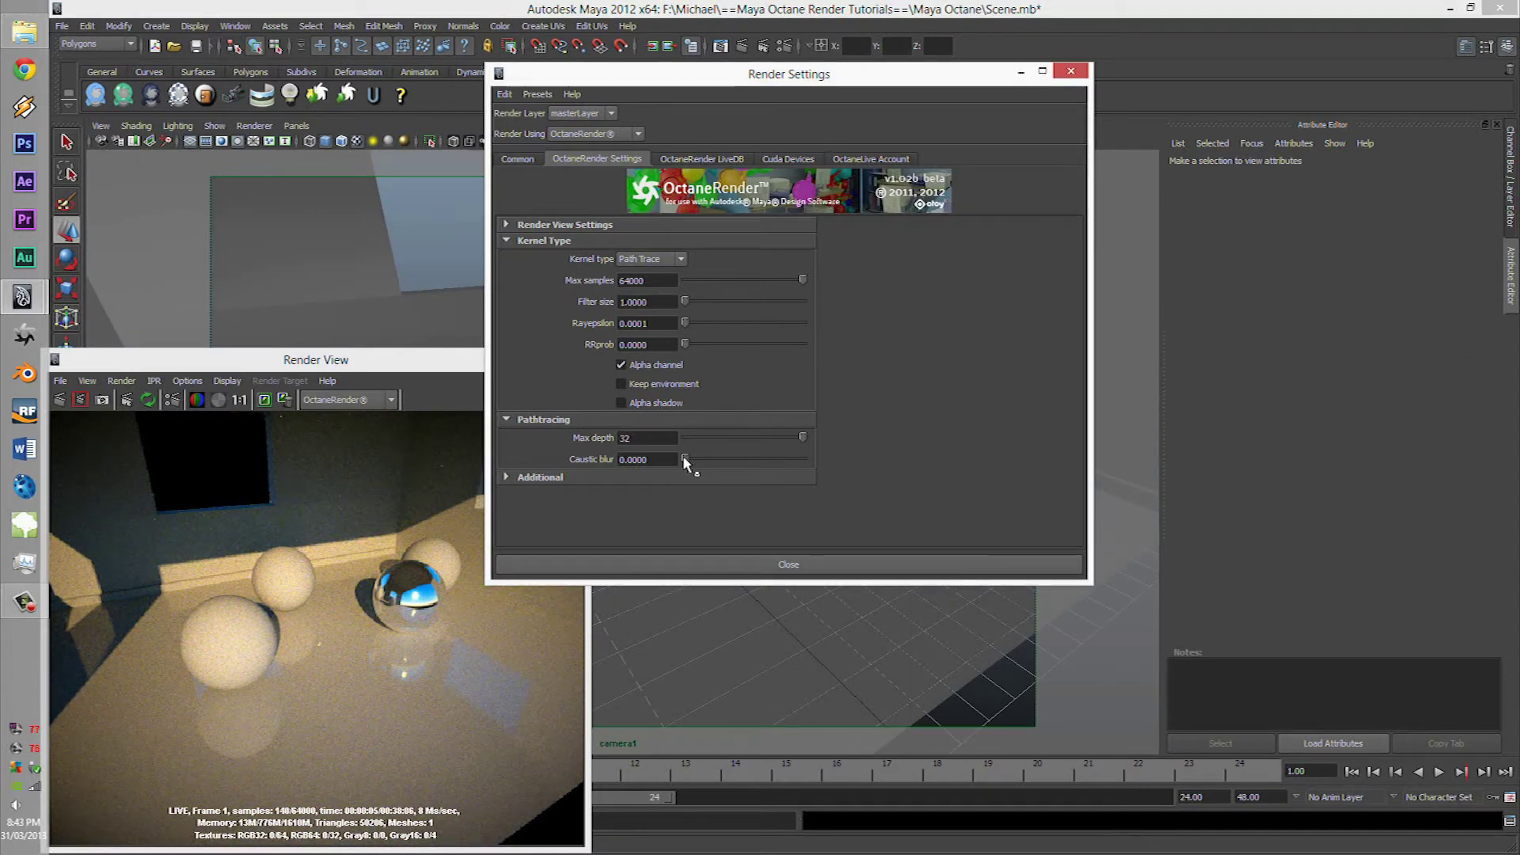
click(651, 259)
click(645, 295)
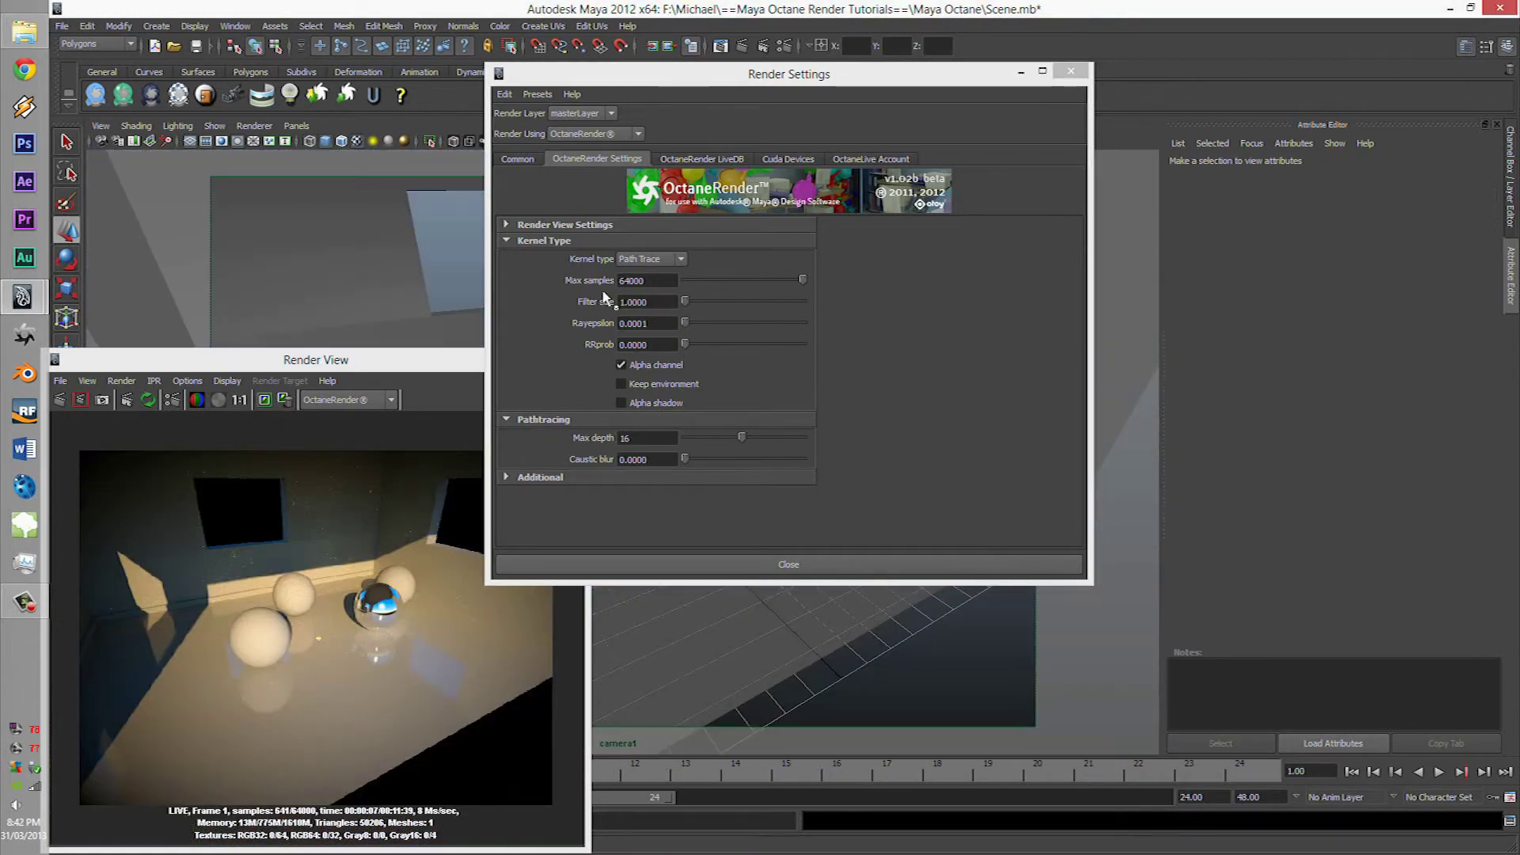
drag(444, 506, 372, 523)
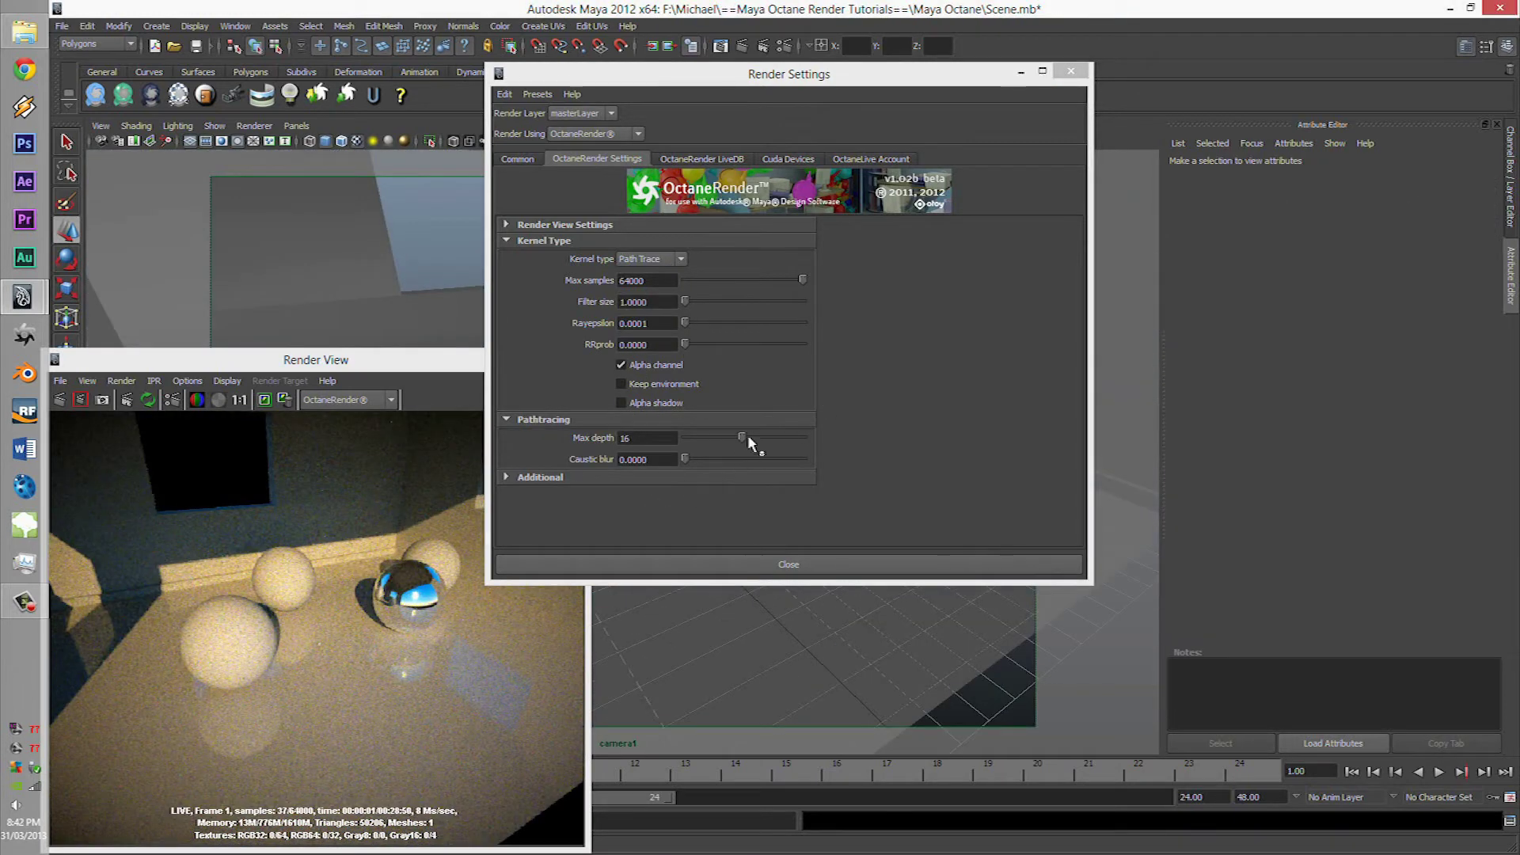
drag(745, 437, 803, 437)
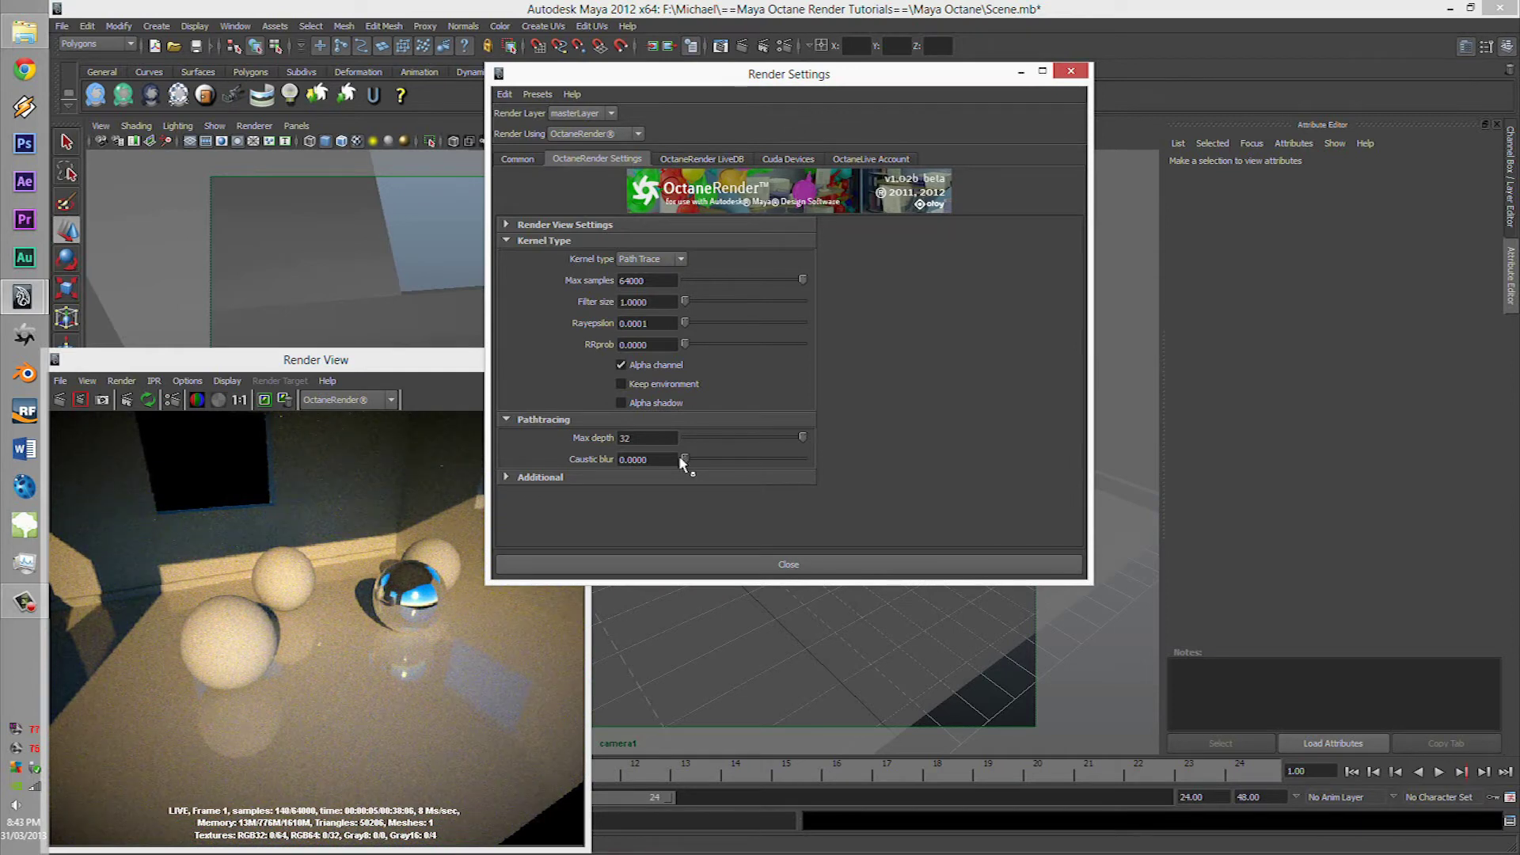
click(649, 259)
click(644, 288)
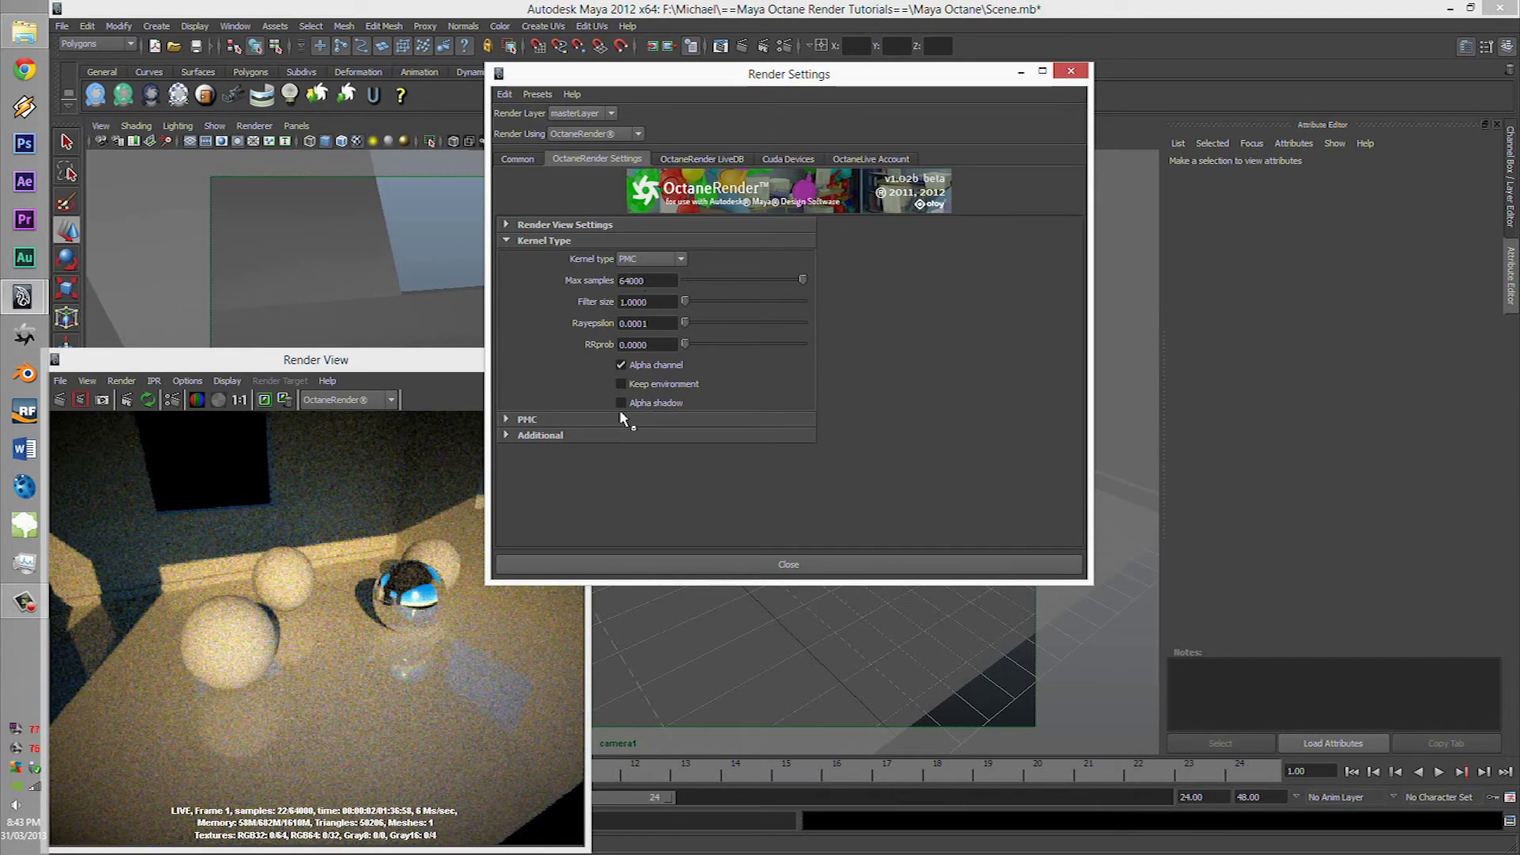
- Raise PMC Exploration strength and Direct light importance to 1.0, and Caustic blur to about 0.72
click(539, 419)
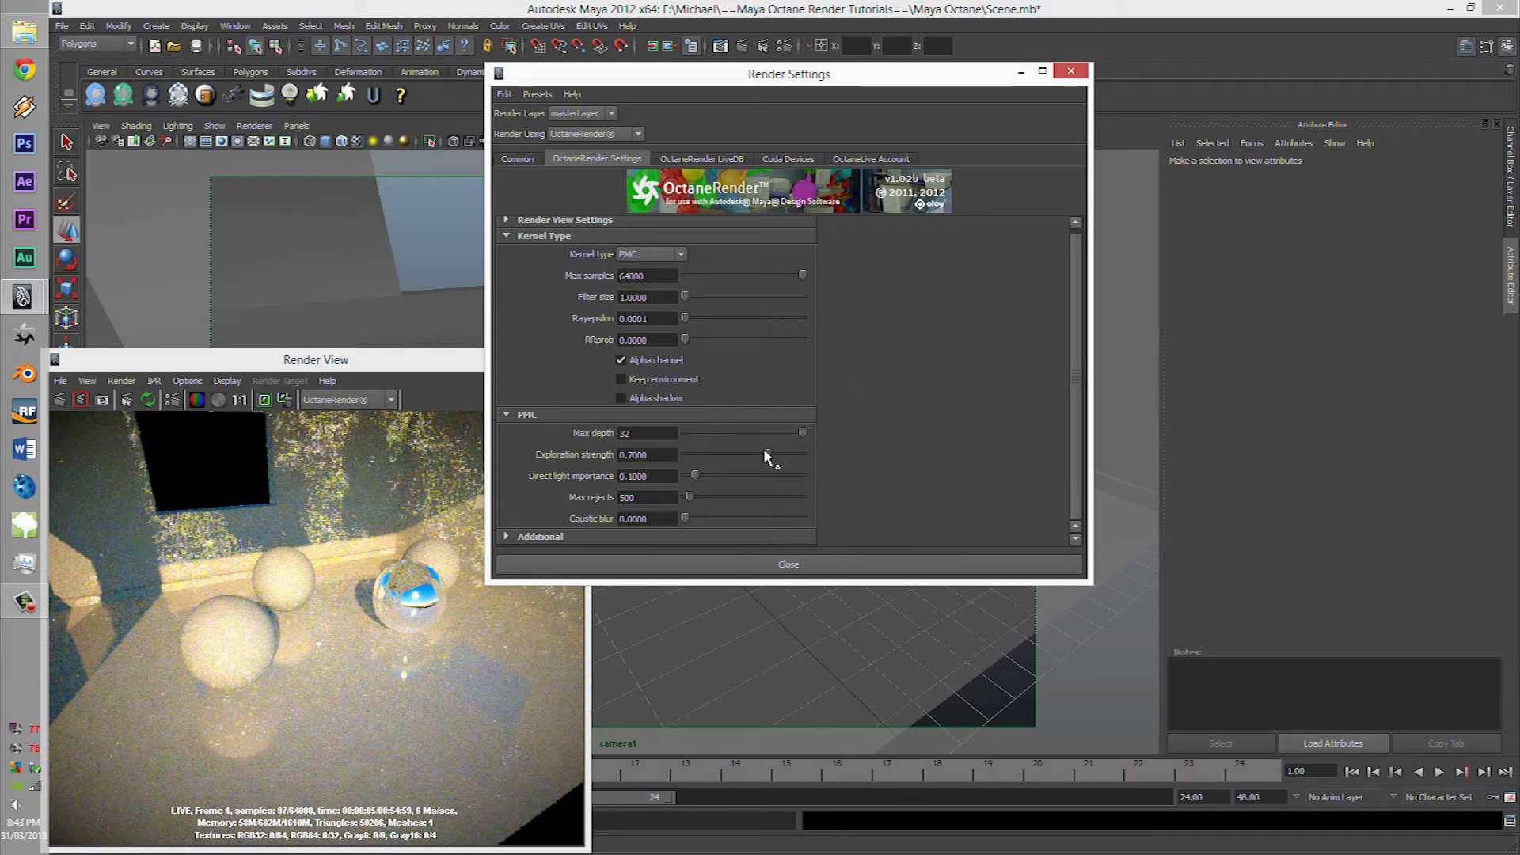
drag(765, 453, 804, 454)
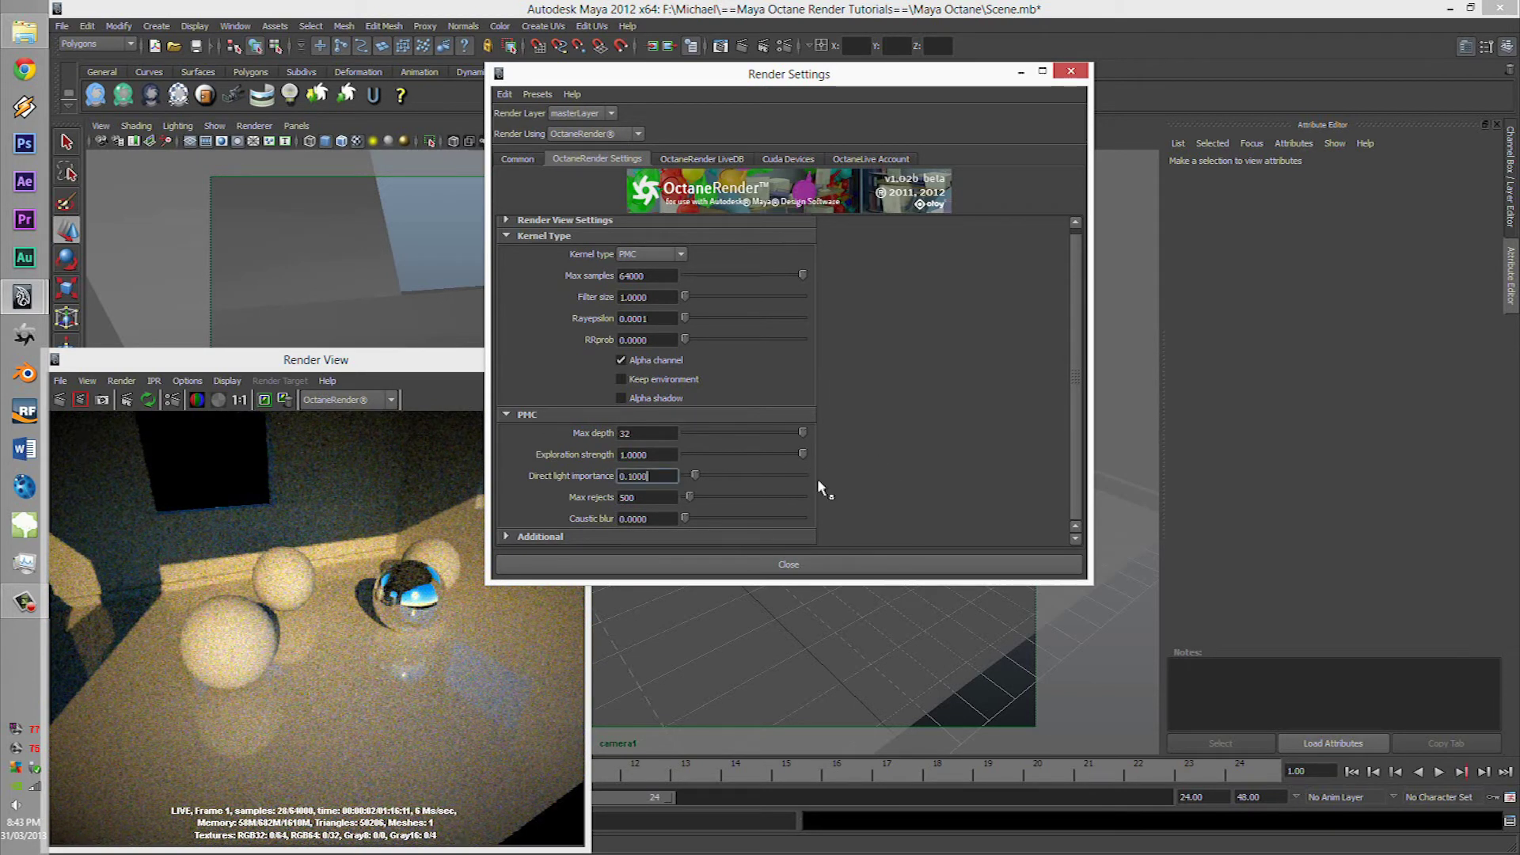
drag(697, 475, 876, 499)
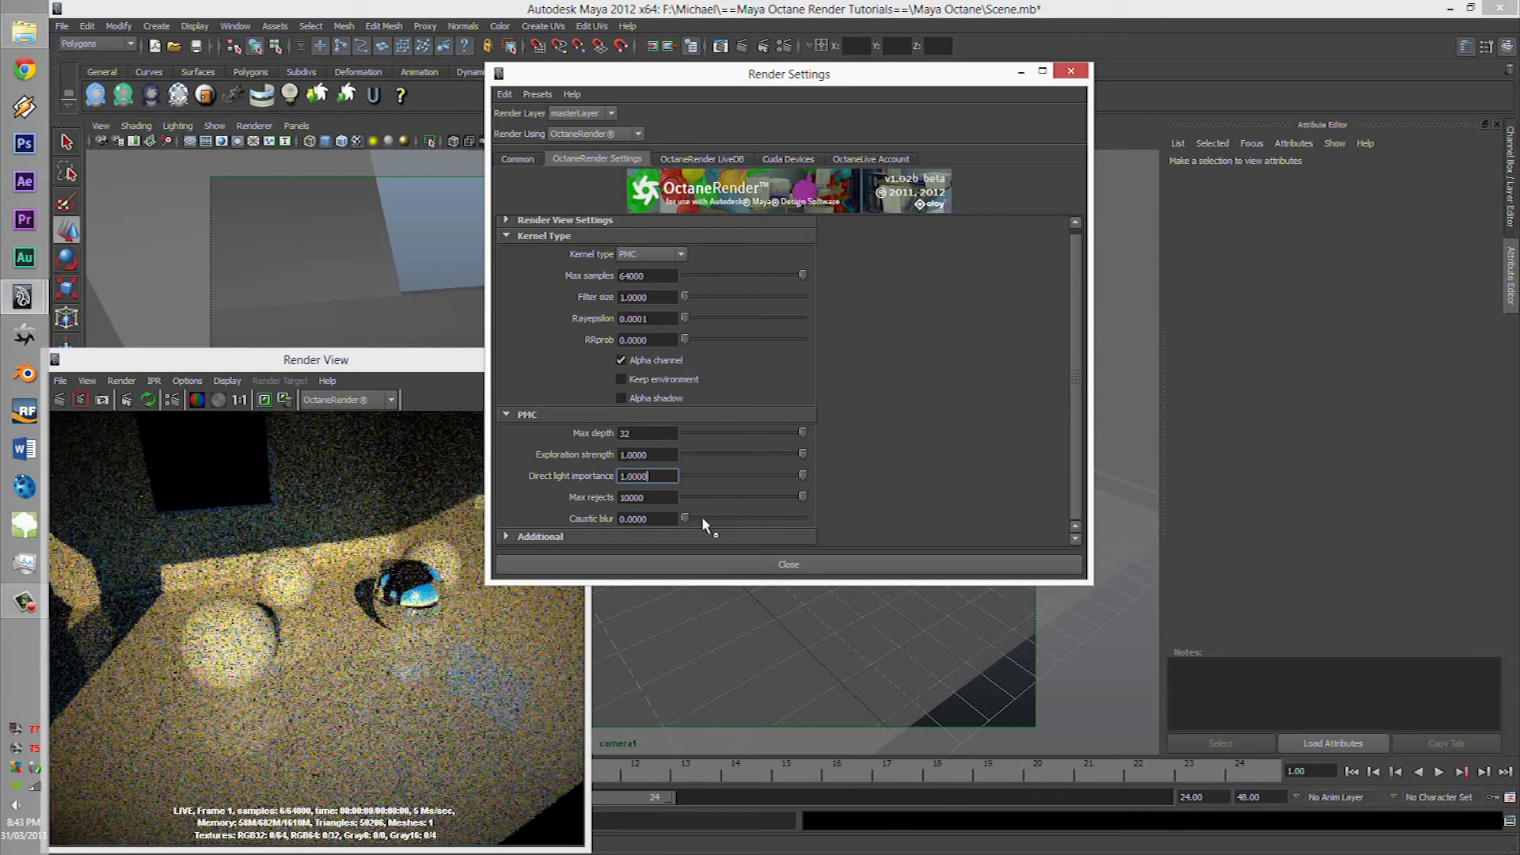
drag(685, 519, 770, 520)
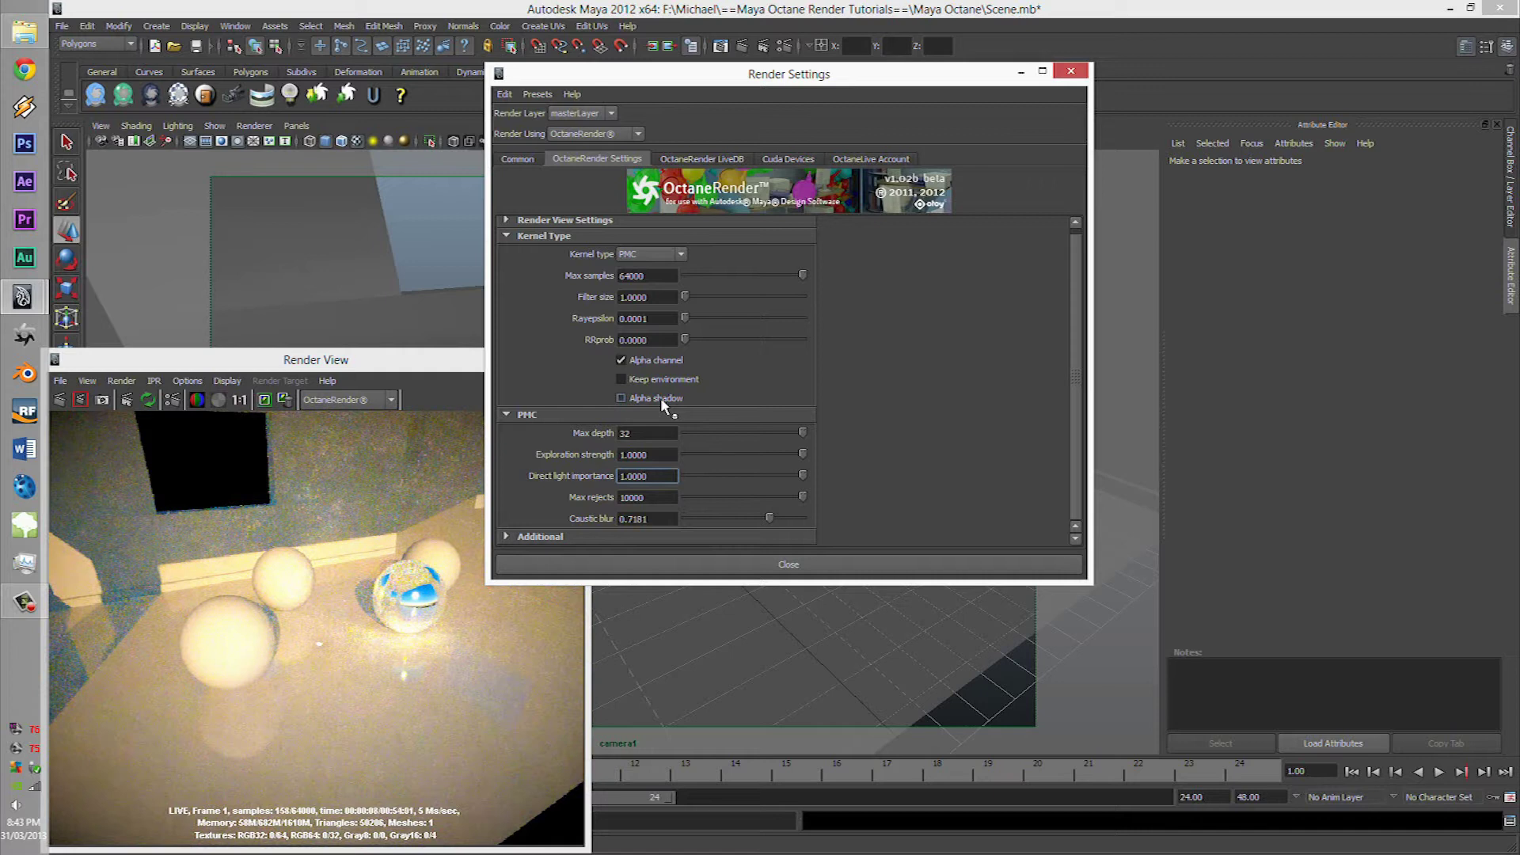
click(667, 255)
- Switch the render kernel to Info Channel with the Geometric Normals pass
click(654, 299)
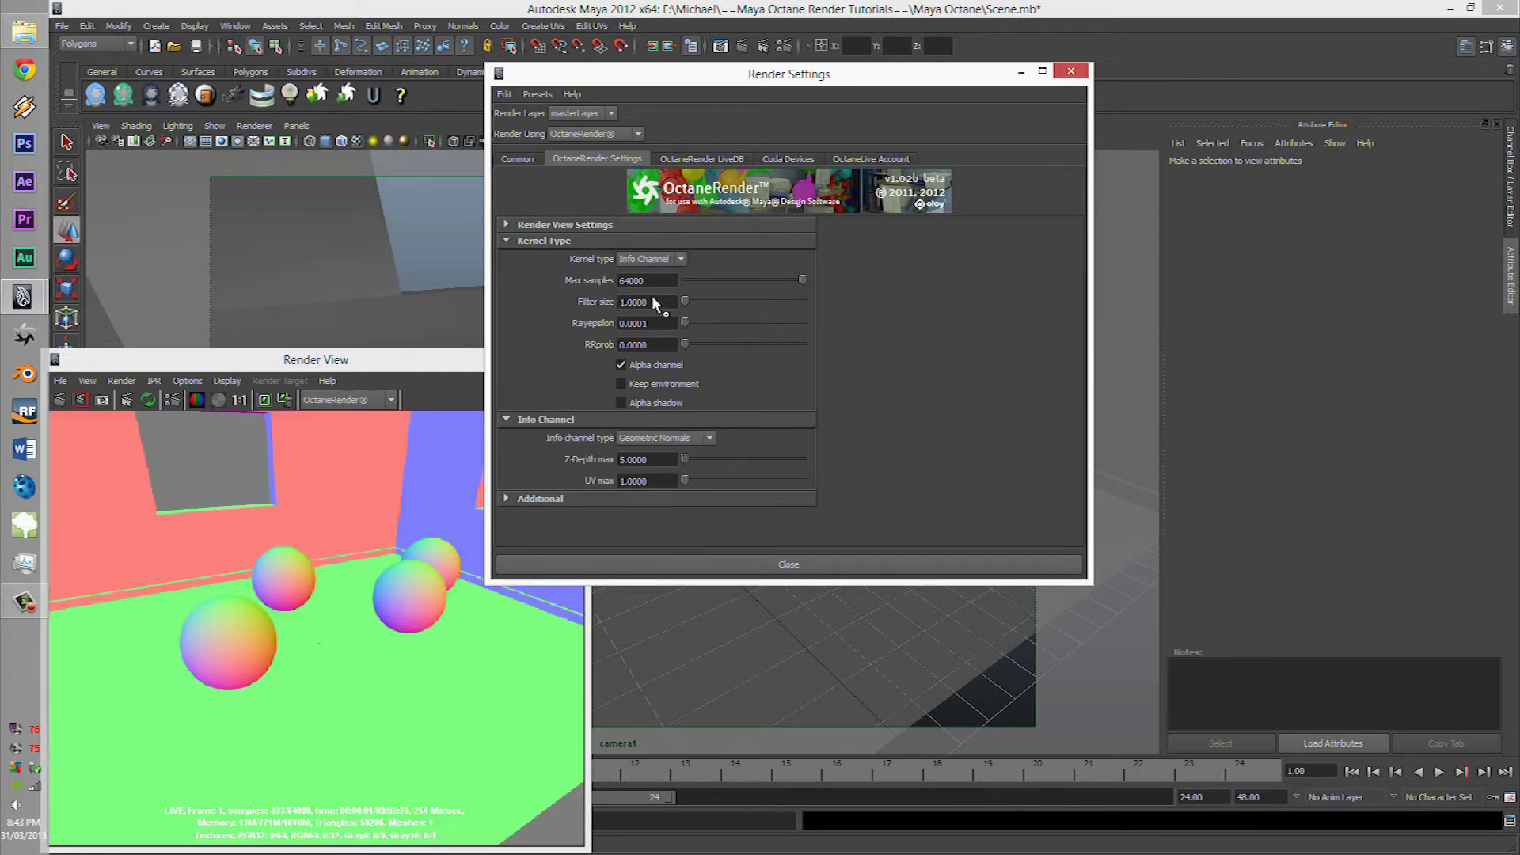
click(699, 441)
click(693, 440)
click(658, 260)
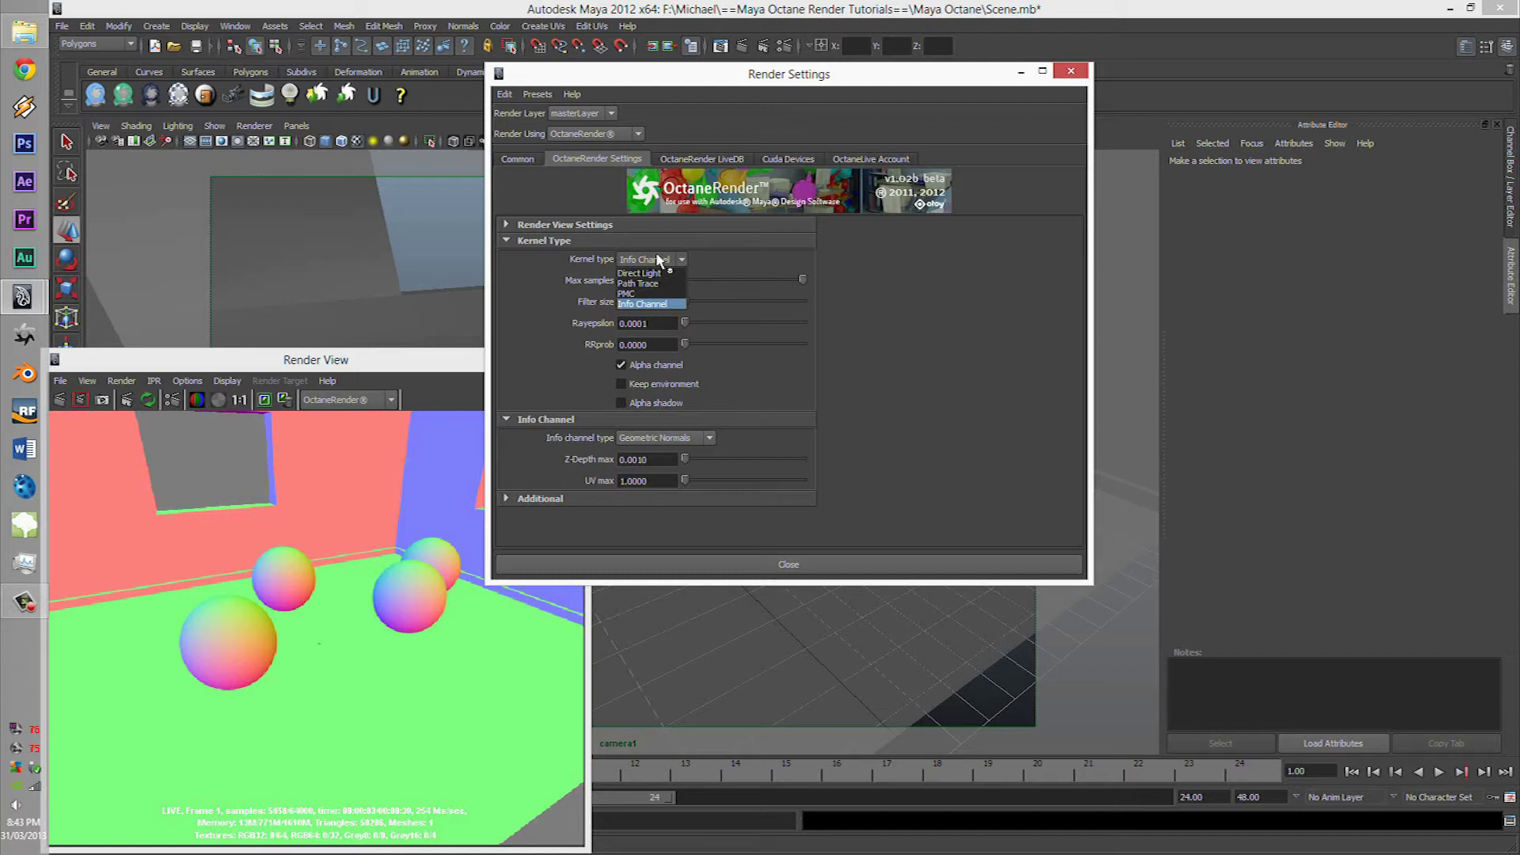
click(659, 261)
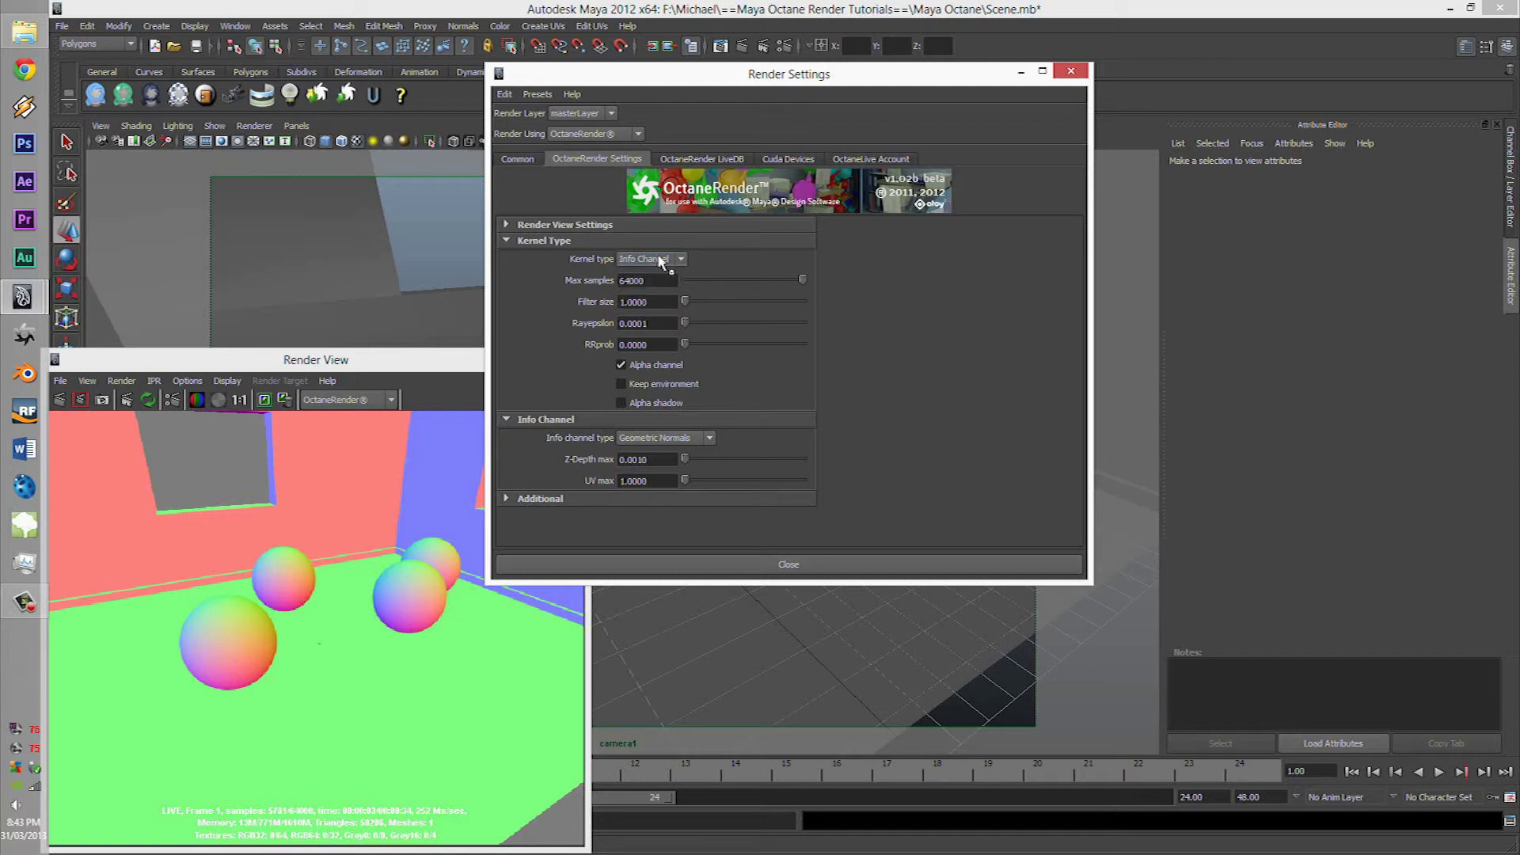
- Preview Shading Normals, then Position with Z-Depth max about 33557 and UV max about 53.7
click(682, 442)
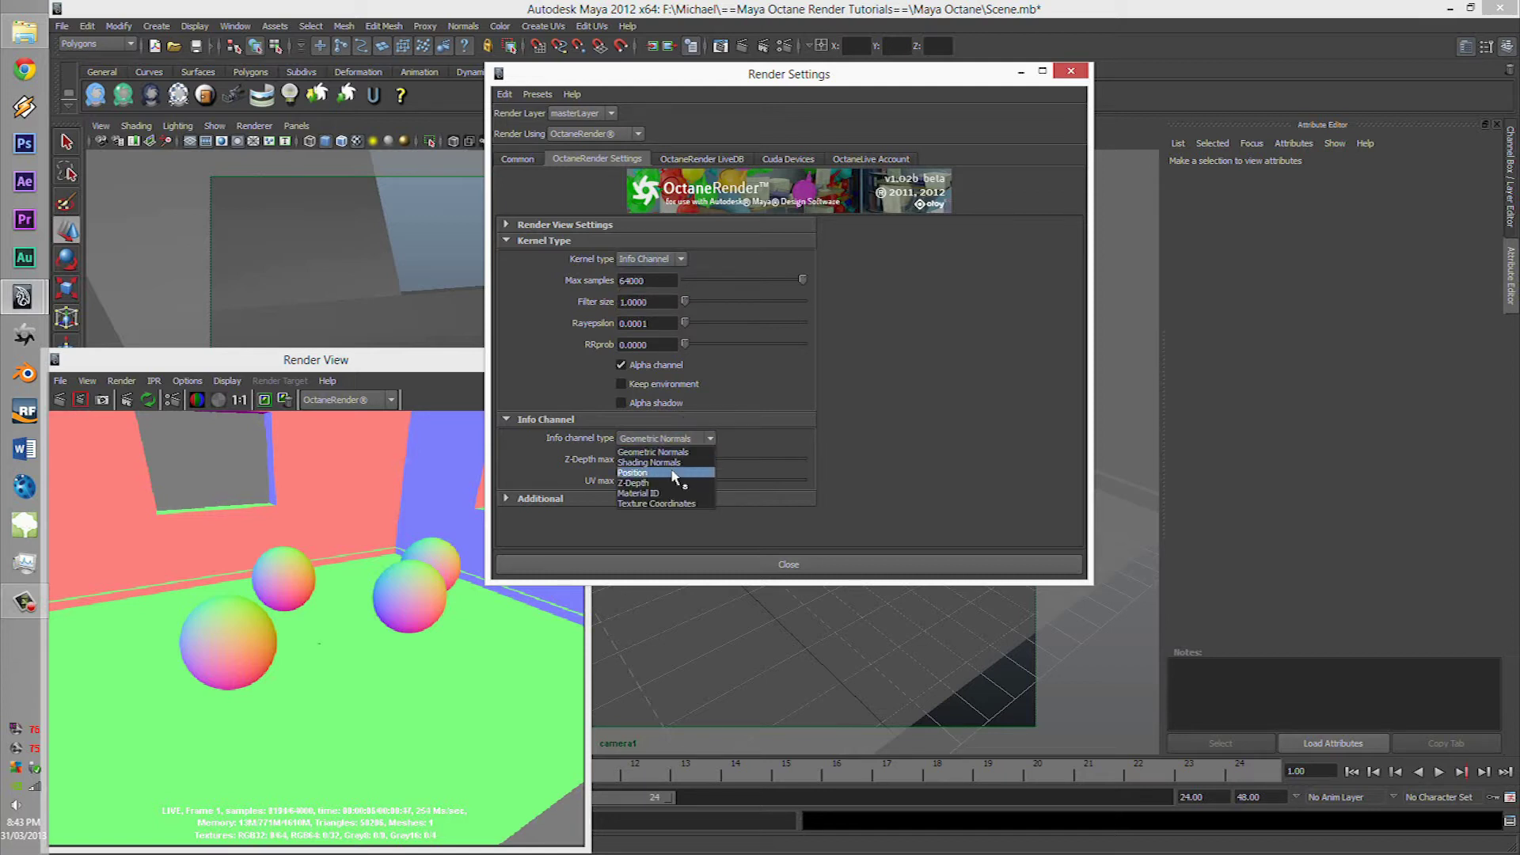
click(683, 463)
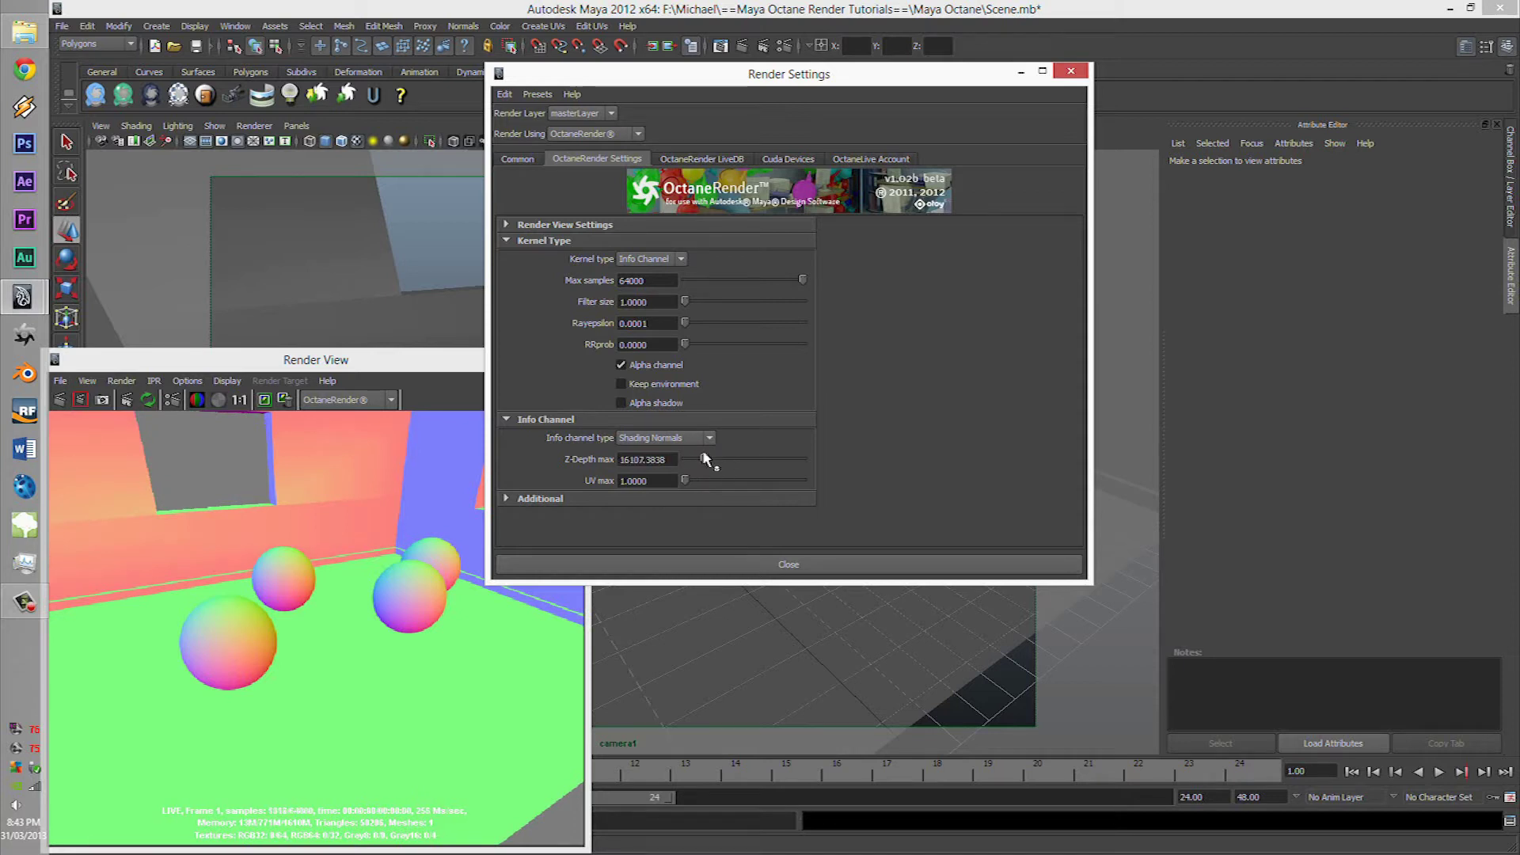
click(691, 439)
click(710, 469)
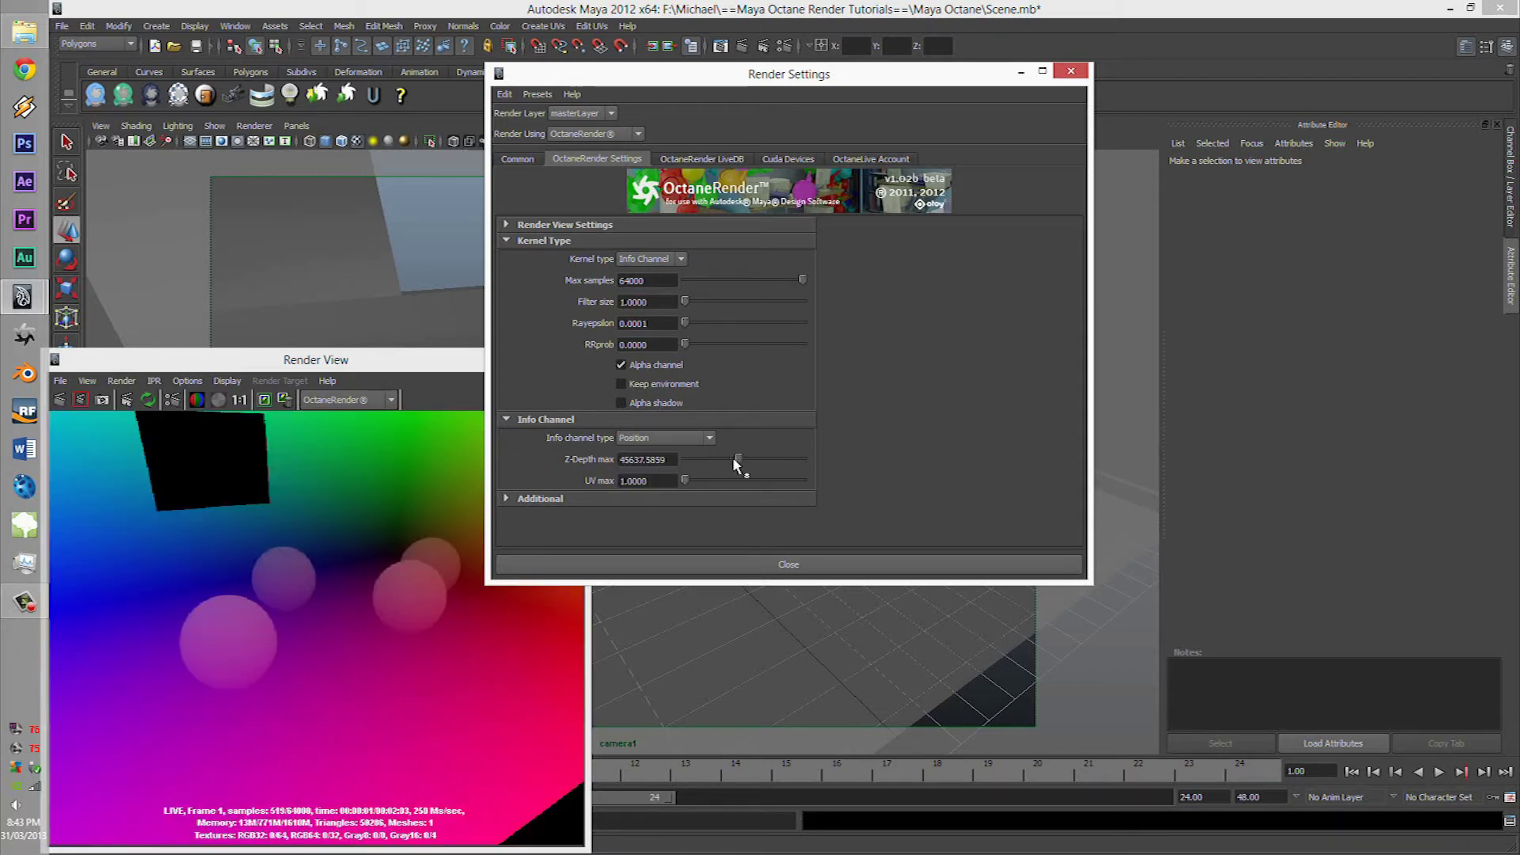
drag(735, 460, 723, 459)
drag(685, 481, 752, 480)
click(386, 636)
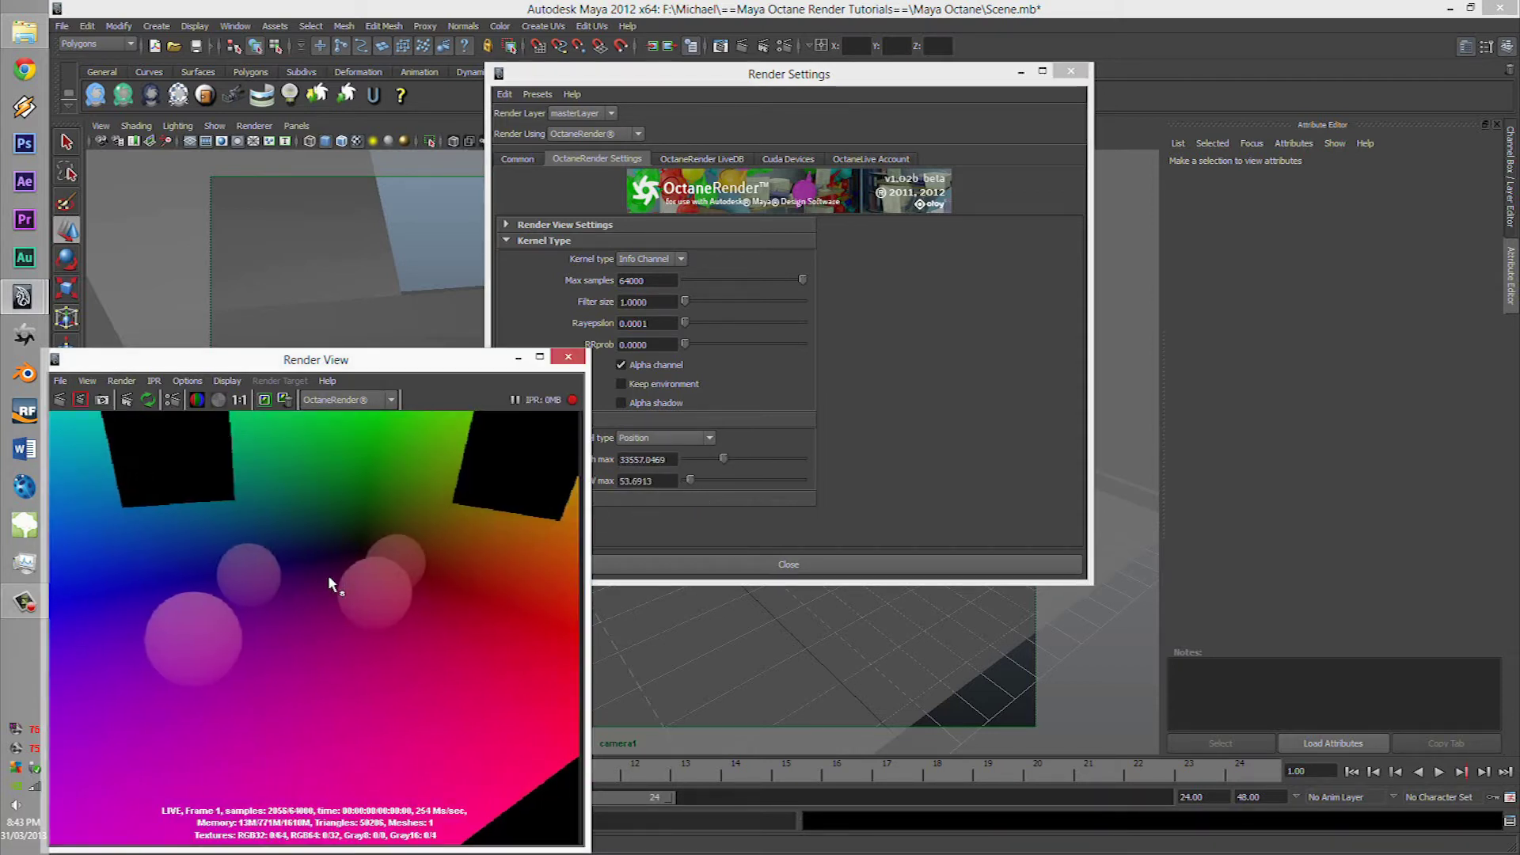
alt+drag(783, 643, 824, 633)
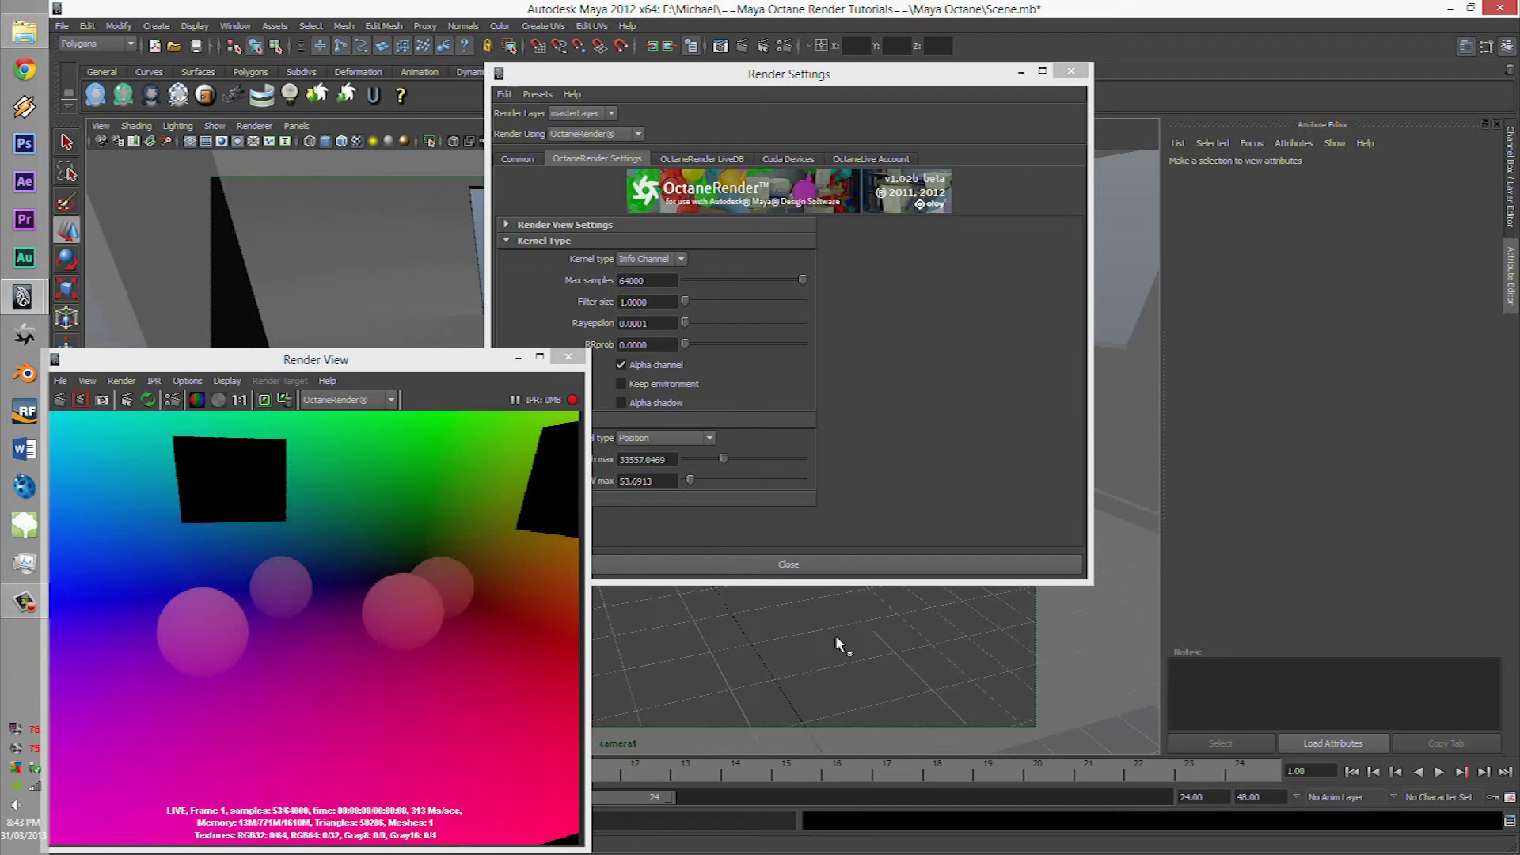
- Switch the info pass to Z-Depth with Z-Depth max about 54362, then select camera1
click(662, 438)
click(670, 482)
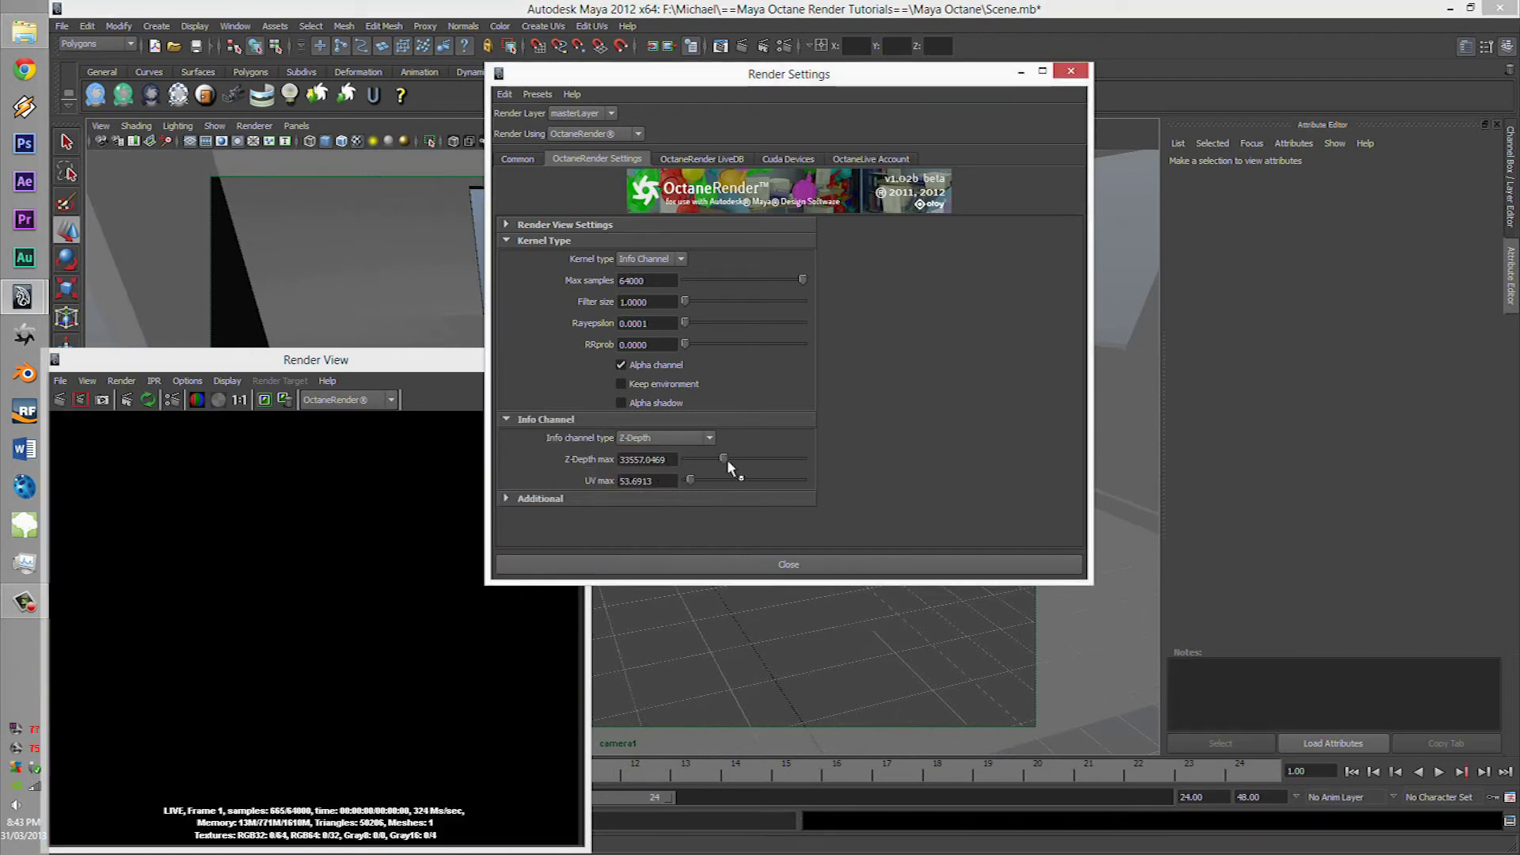
drag(724, 459, 748, 458)
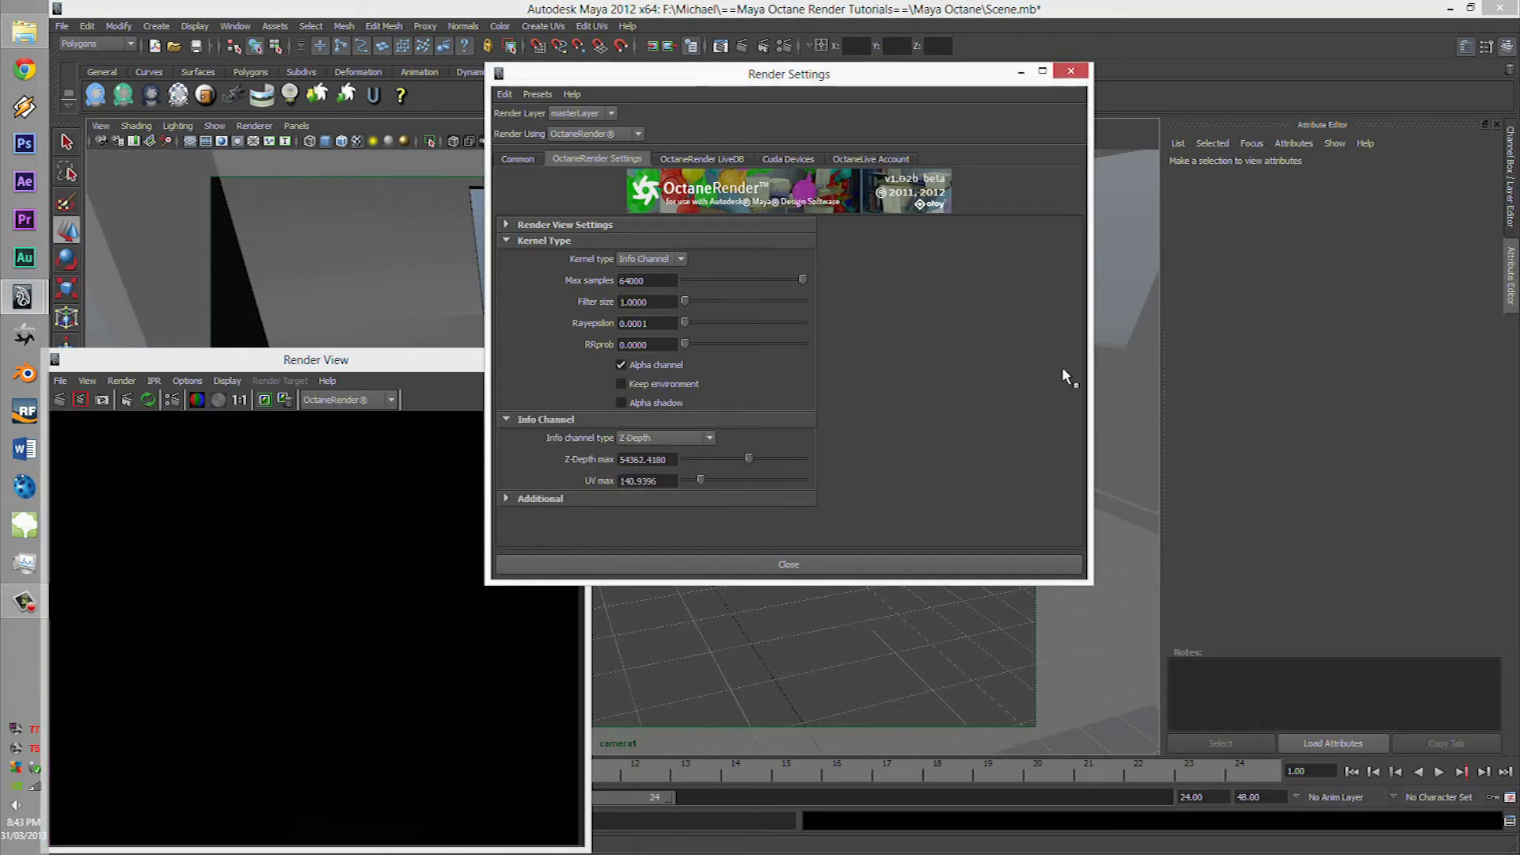
drag(942, 75, 584, 190)
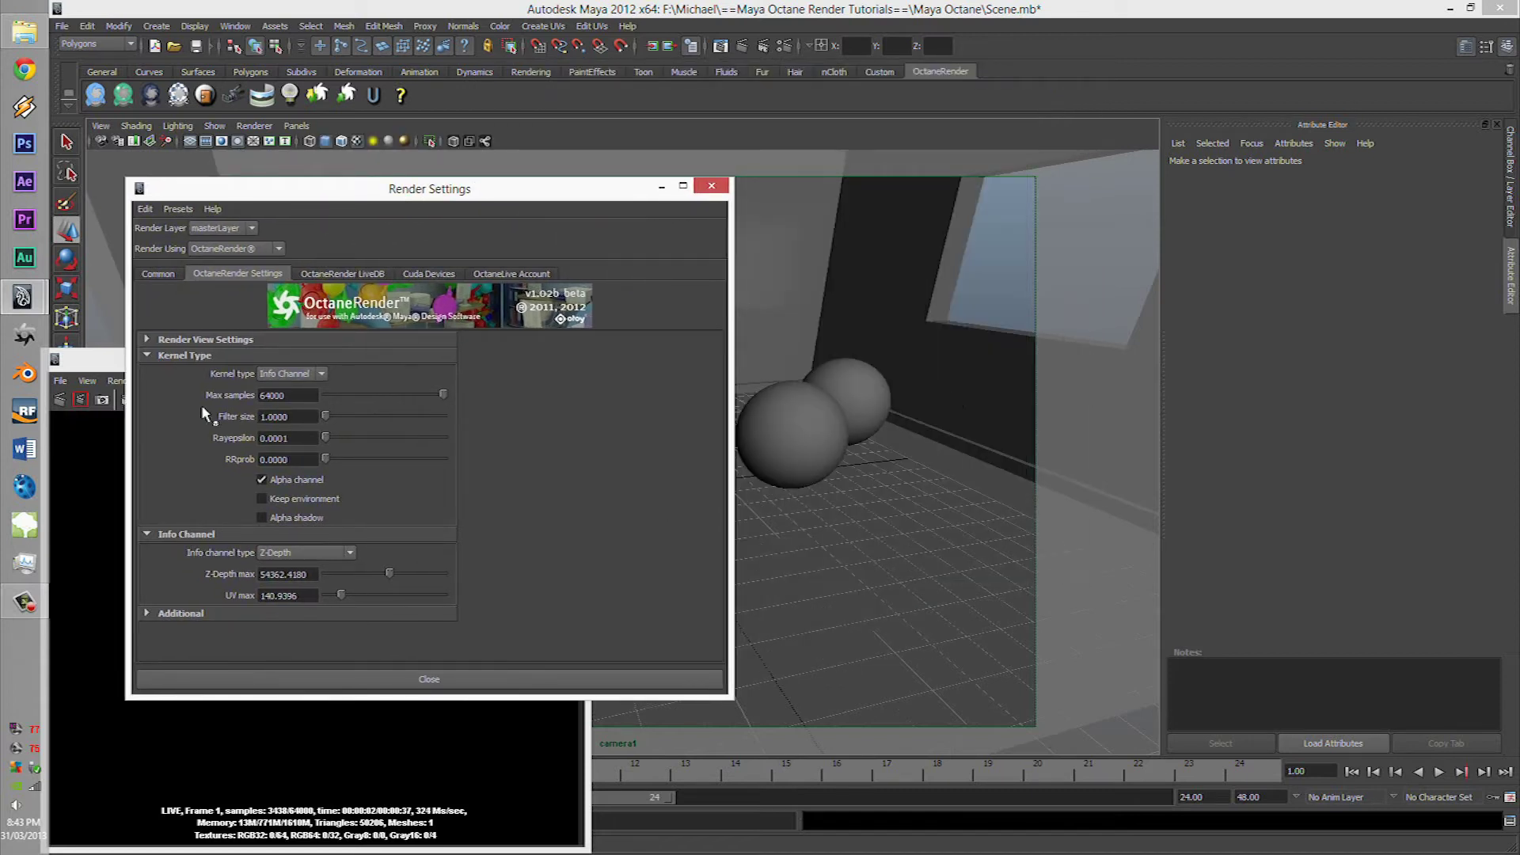
click(910, 445)
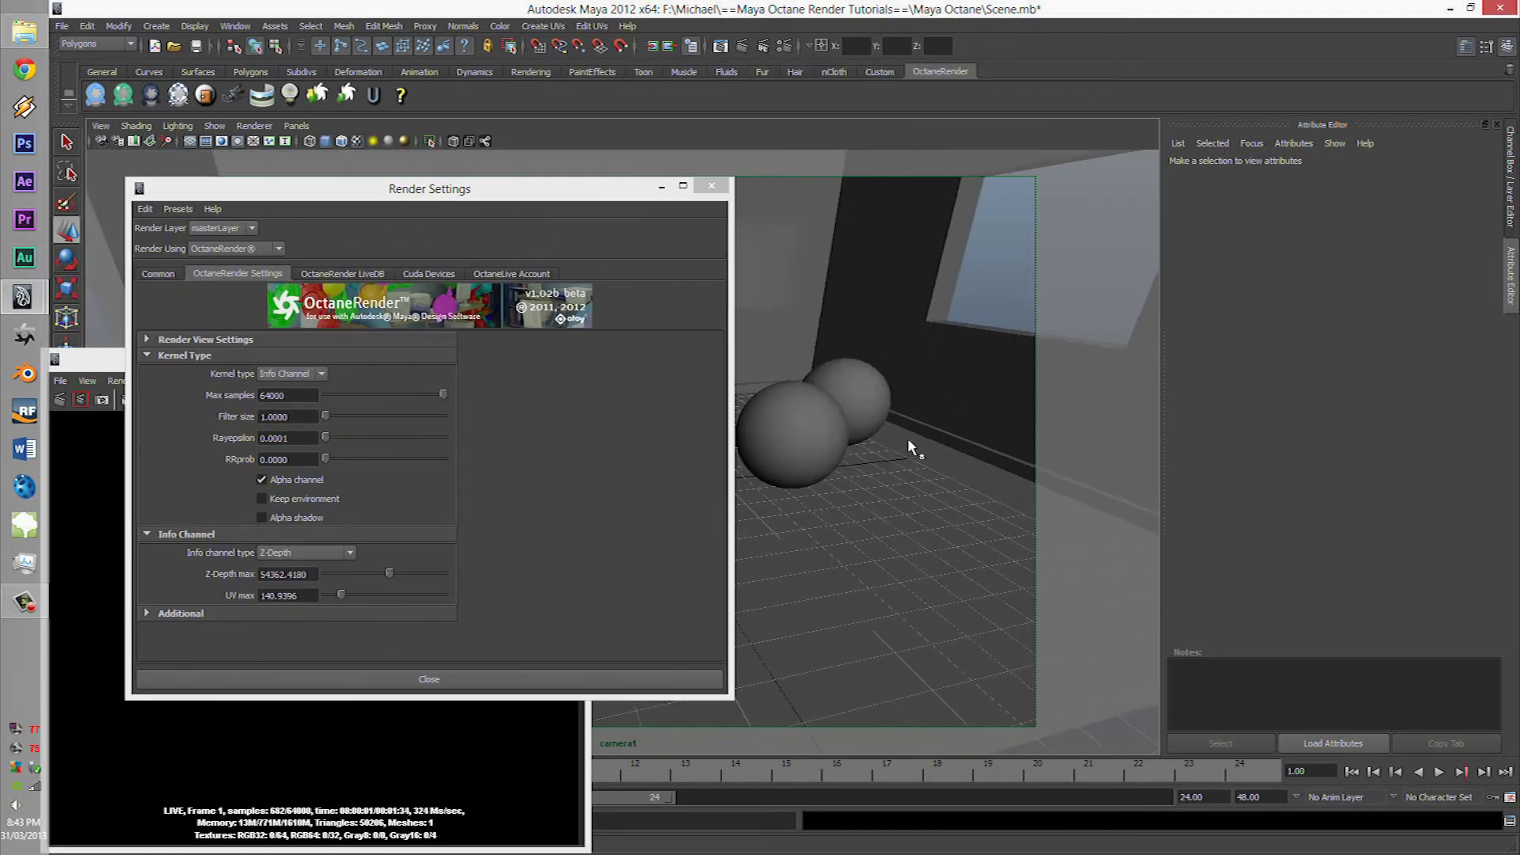
click(909, 445)
key(space)
click(921, 618)
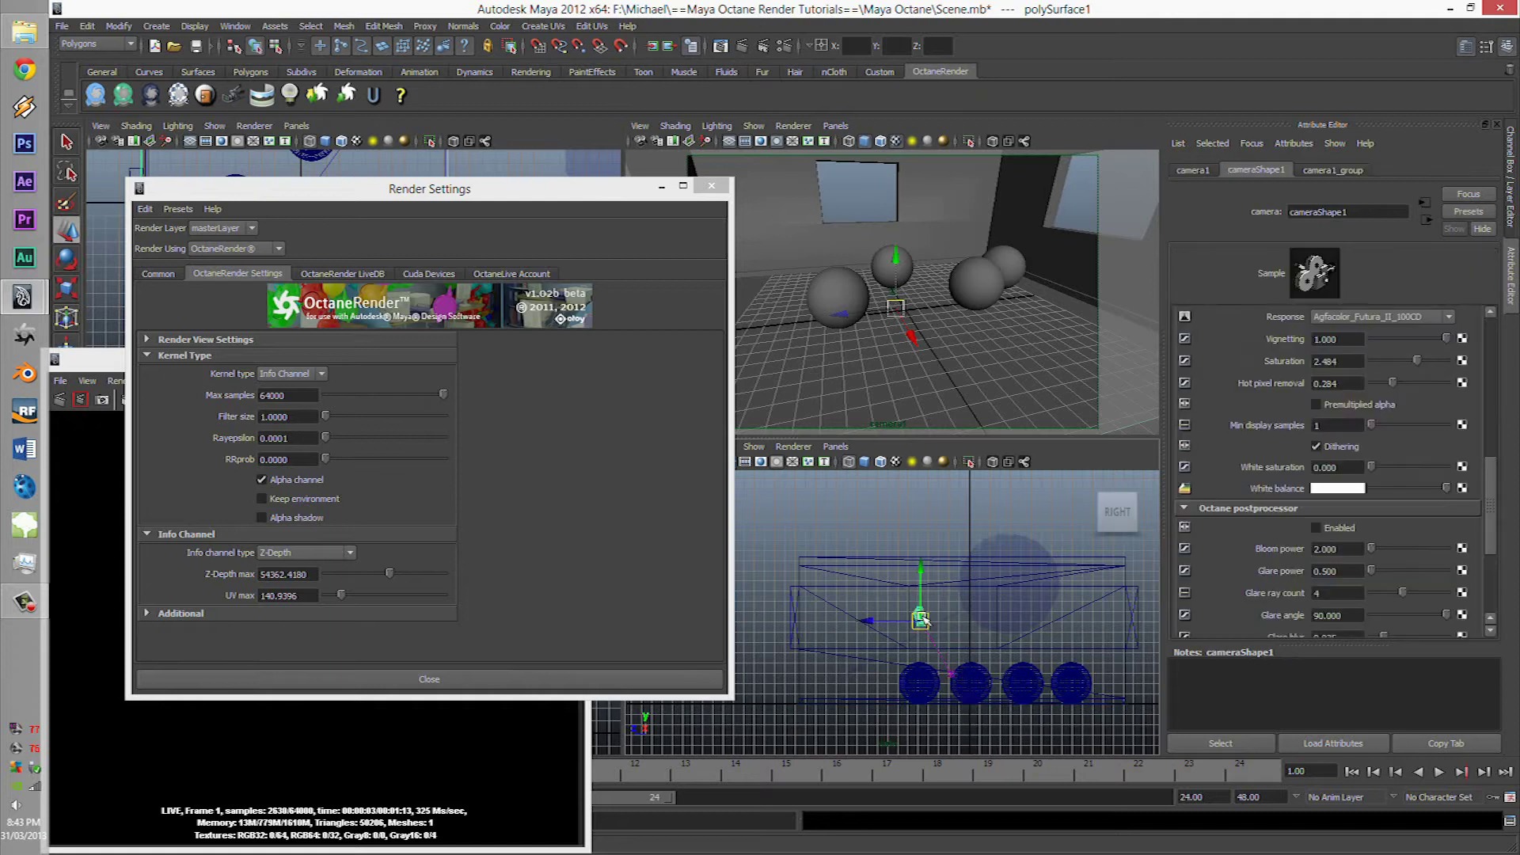
key(space)
- Set the camera Exposure to 0.5
click(625, 212)
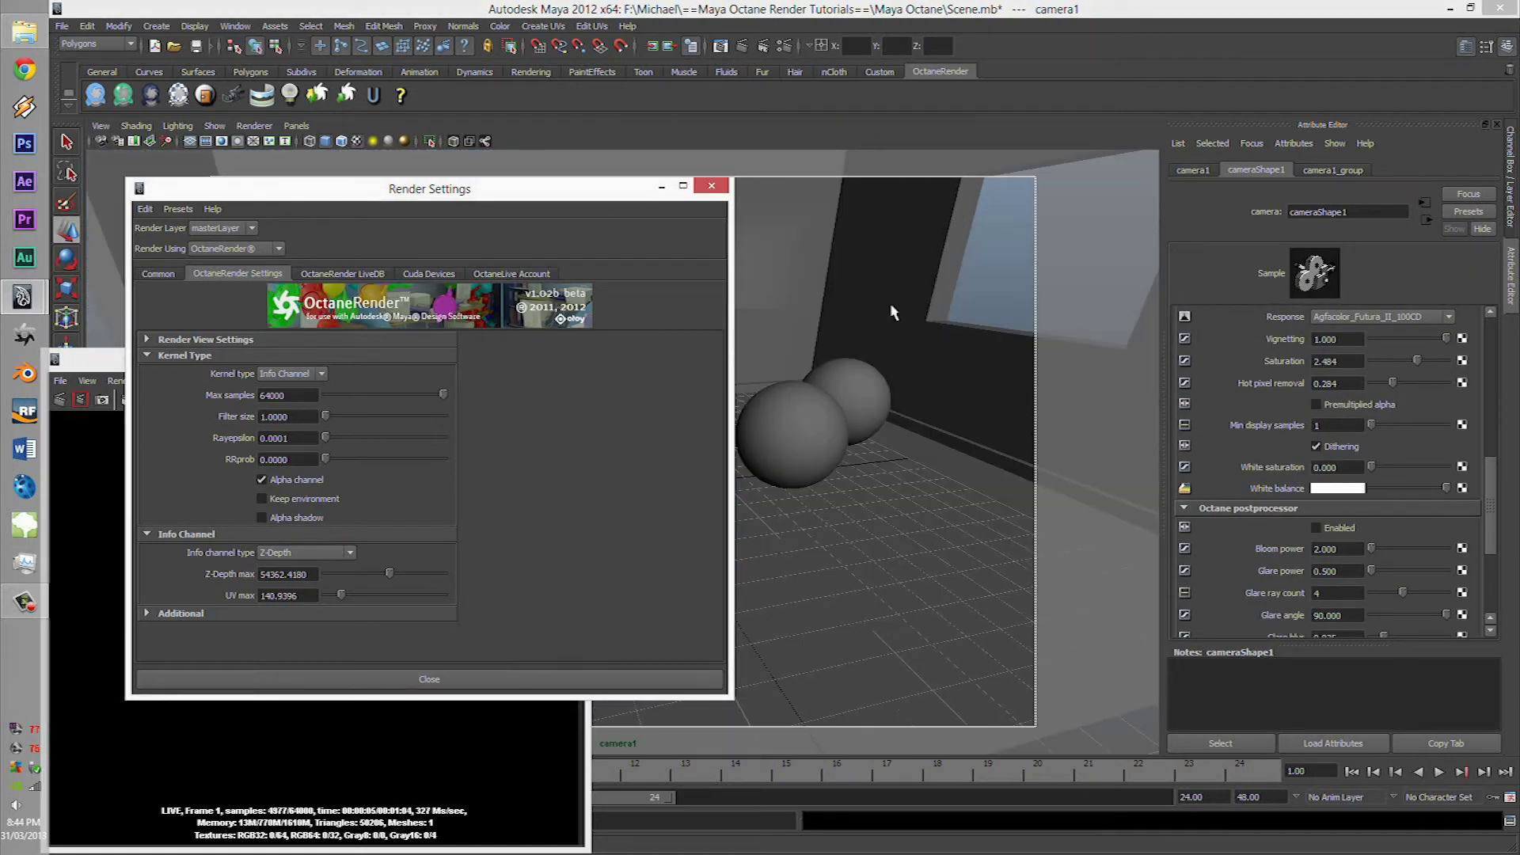
drag(576, 207, 845, 229)
scroll(1267, 415, up, 3)
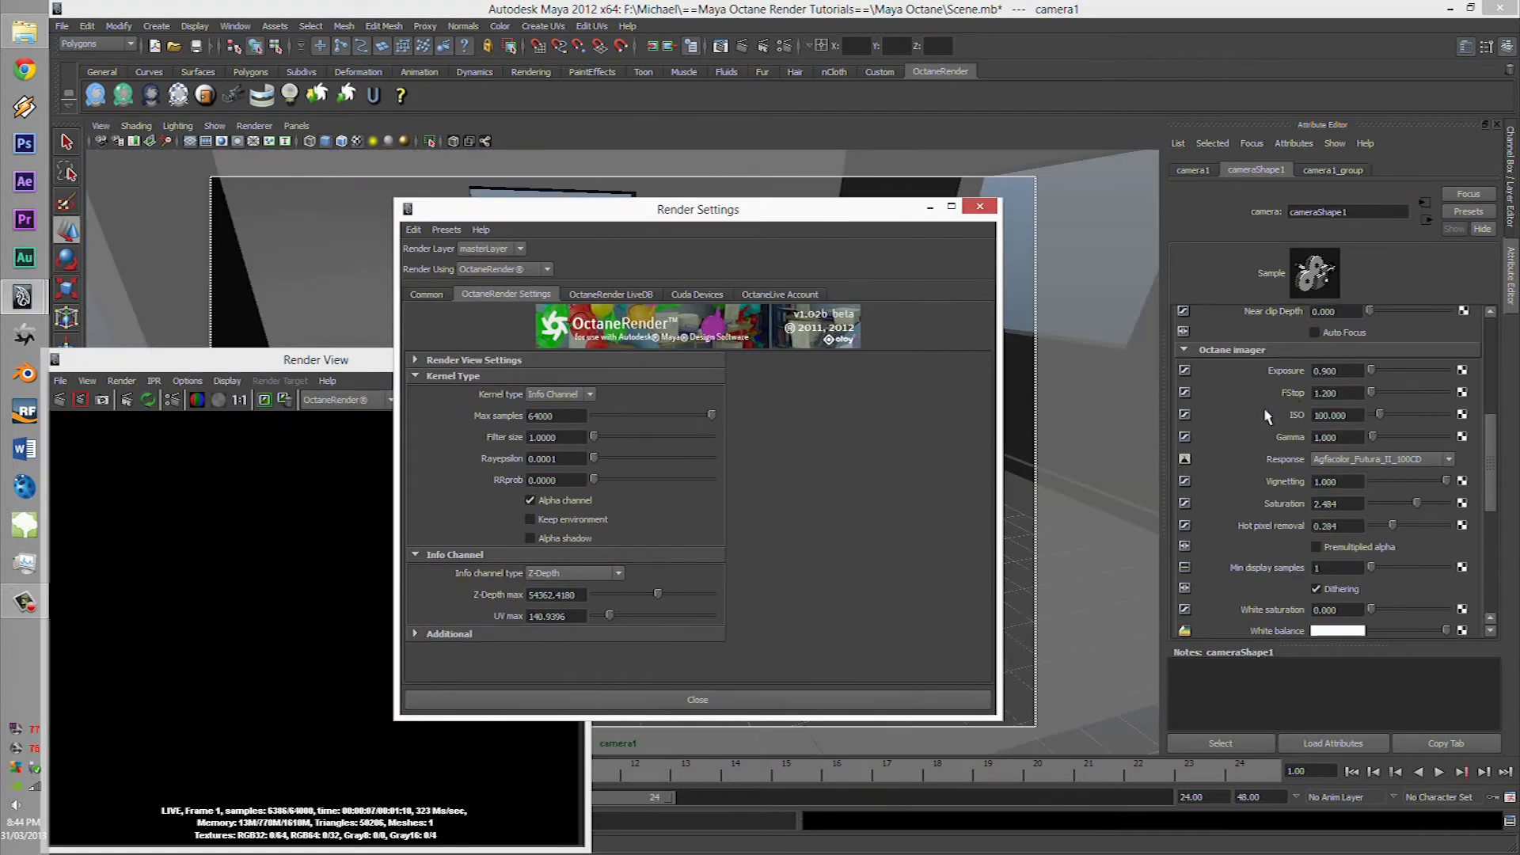
double_click(1337, 370)
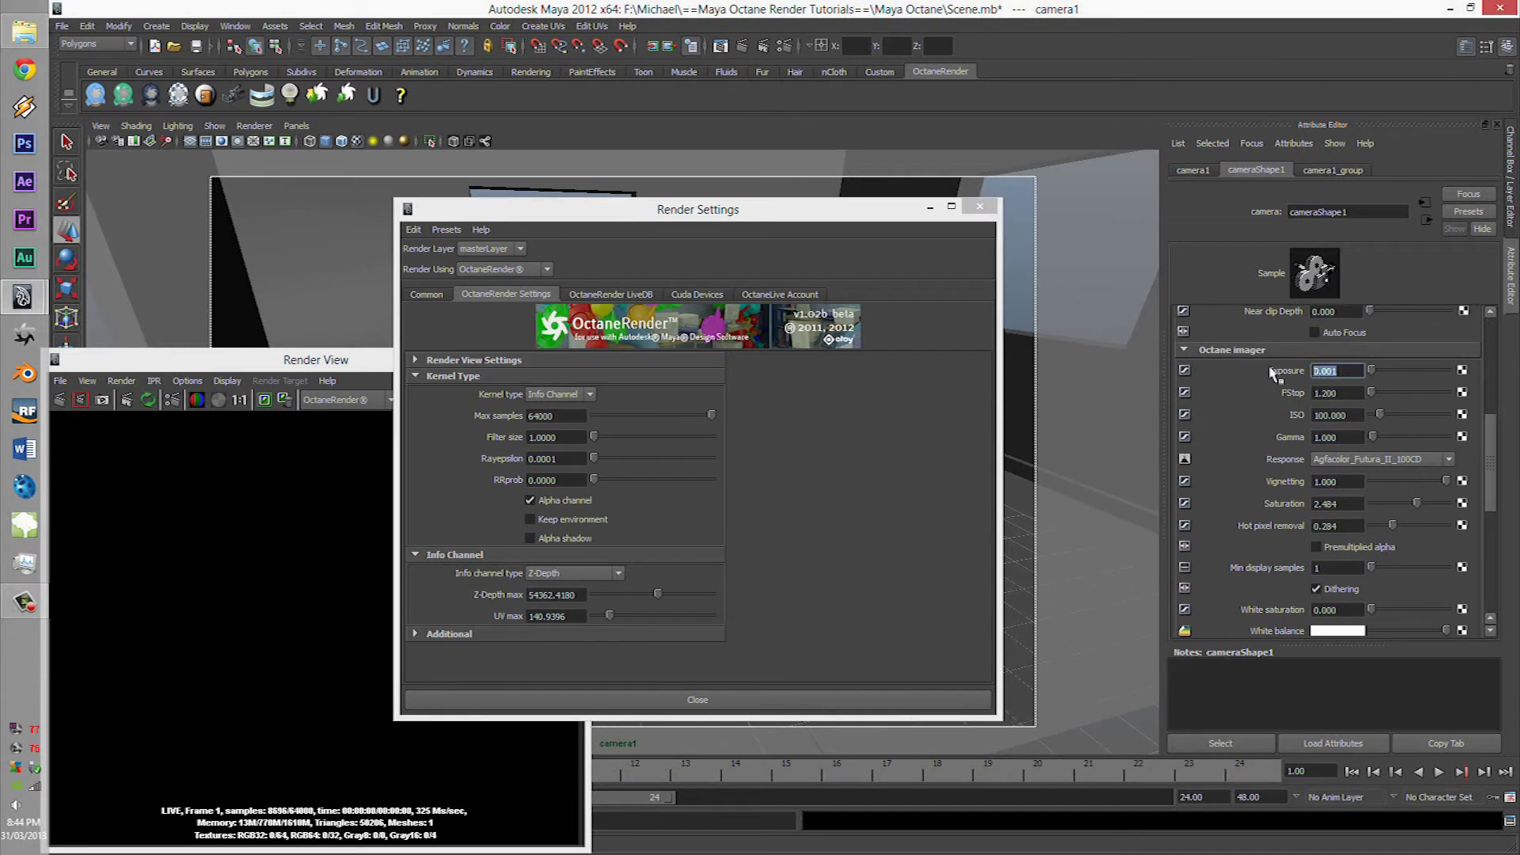
text(0.5)
key(Return)
click(1339, 393)
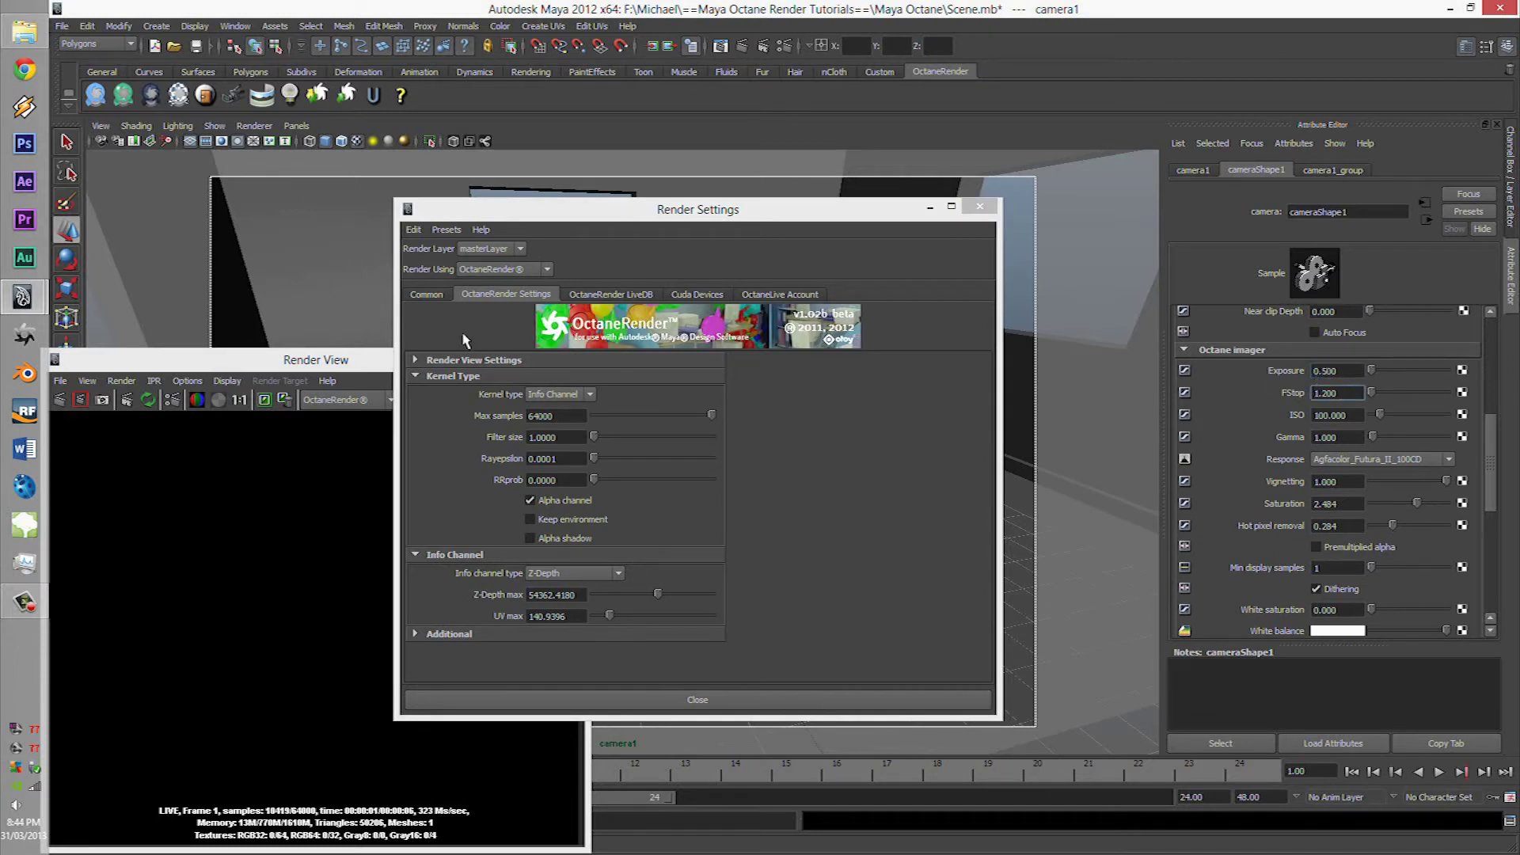
- Adjust Filter size, Rayepsilon and Z-Depth max, set UV max to 174.4967 and FStop to 5
drag(363, 362, 358, 219)
drag(683, 209, 882, 168)
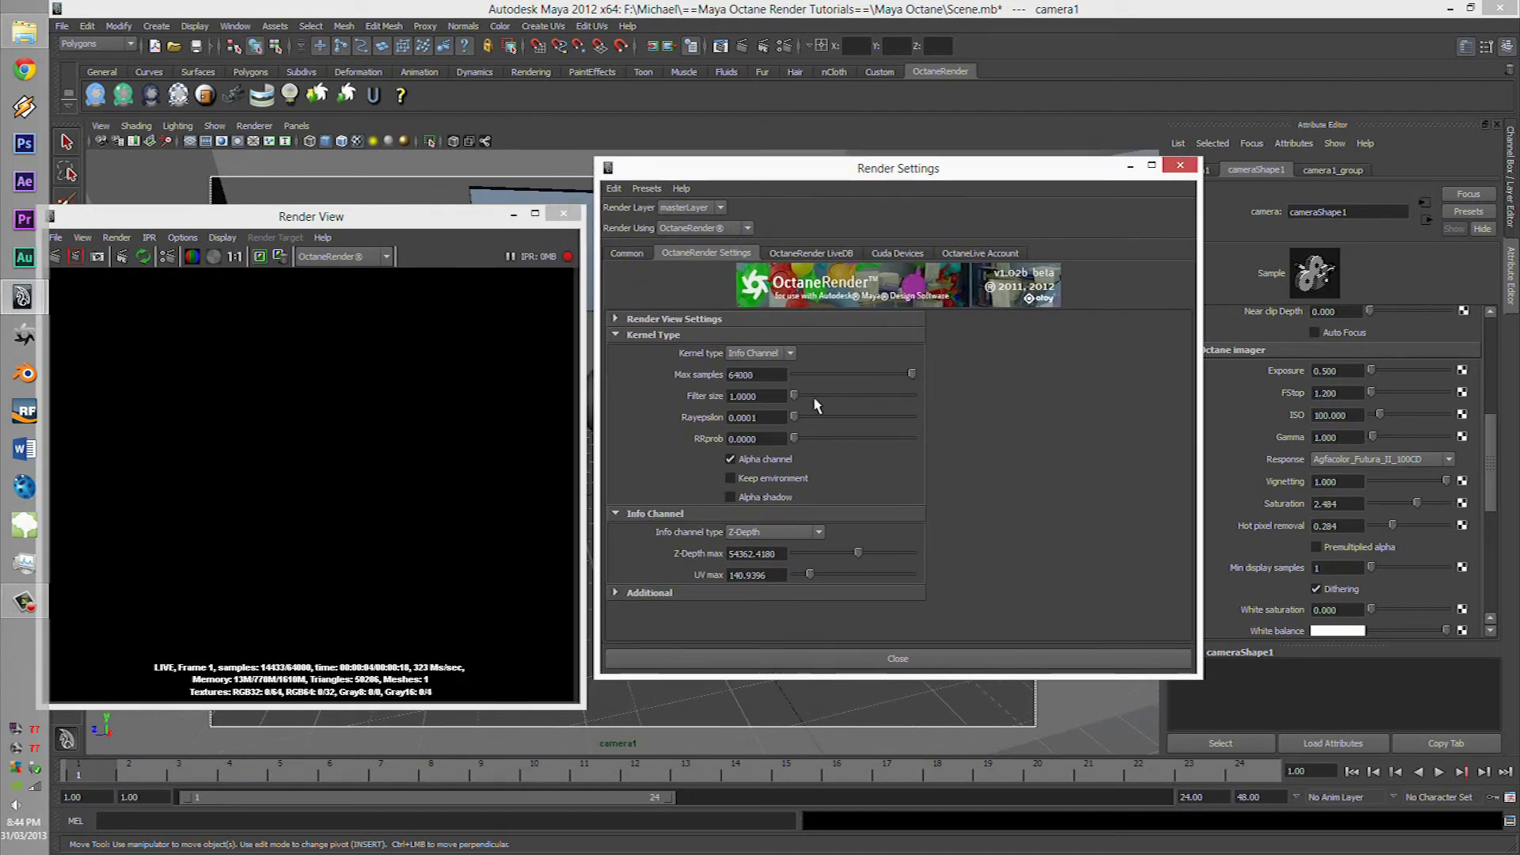
drag(794, 395, 804, 420)
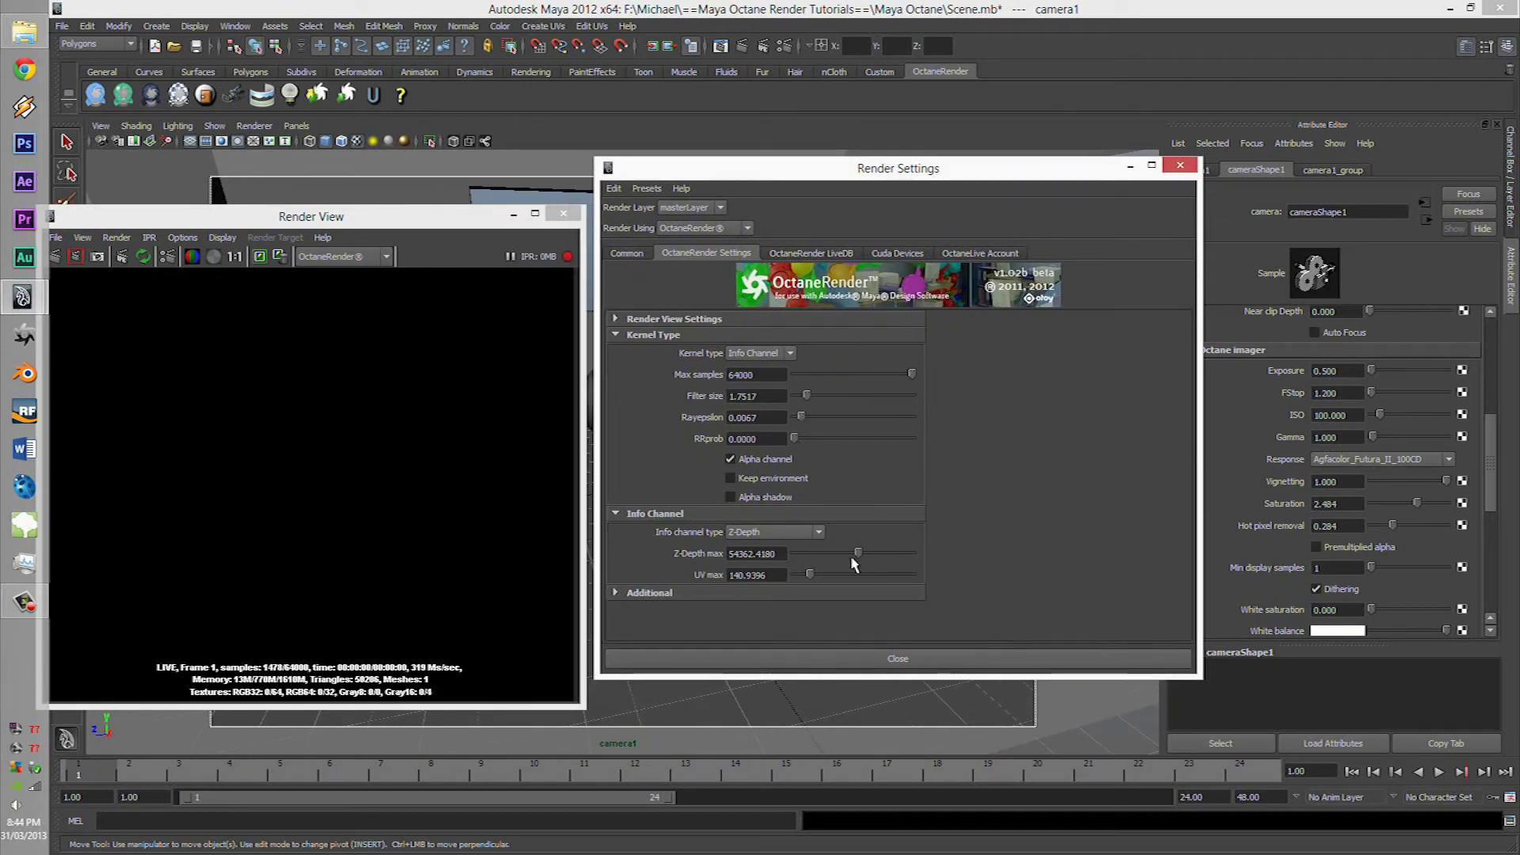
drag(858, 553, 814, 575)
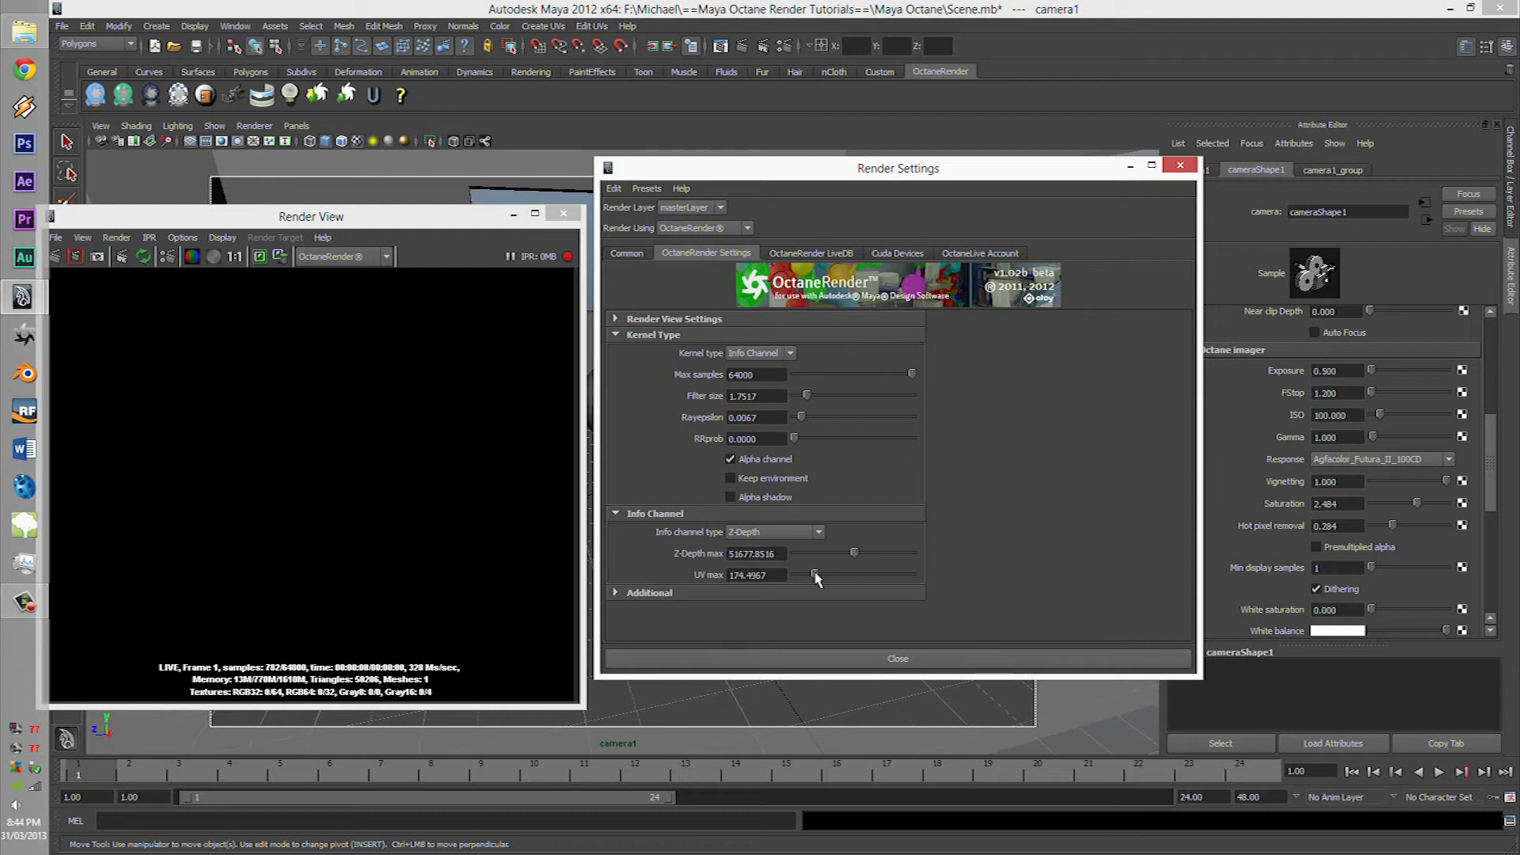
click(1331, 372)
key(Tab)
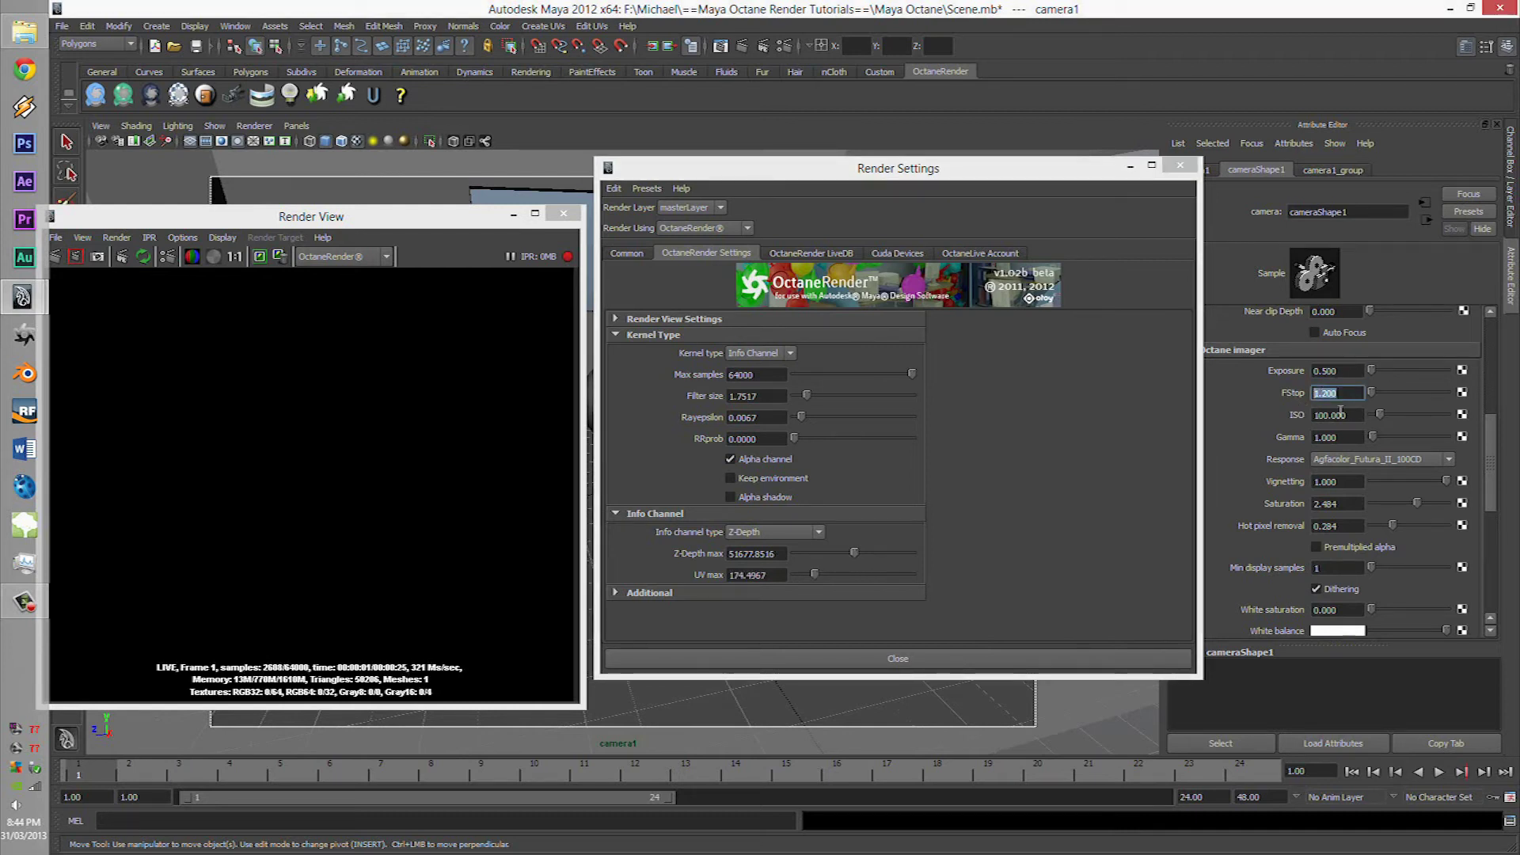
text(5)
click(1354, 417)
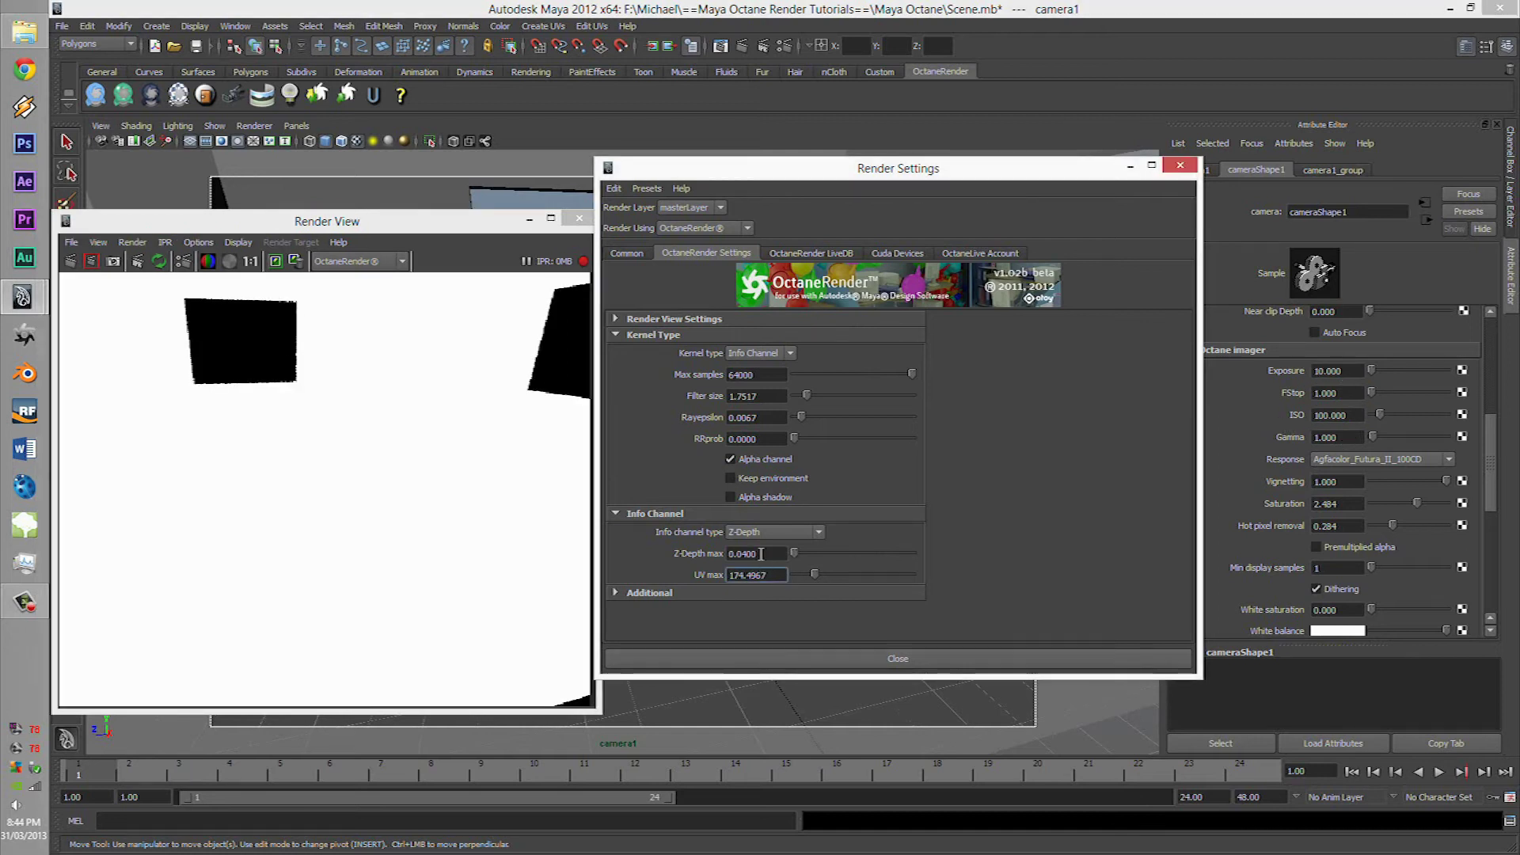
- Step Z-Depth max through 0.1 and 0.2 to 0.25, then tumble the camera
click(756, 553)
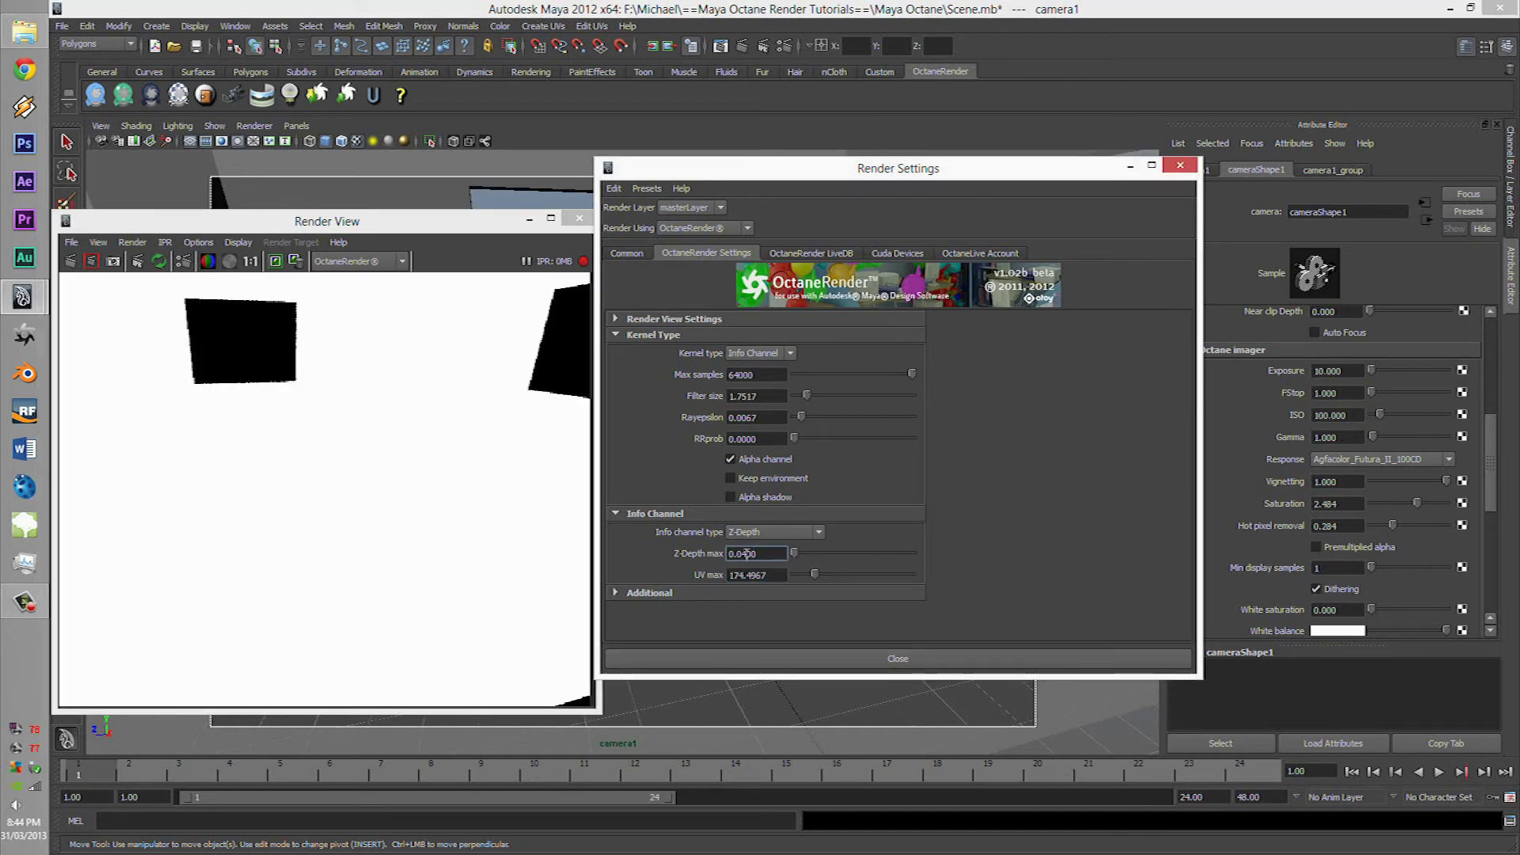
key(BackSpace)
text(1000)
key(Tab)
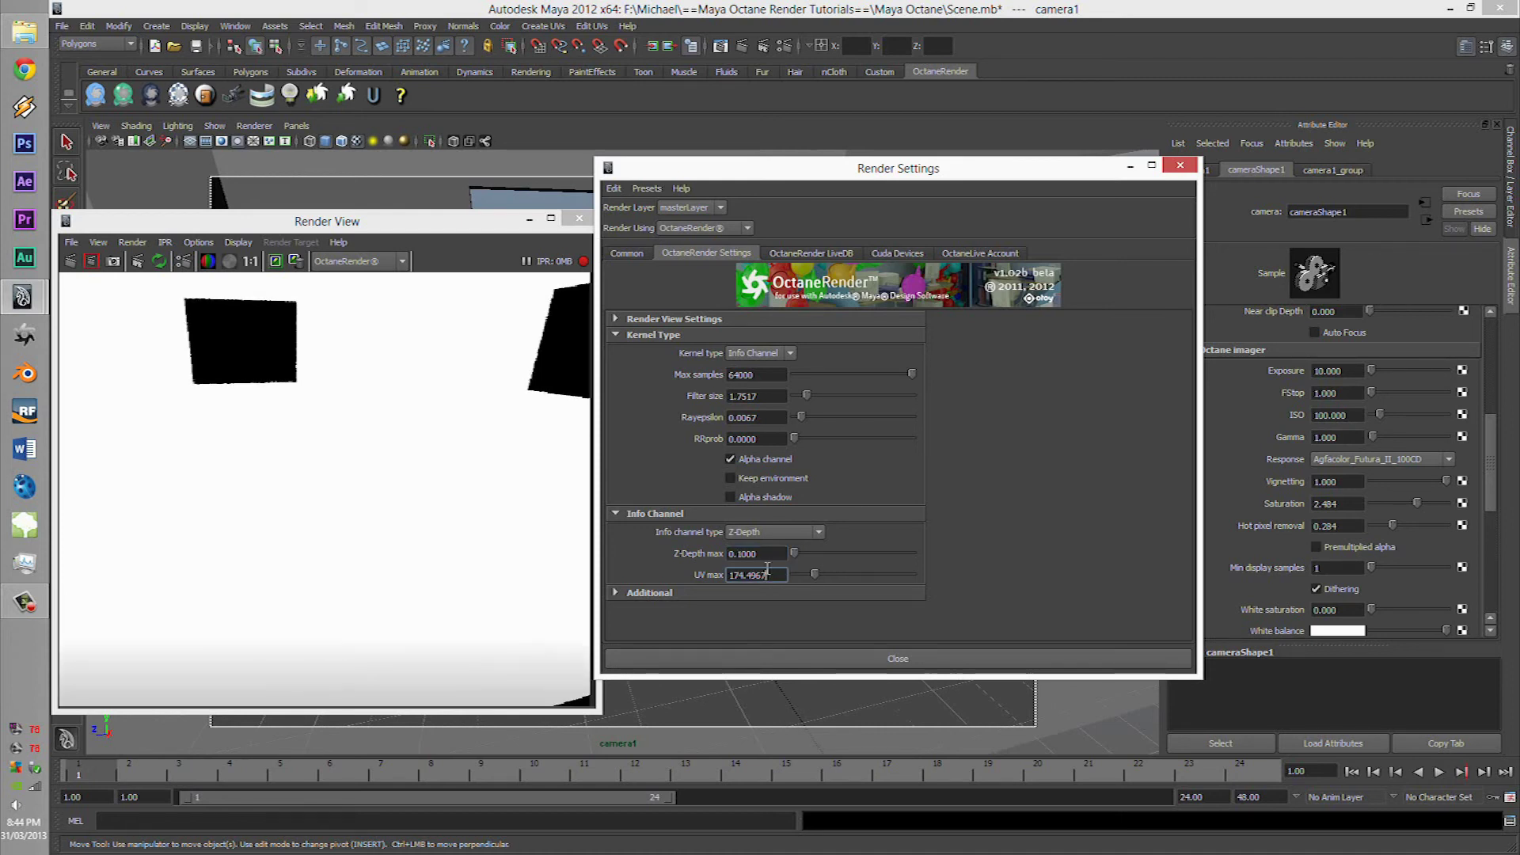
click(743, 552)
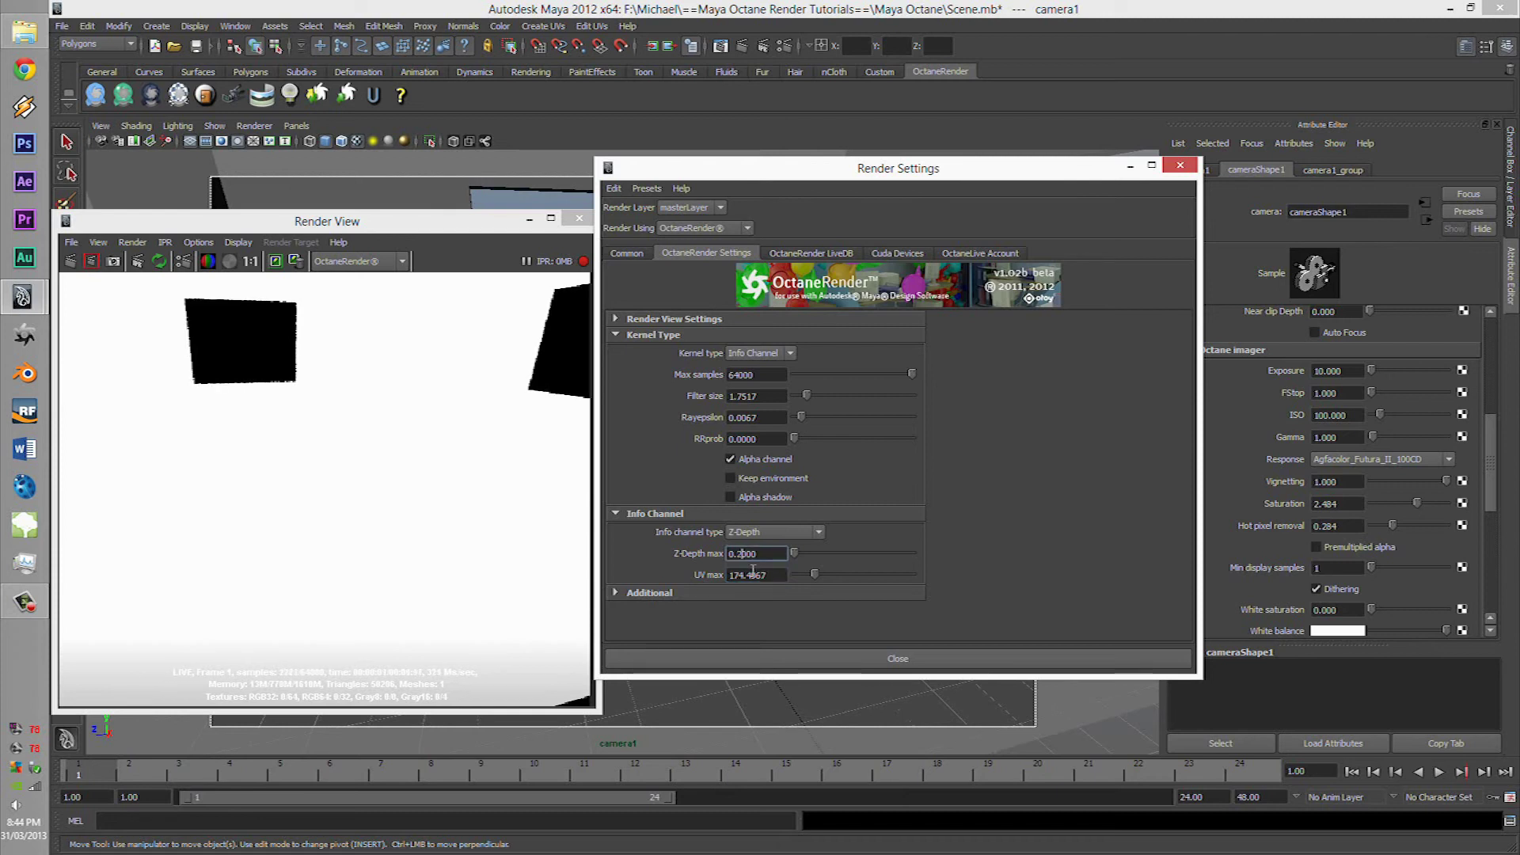
key(Tab)
click(756, 556)
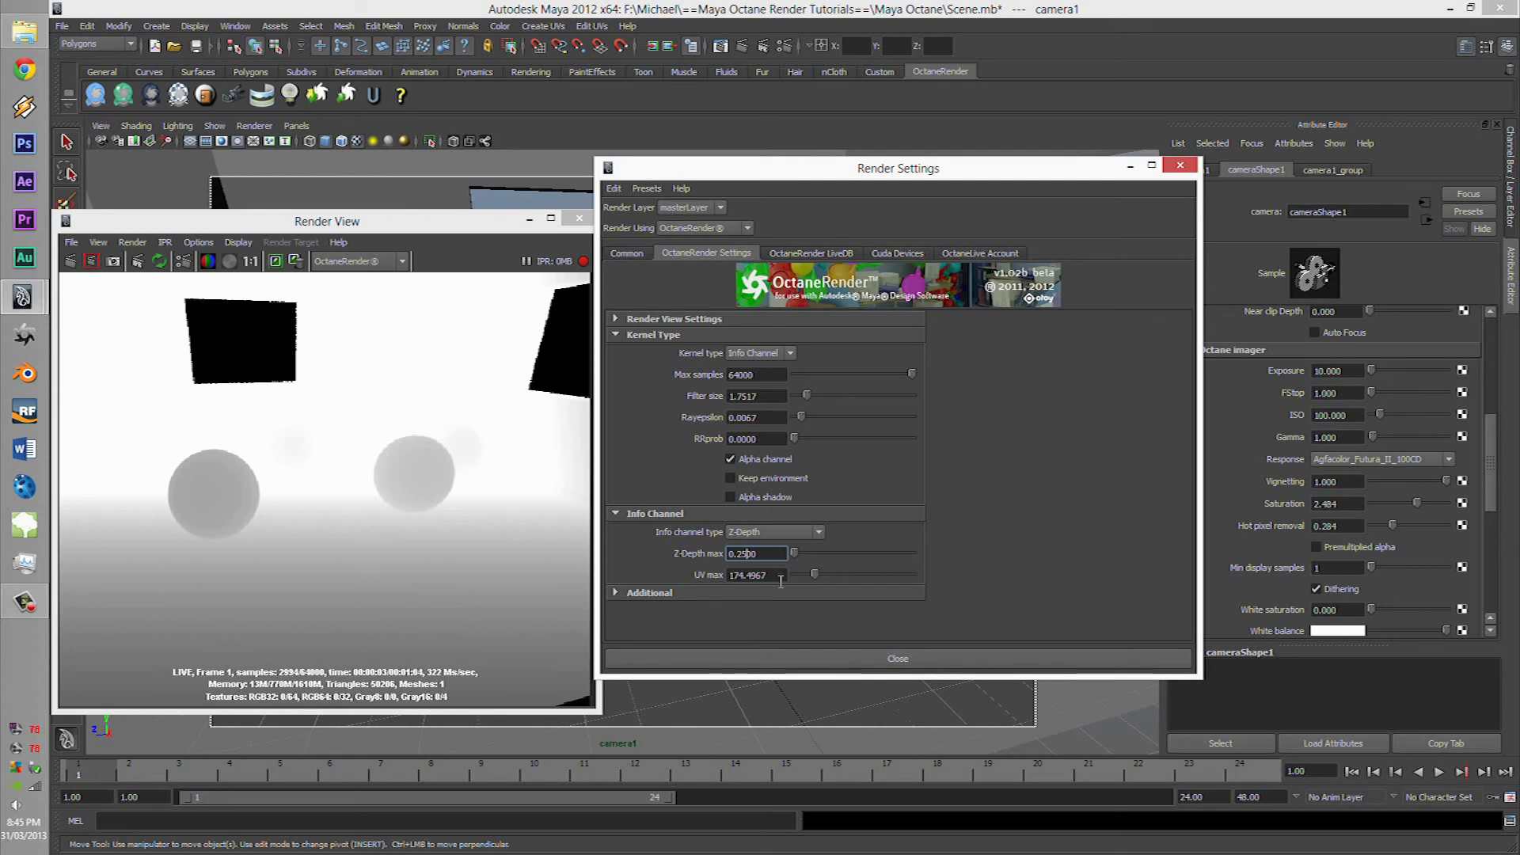
key(Tab)
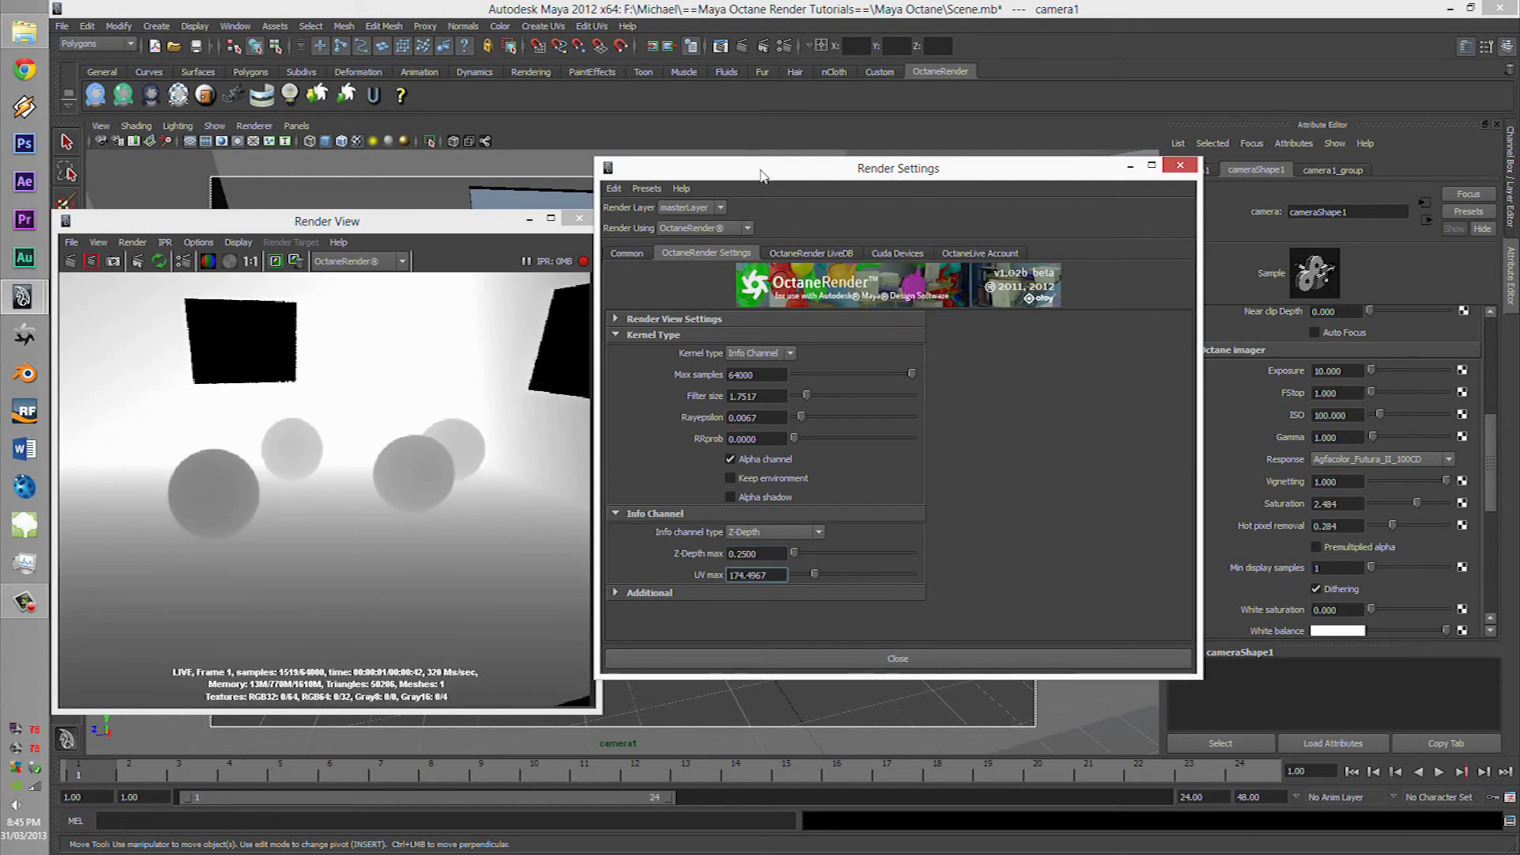
drag(760, 174, 985, 186)
scroll(750, 361, up, 3)
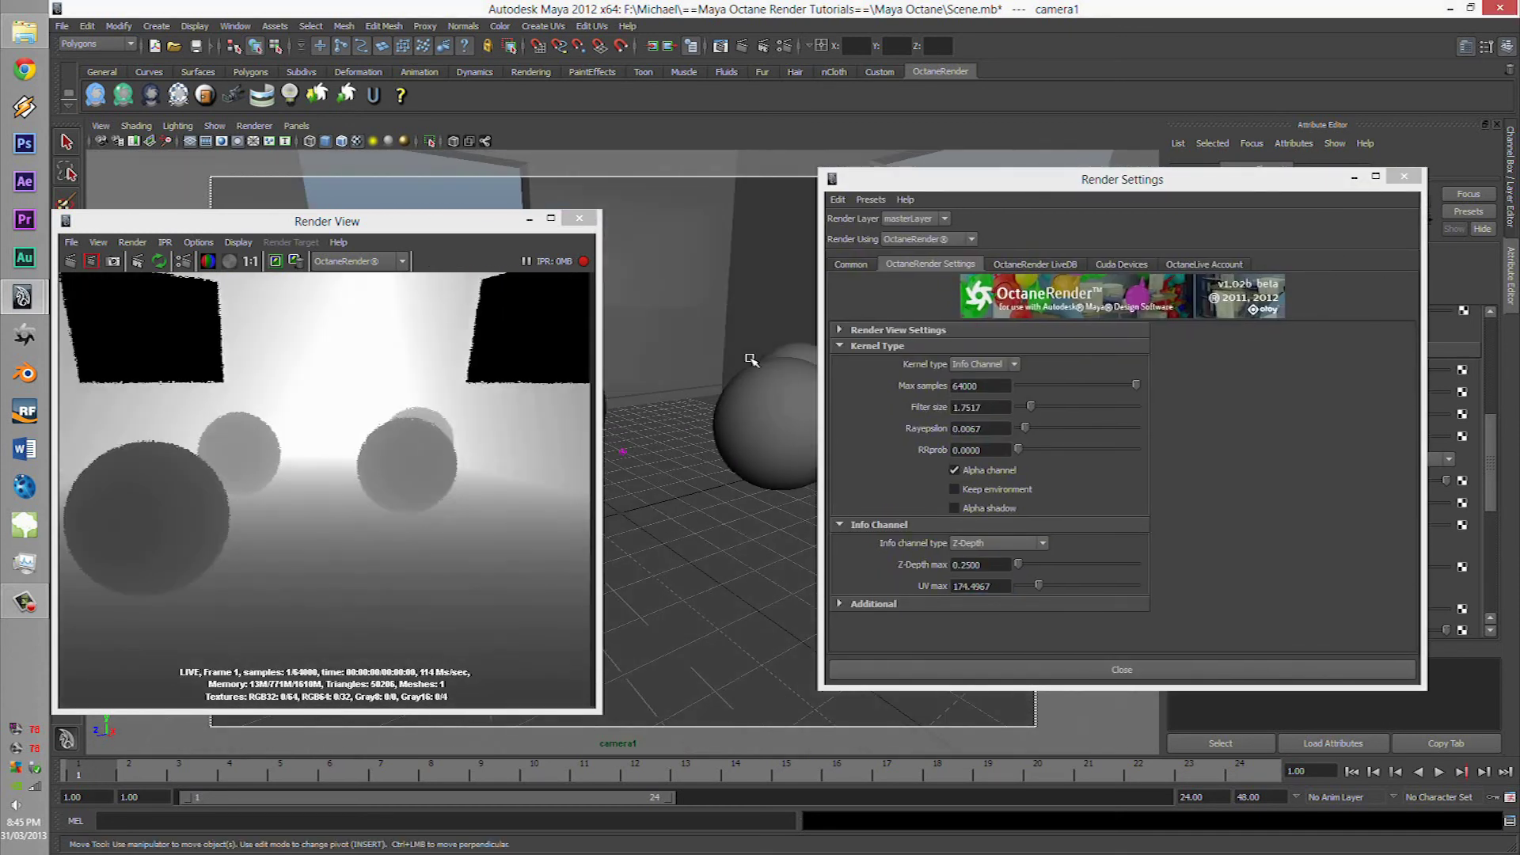
alt+drag(750, 360, 713, 374)
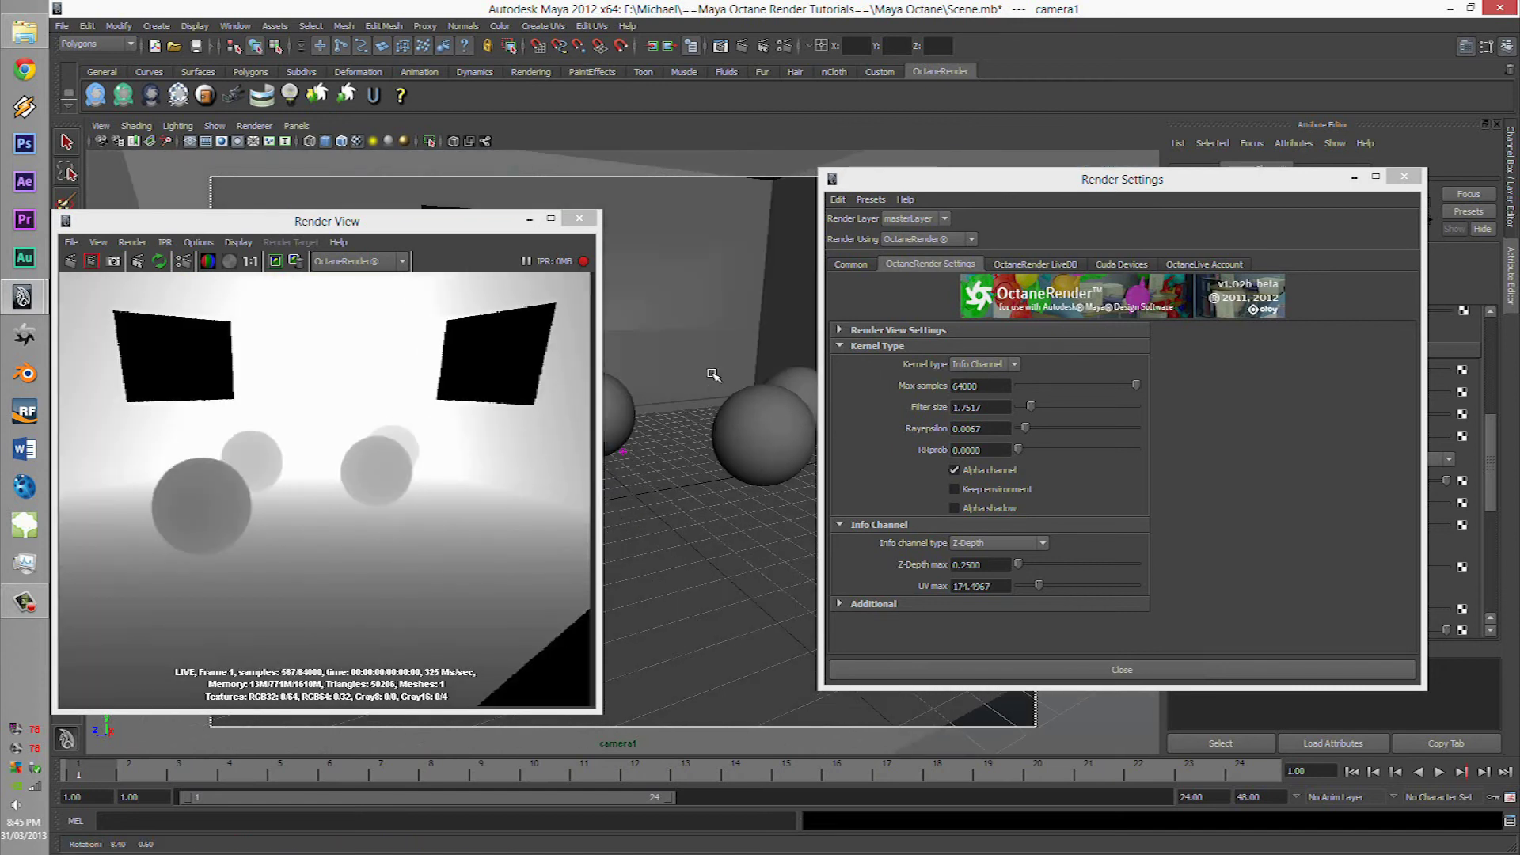
- Switch the info pass to Material ID, try Texture Coordinates, return to Material ID, and select polySurface1
click(1001, 543)
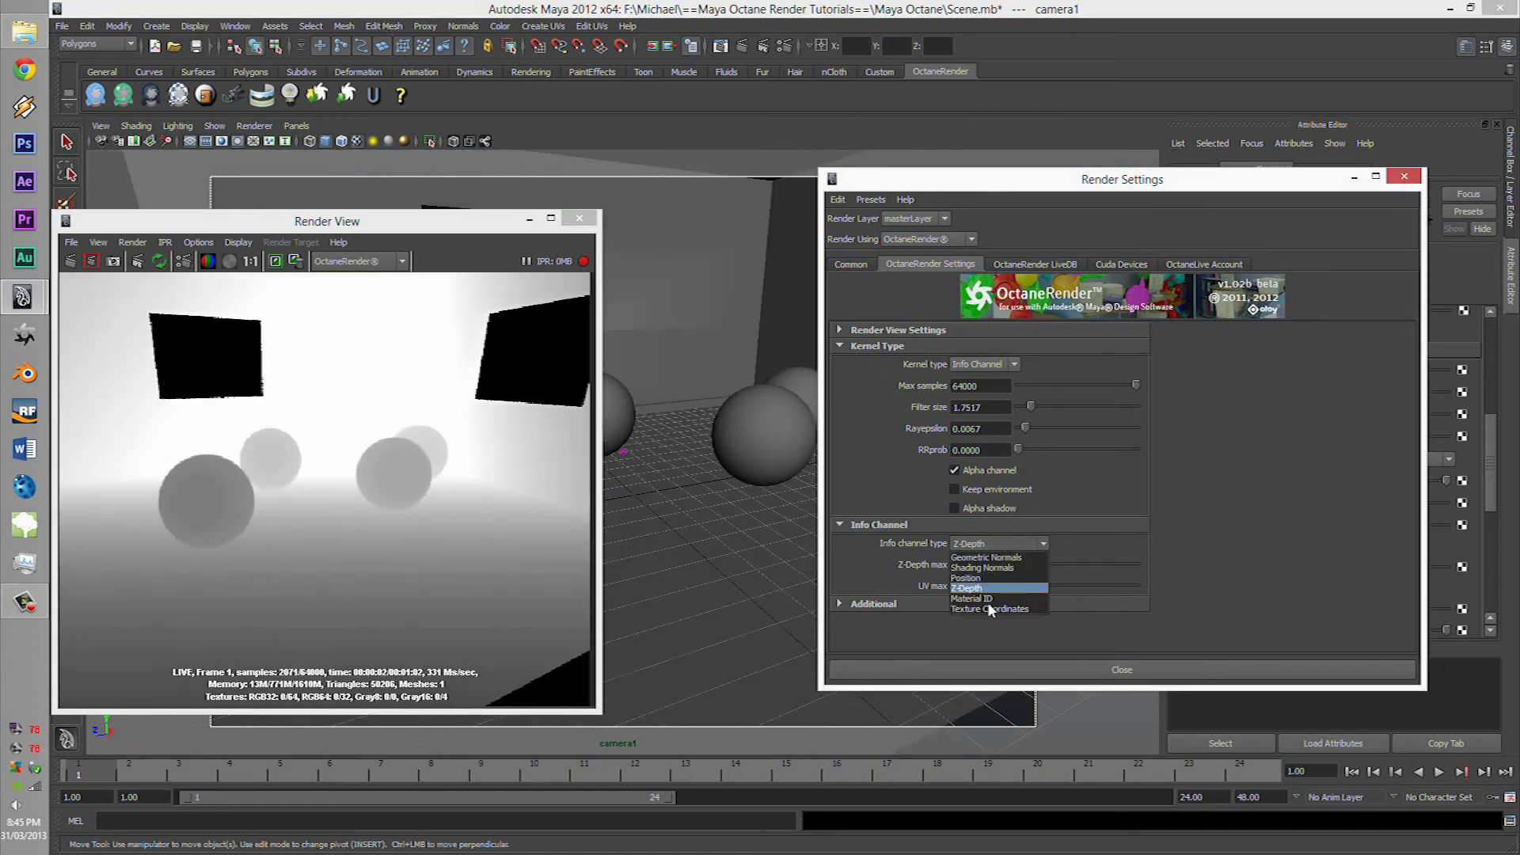
click(972, 598)
alt+drag(785, 432, 732, 435)
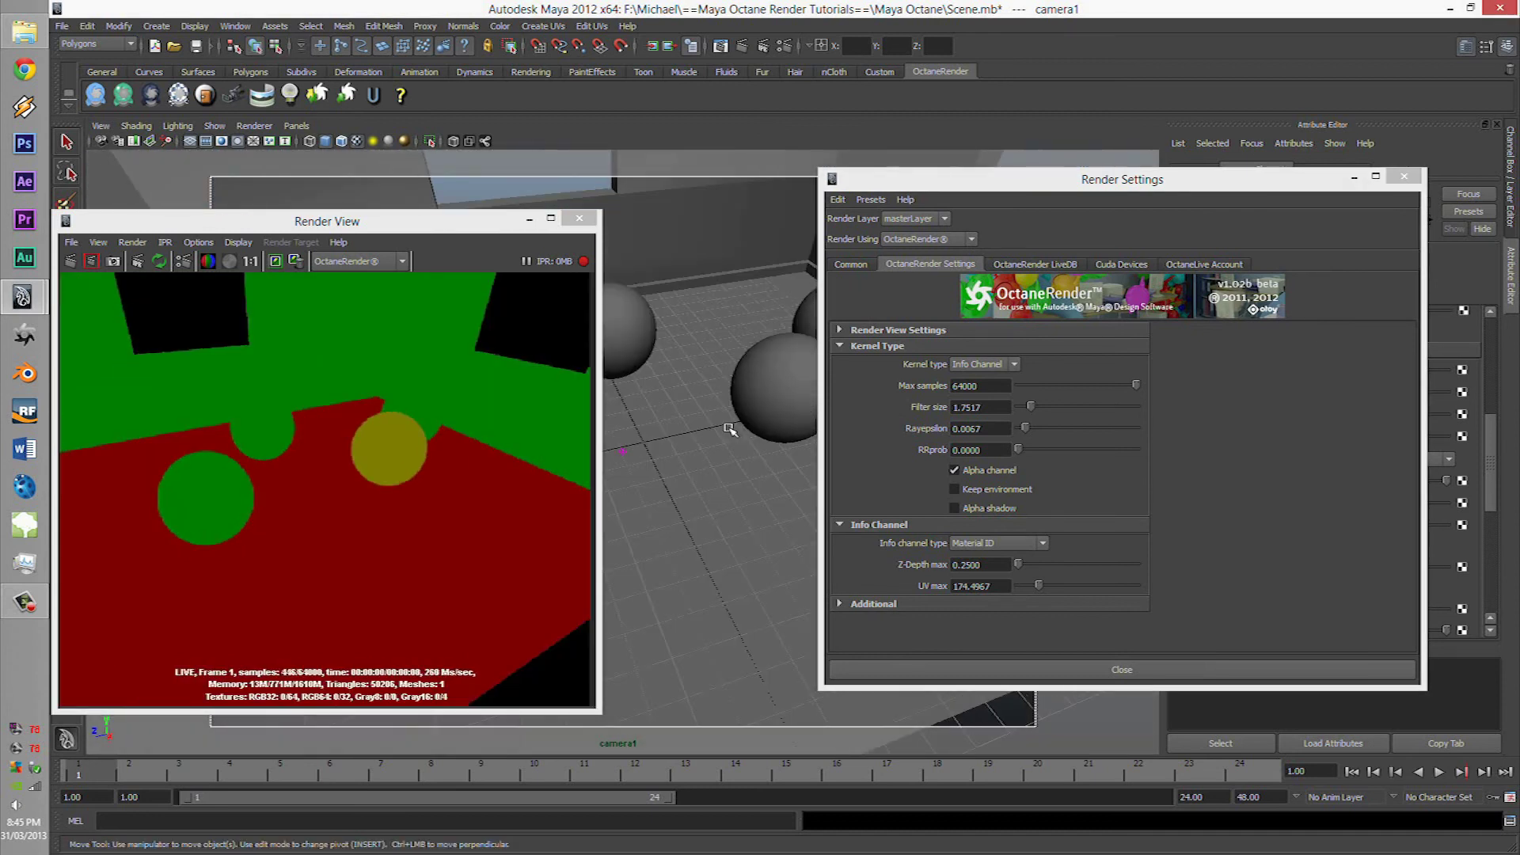
click(976, 545)
click(976, 609)
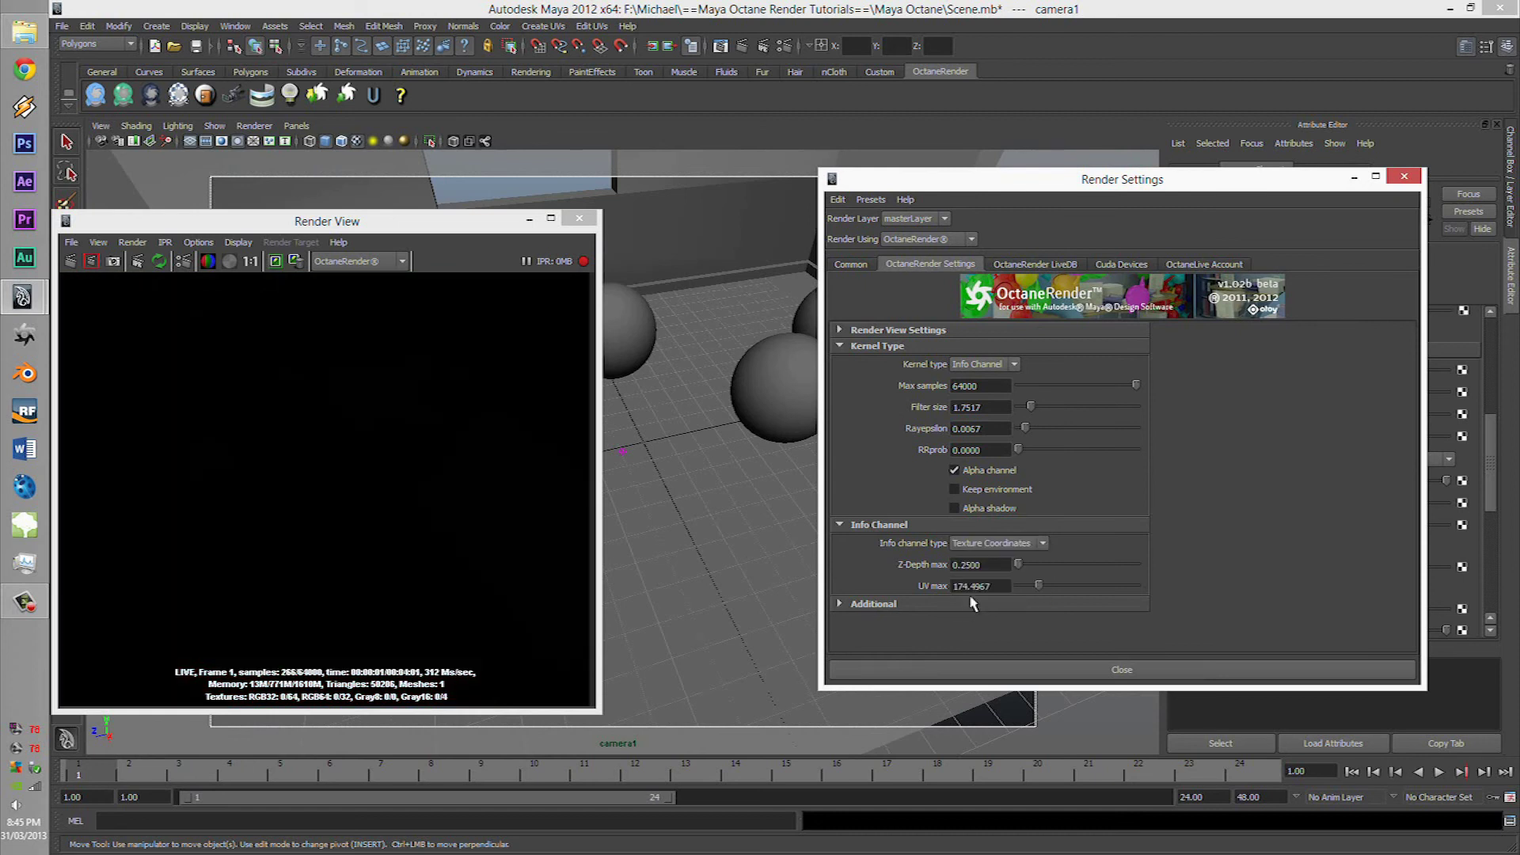
click(985, 545)
click(985, 599)
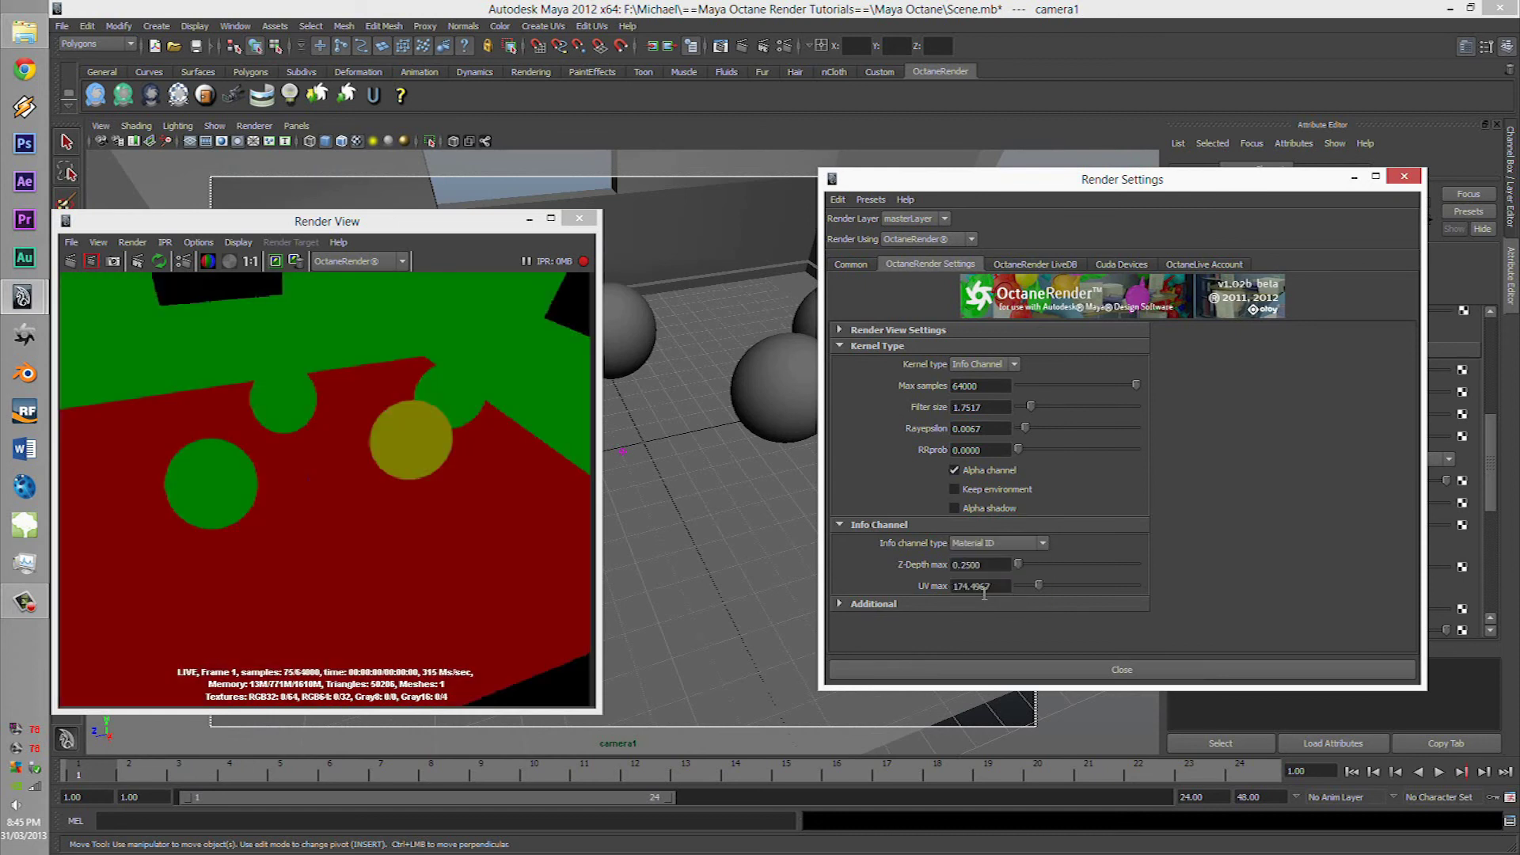
alt+drag(665, 441, 711, 425)
click(711, 426)
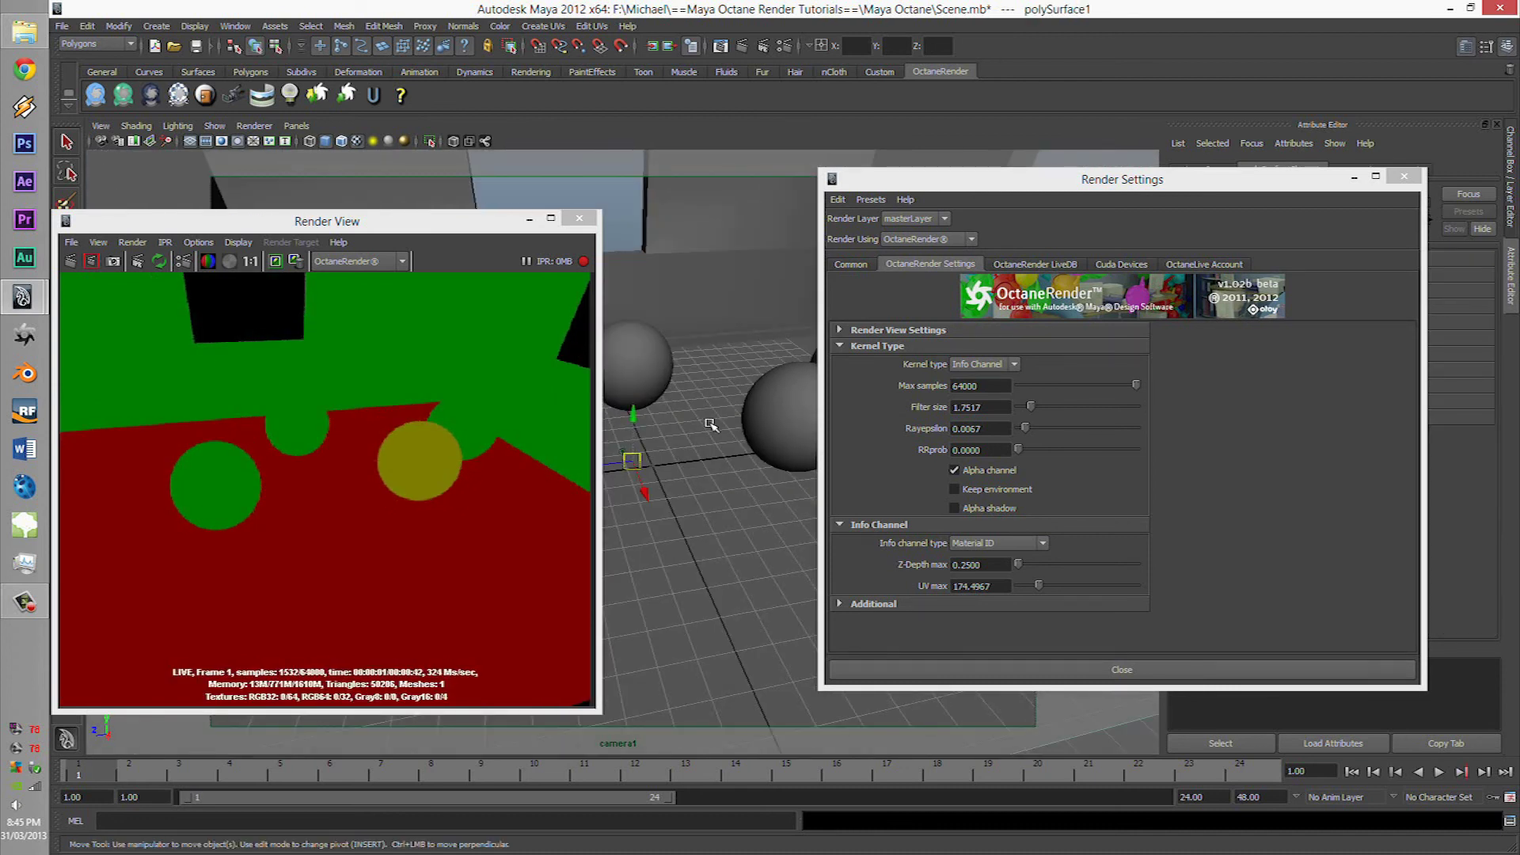